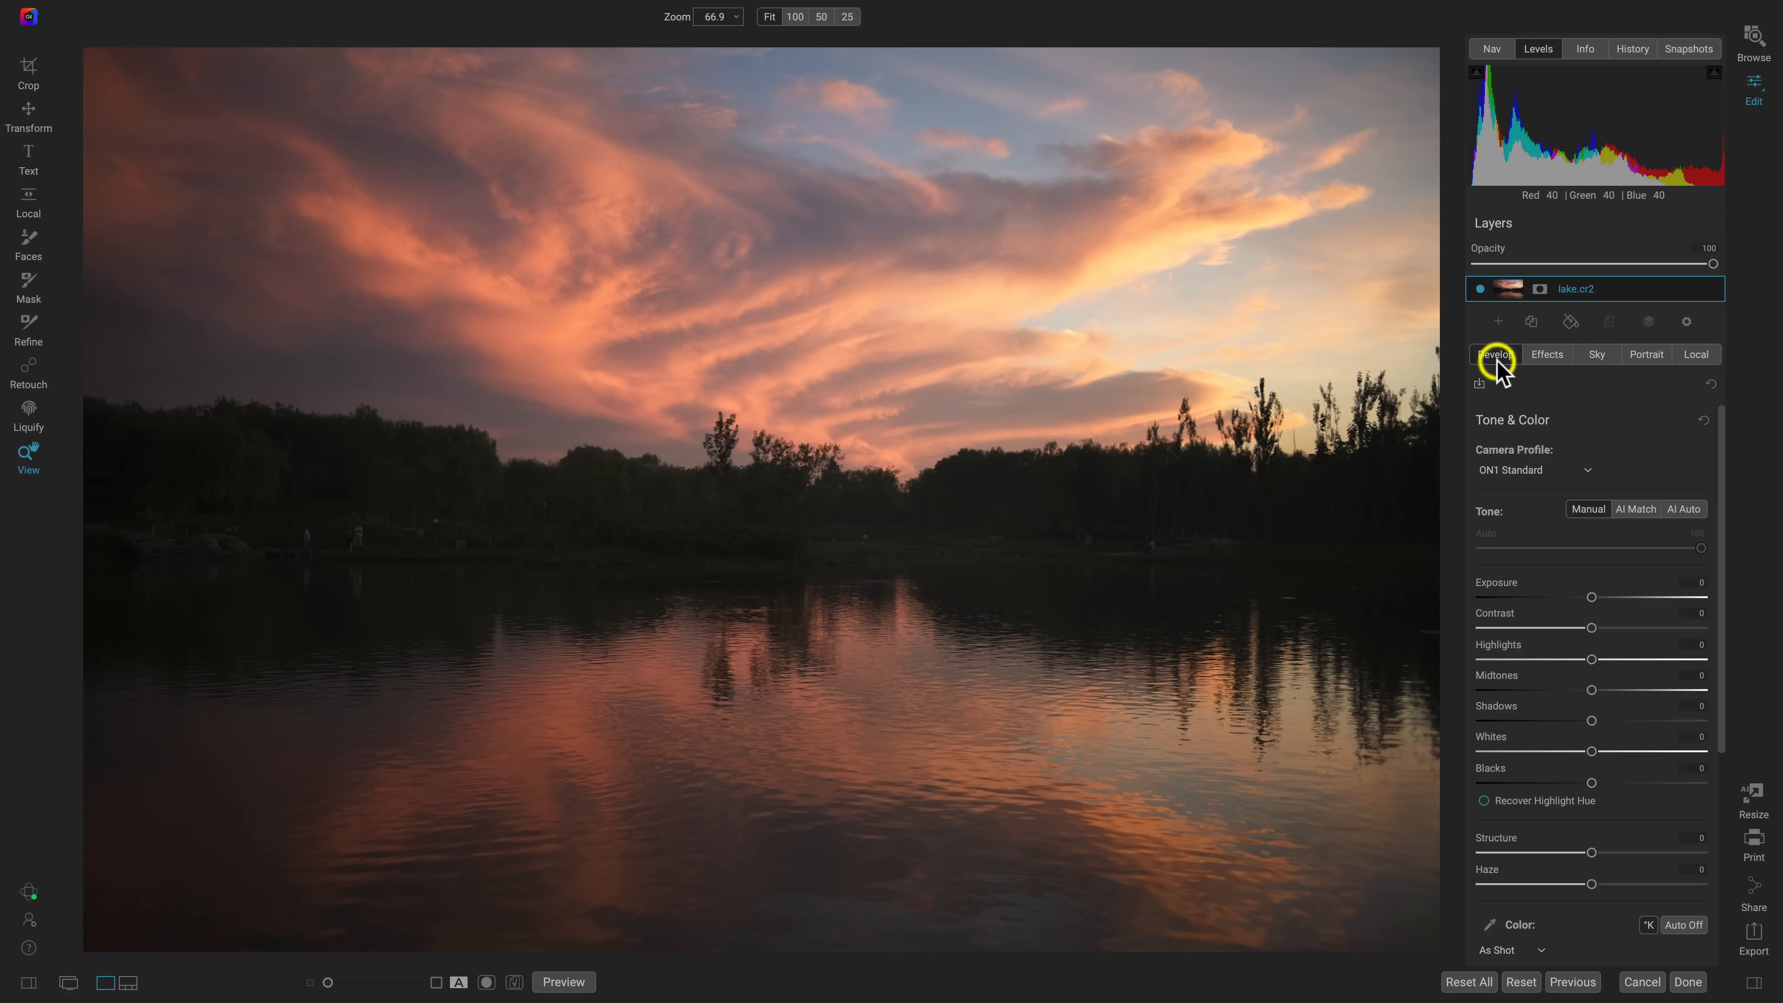
Step: Try brightening the whole lake photo with an exposure of 0.8, and reset the exposure
mouse_move(1591, 597)
mouse_down()
mouse_move(1630, 597)
mouse_move(1588, 598)
mouse_move(1607, 597)
mouse_up()
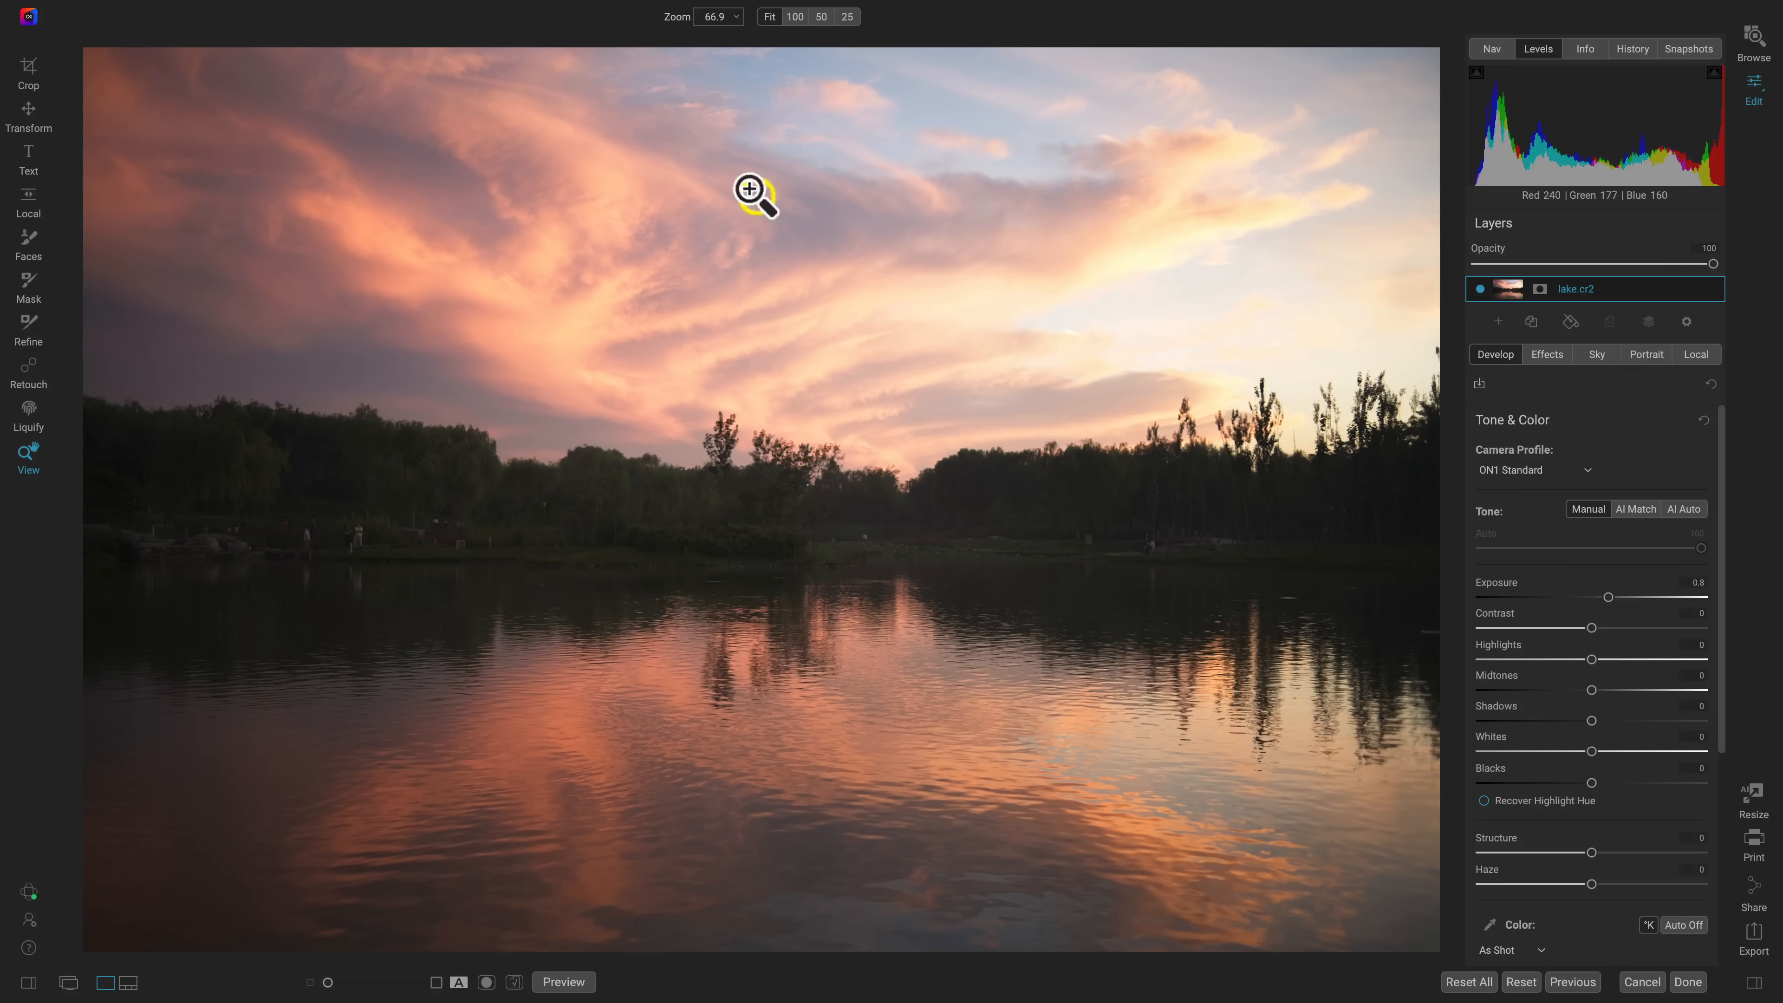
double_click(1508, 582)
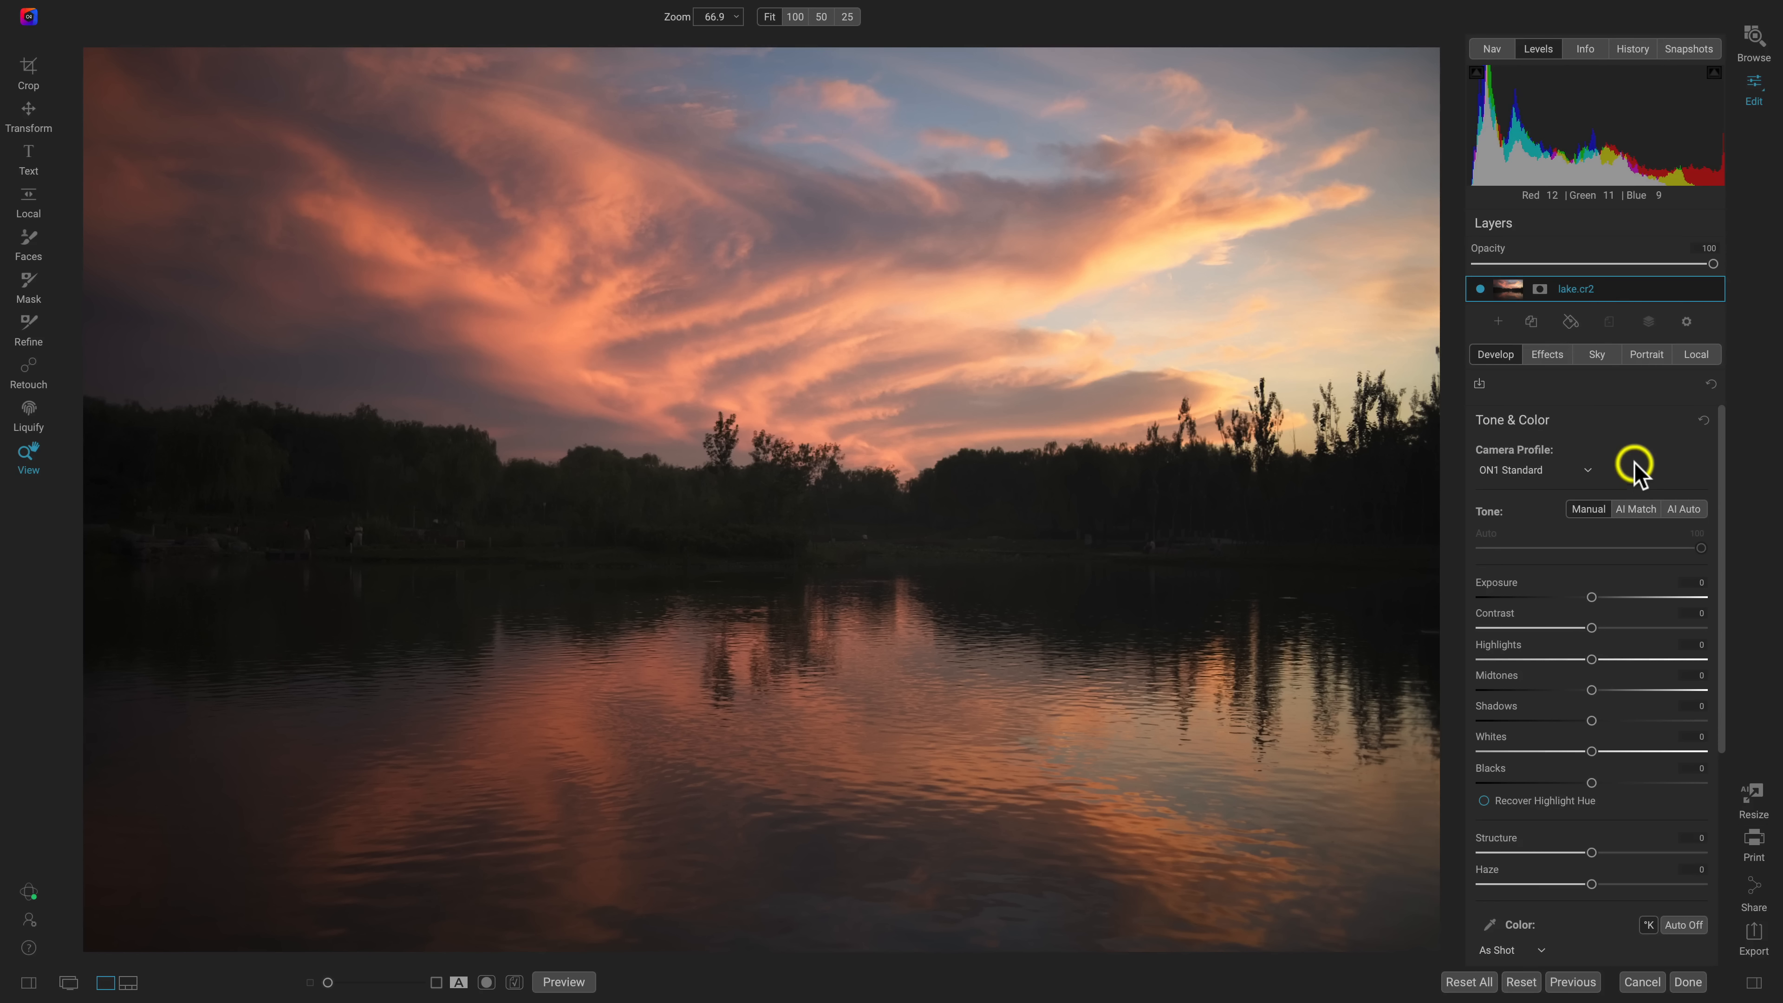
Step: Start a local adjustment on the lake photo and name it Sky
click(1705, 353)
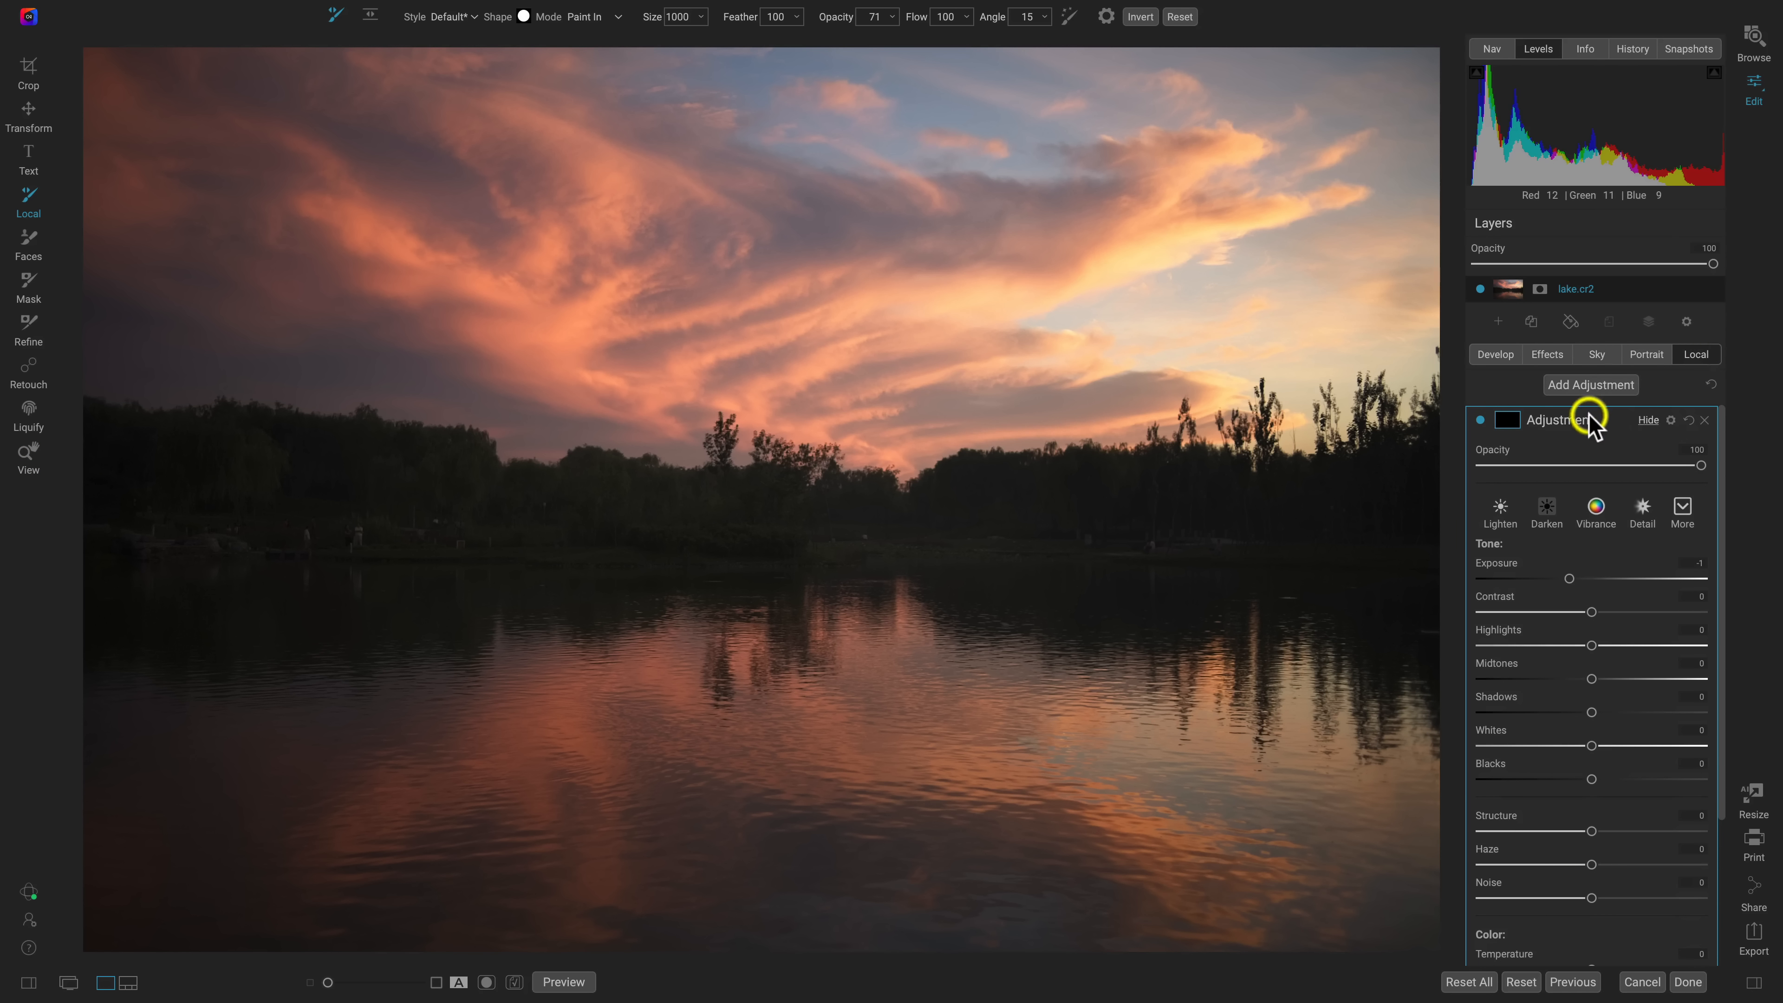
double_click(1565, 419)
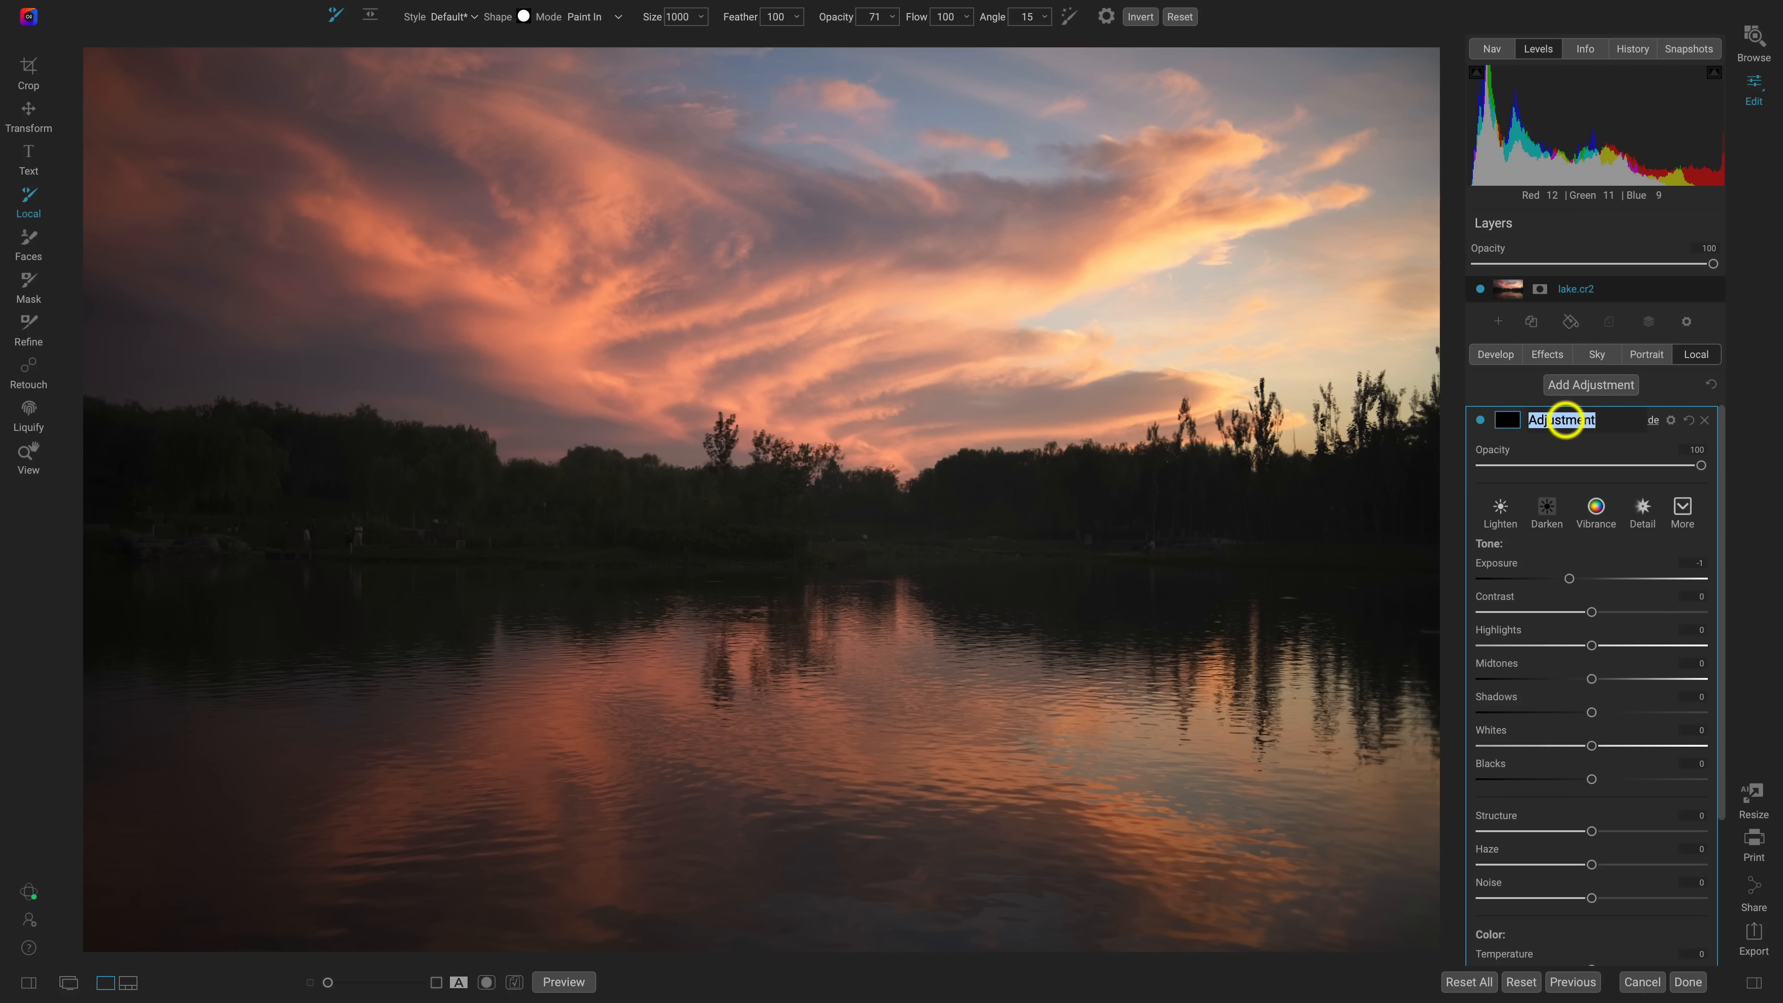
text(Sky)
key(Return)
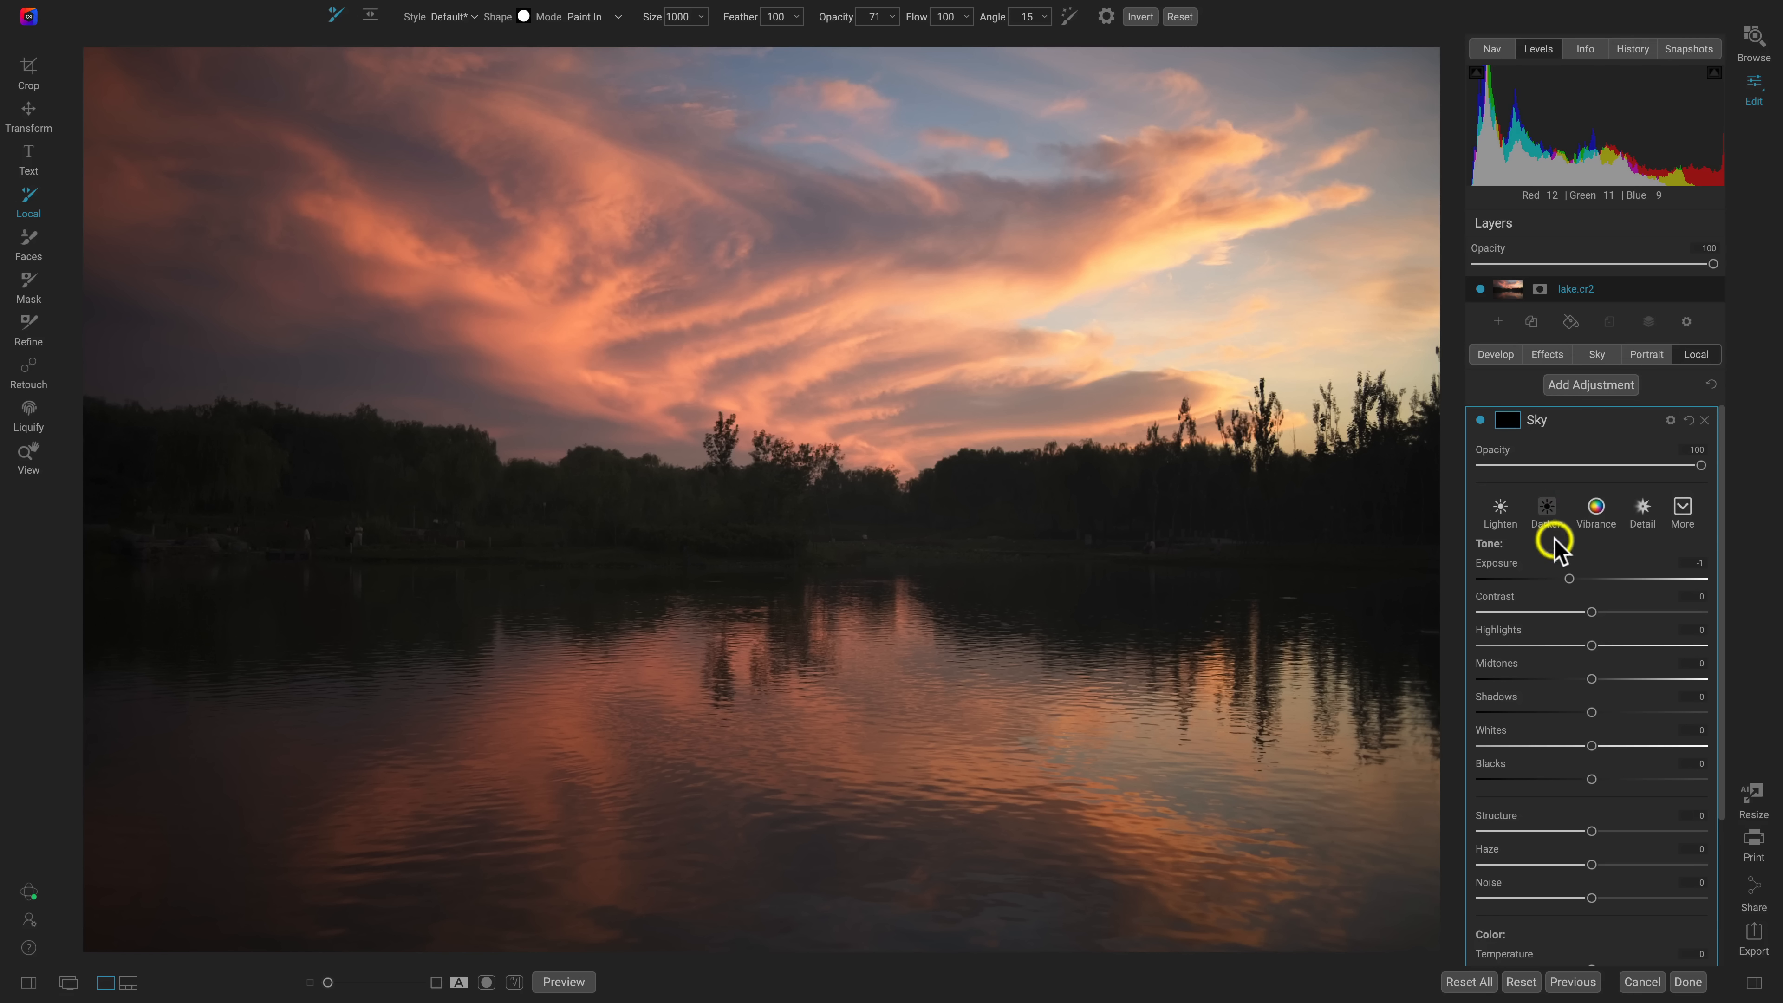
Step: Darken the sky with a Linear Bottom adjustable gradient centred on the tree line, widen its transition, and compare the adjustment off and on
click(1551, 508)
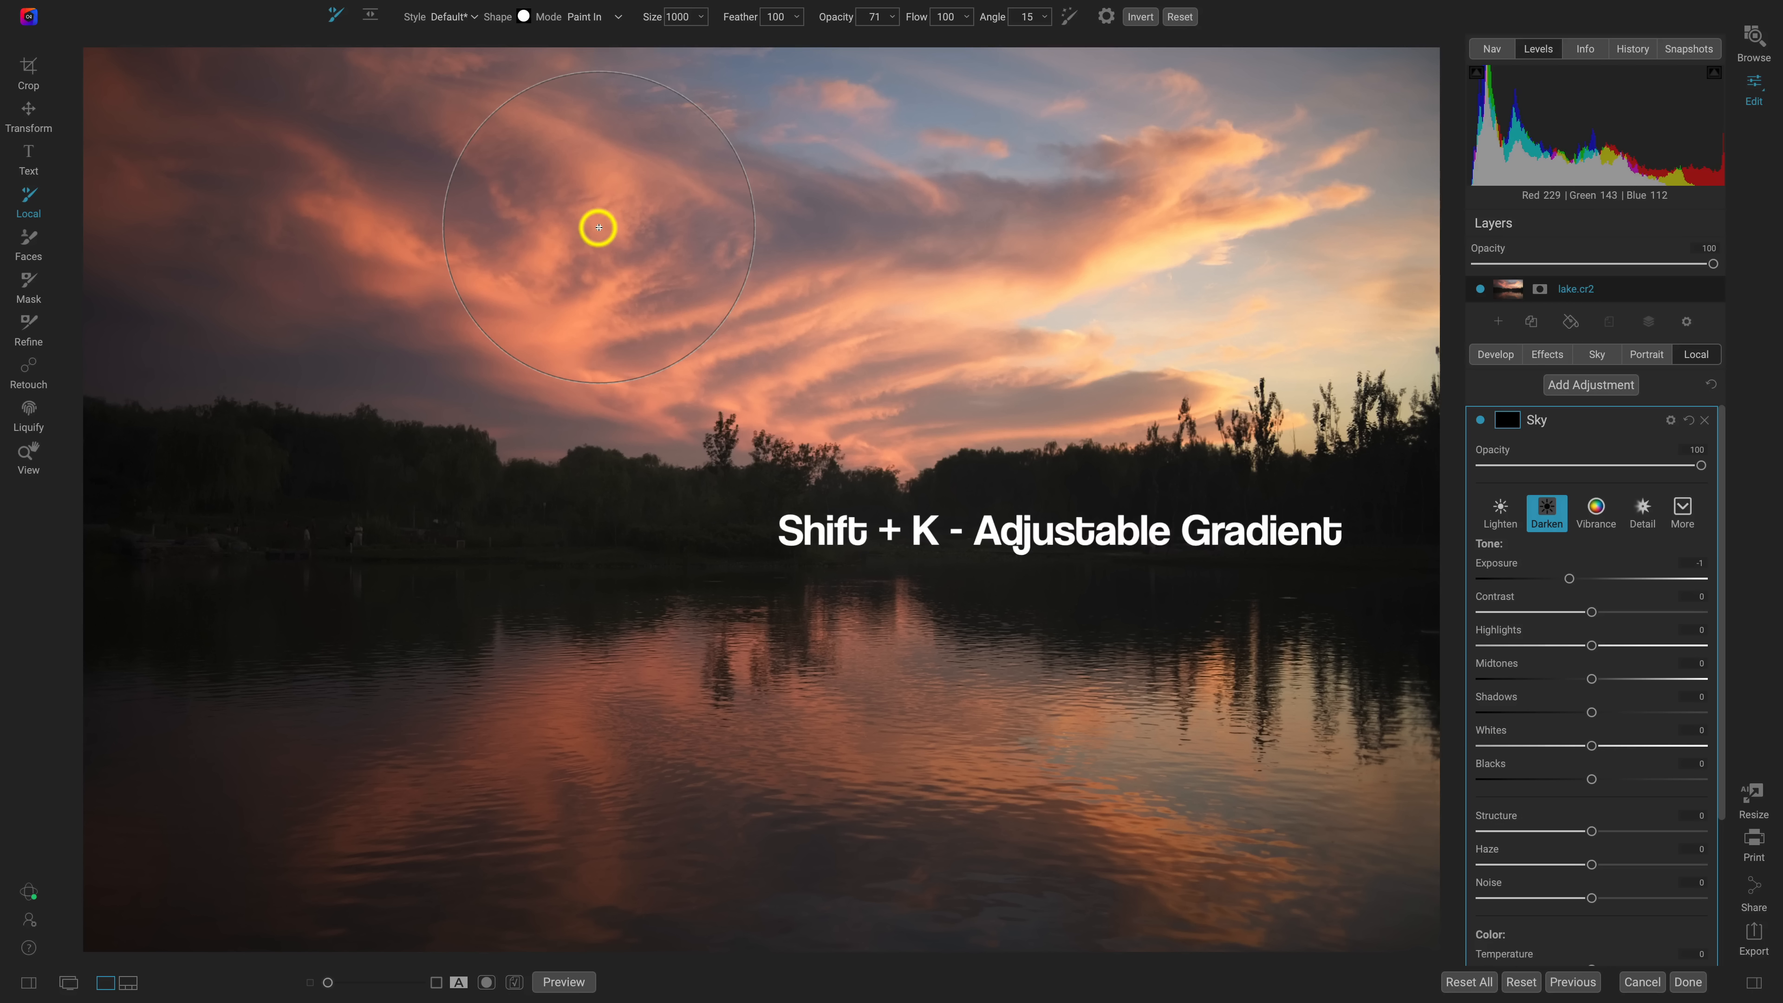
key(shift+k)
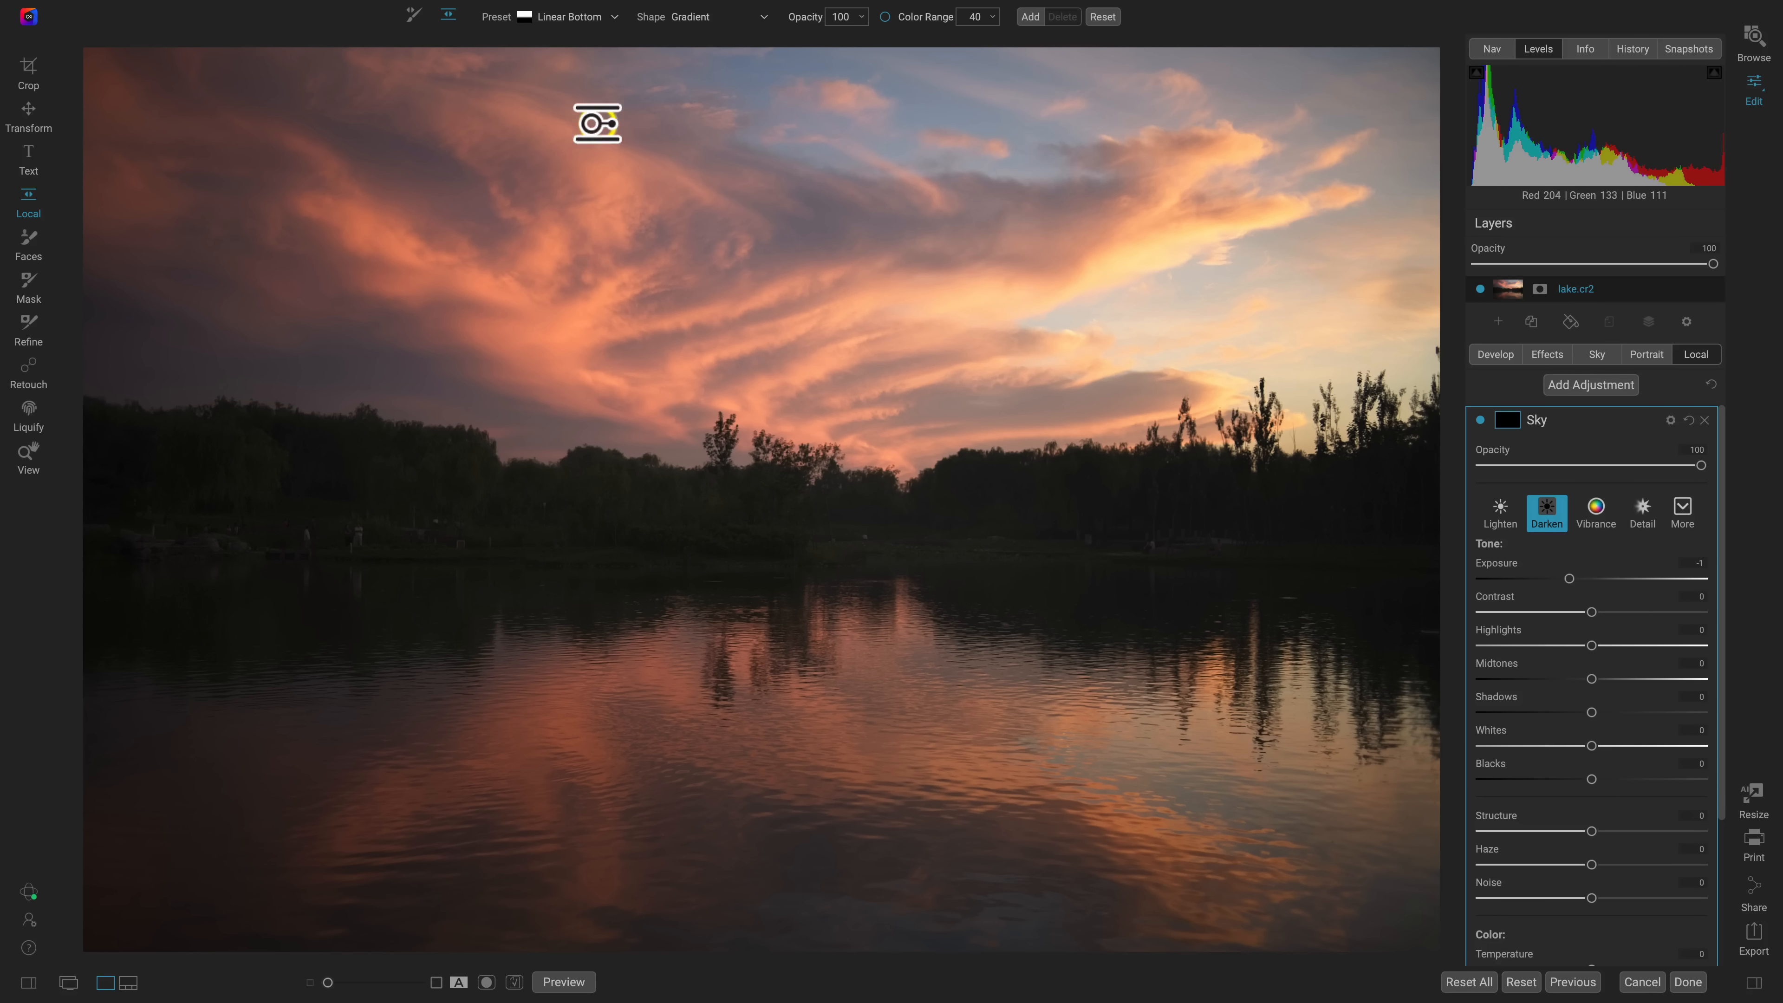
click(599, 20)
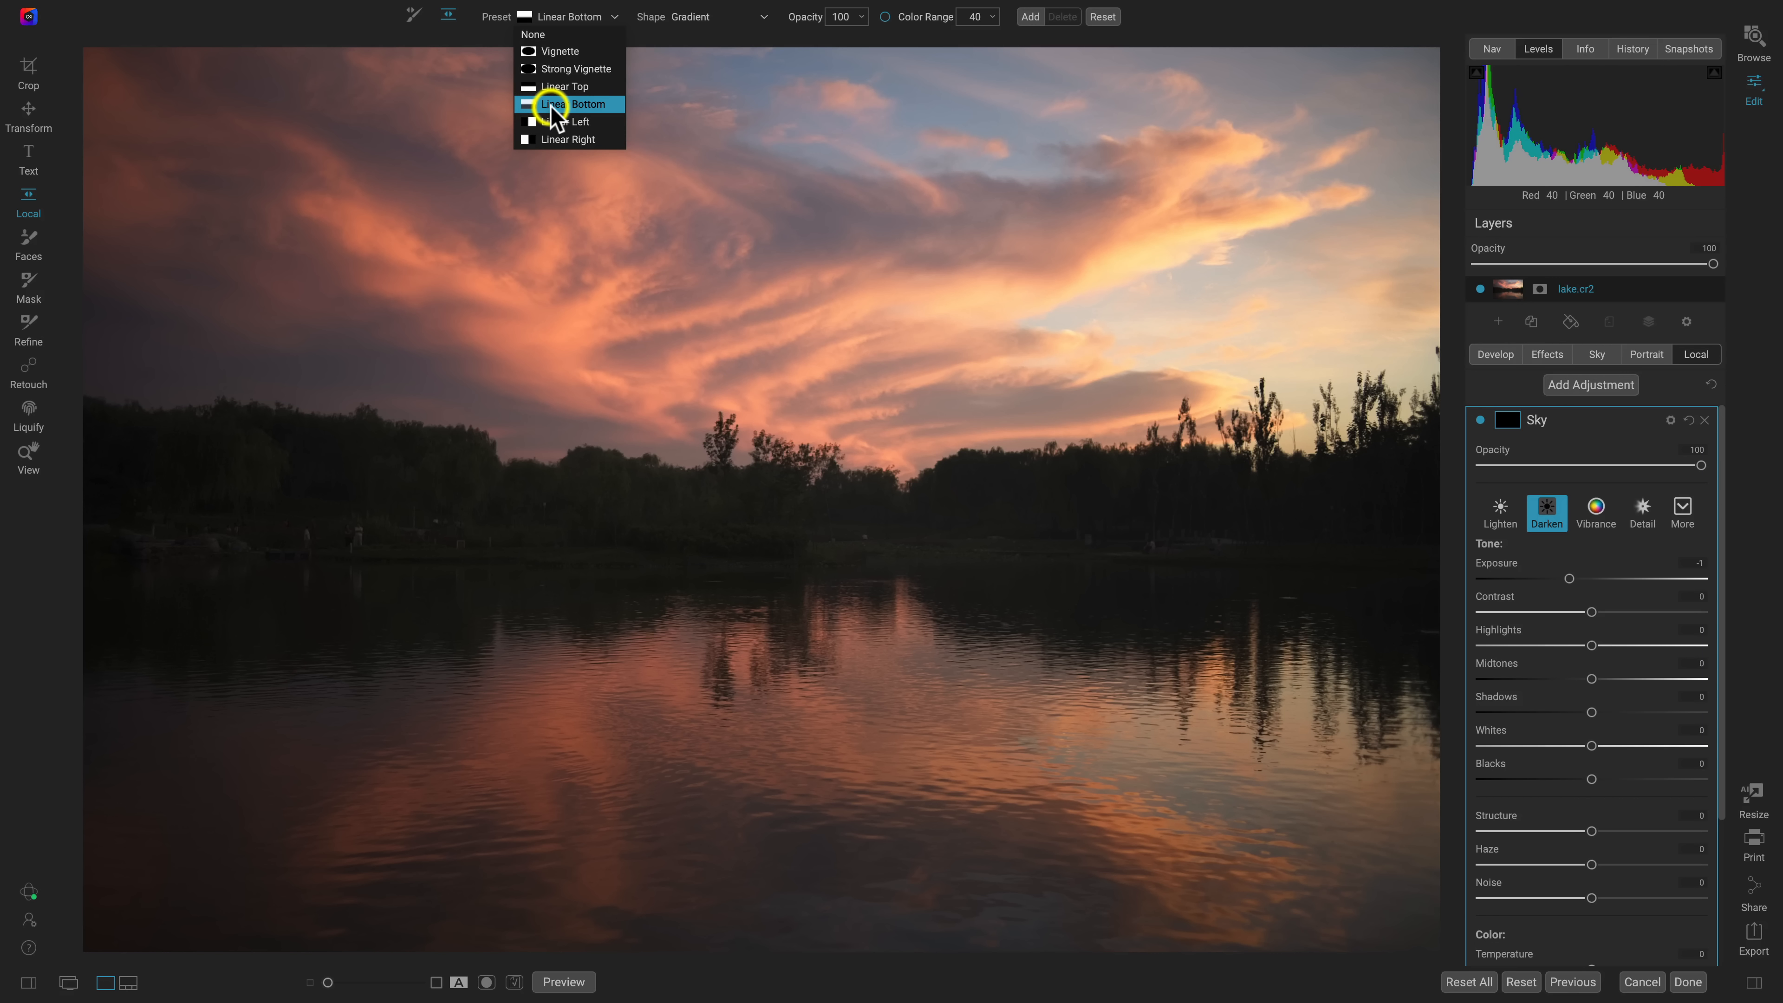
click(512, 101)
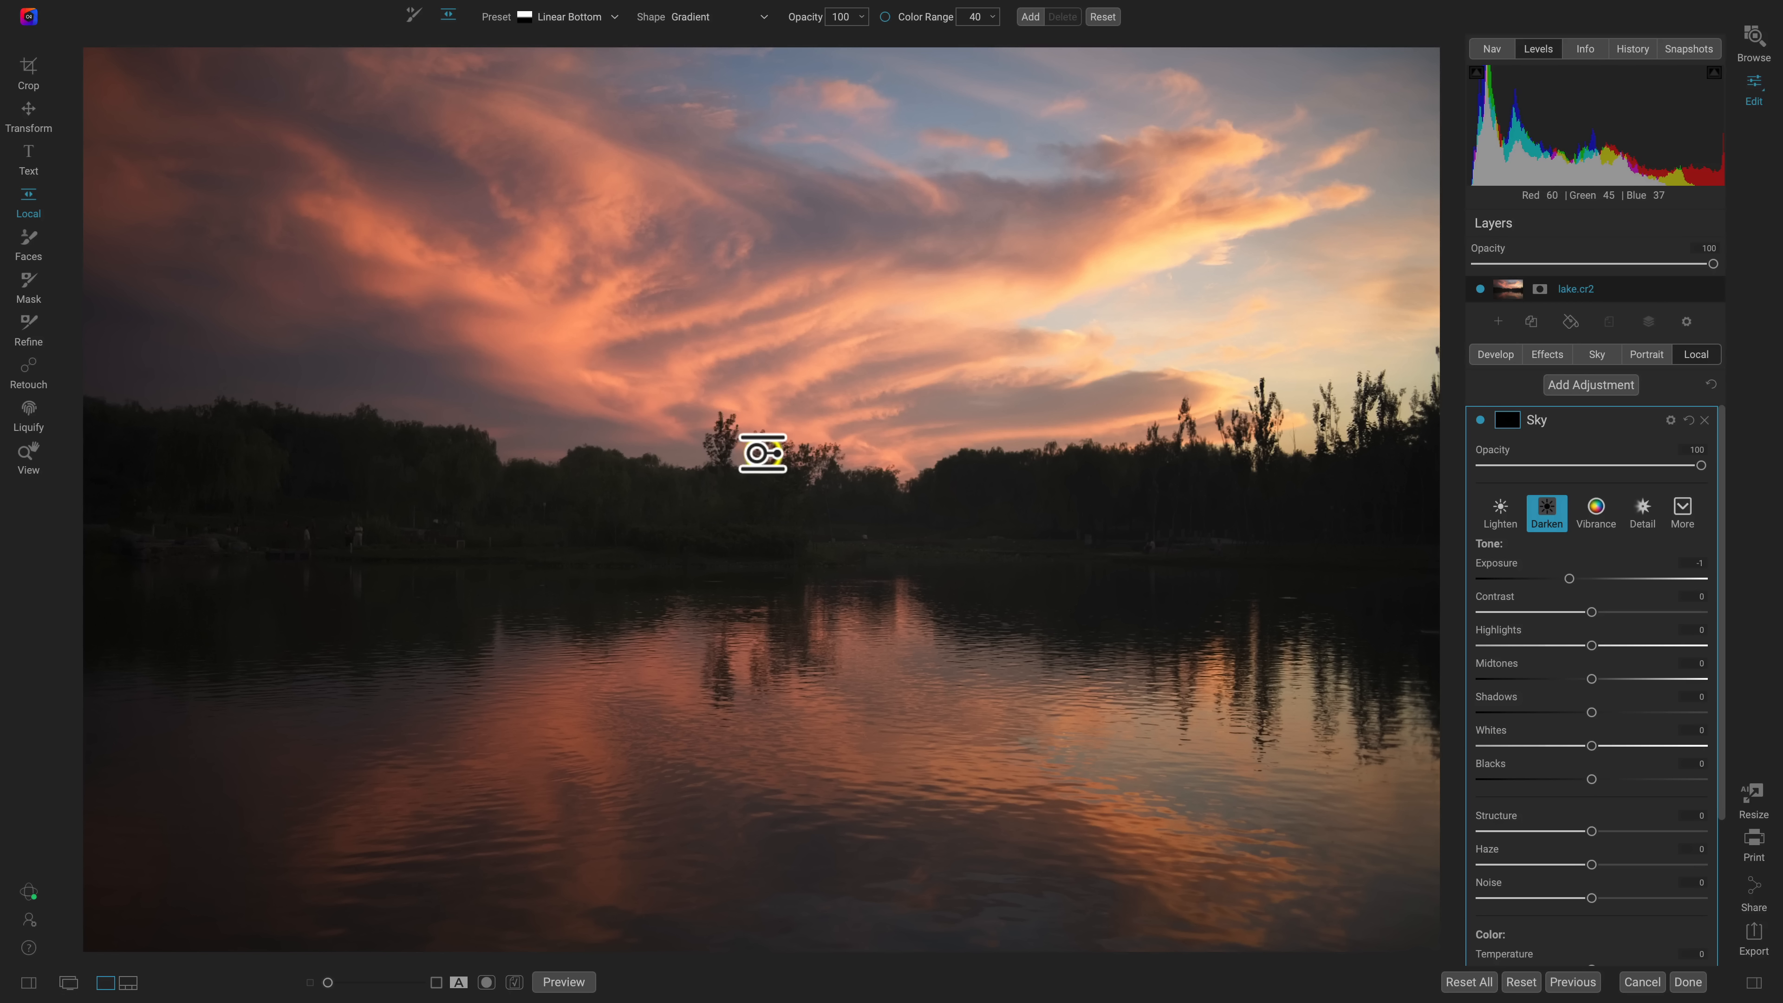
click(760, 462)
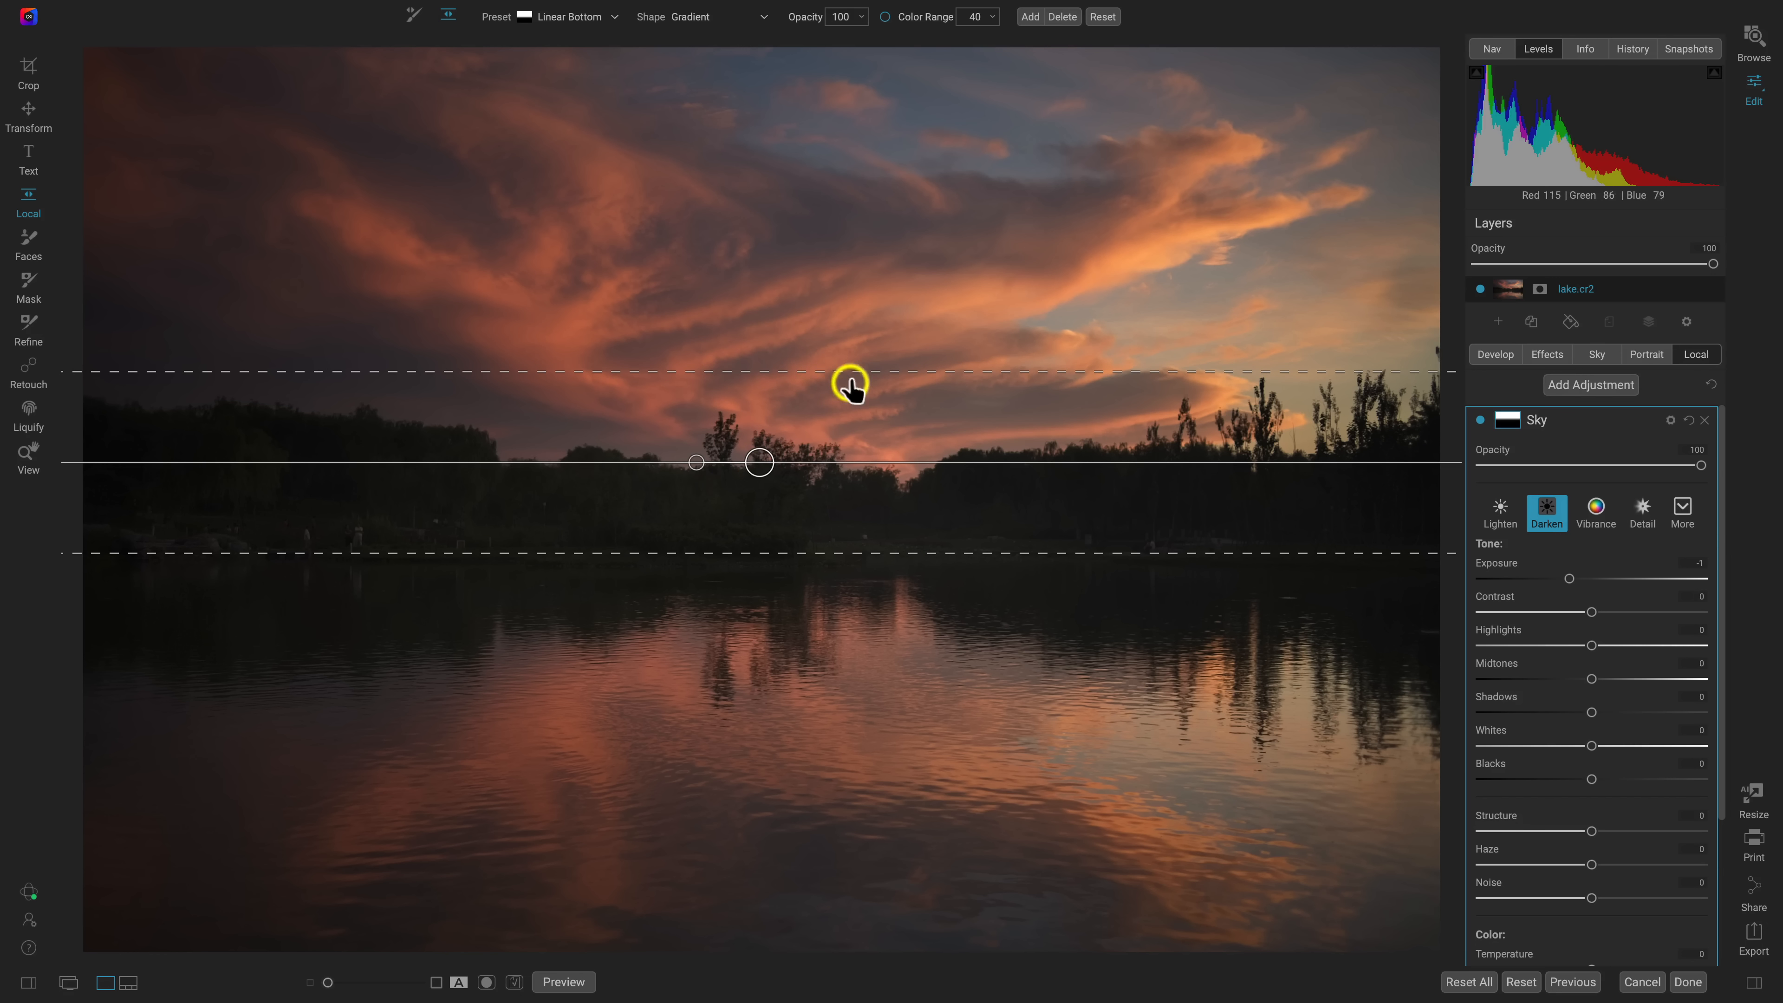
drag(812, 371, 814, 337)
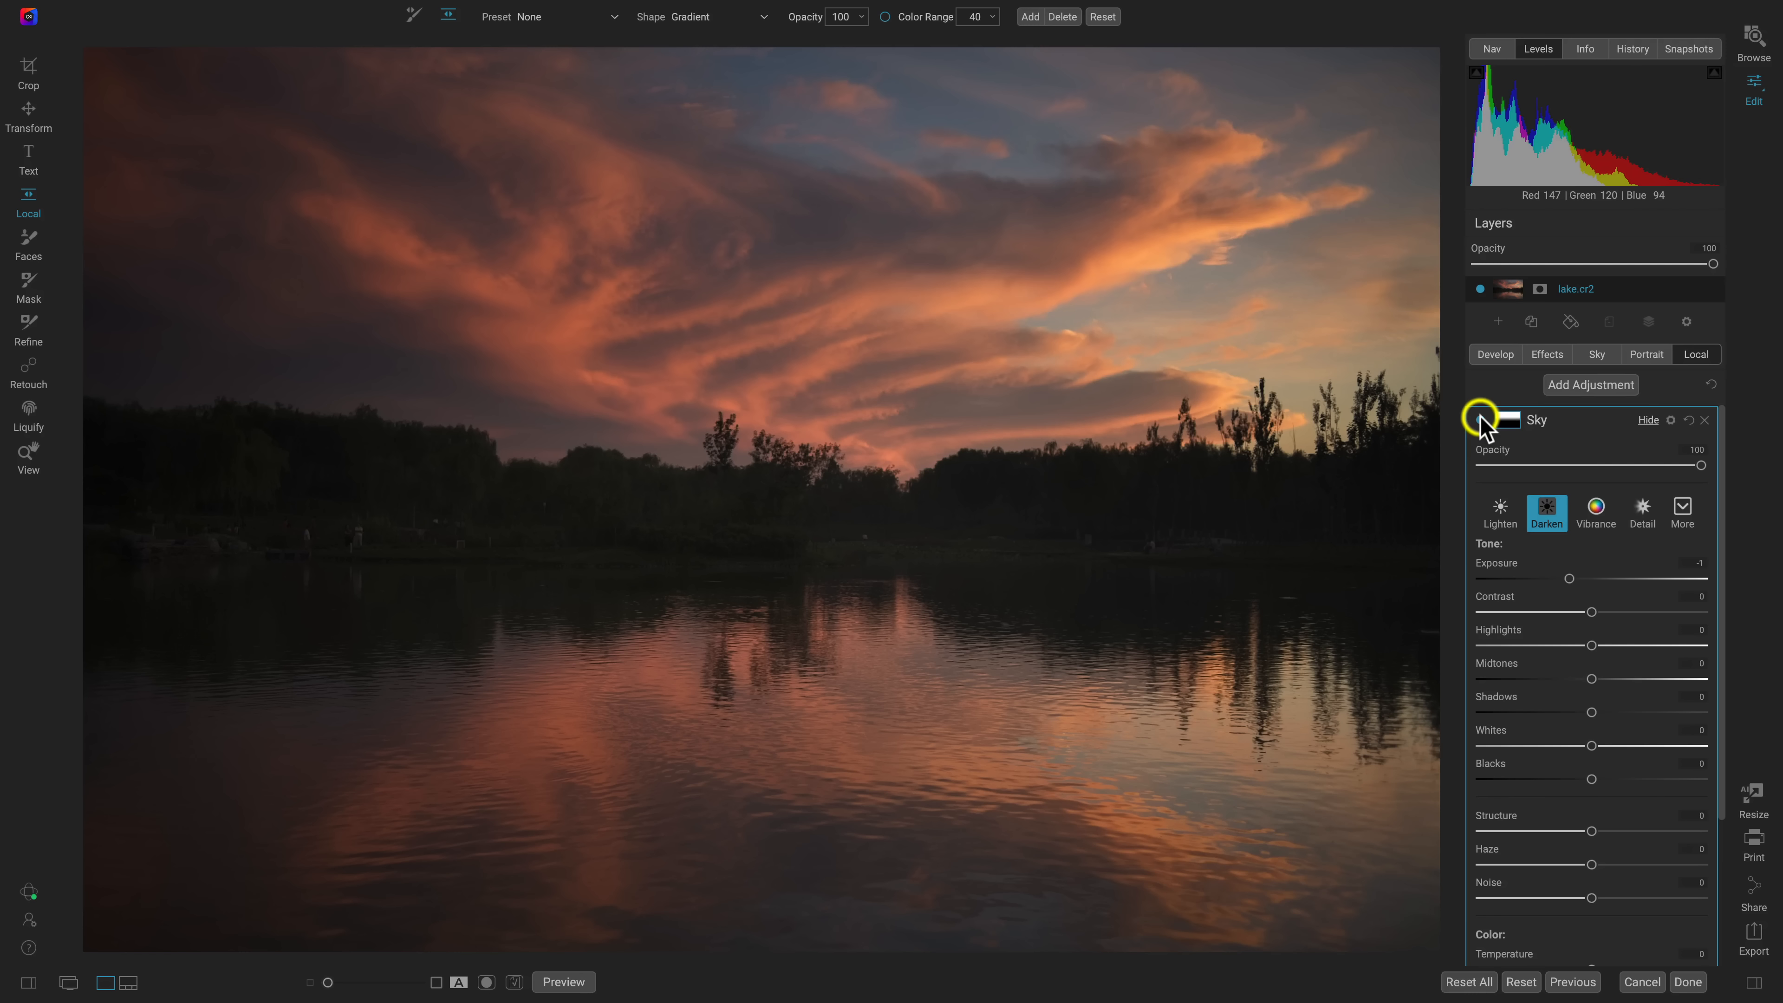
click(1479, 420)
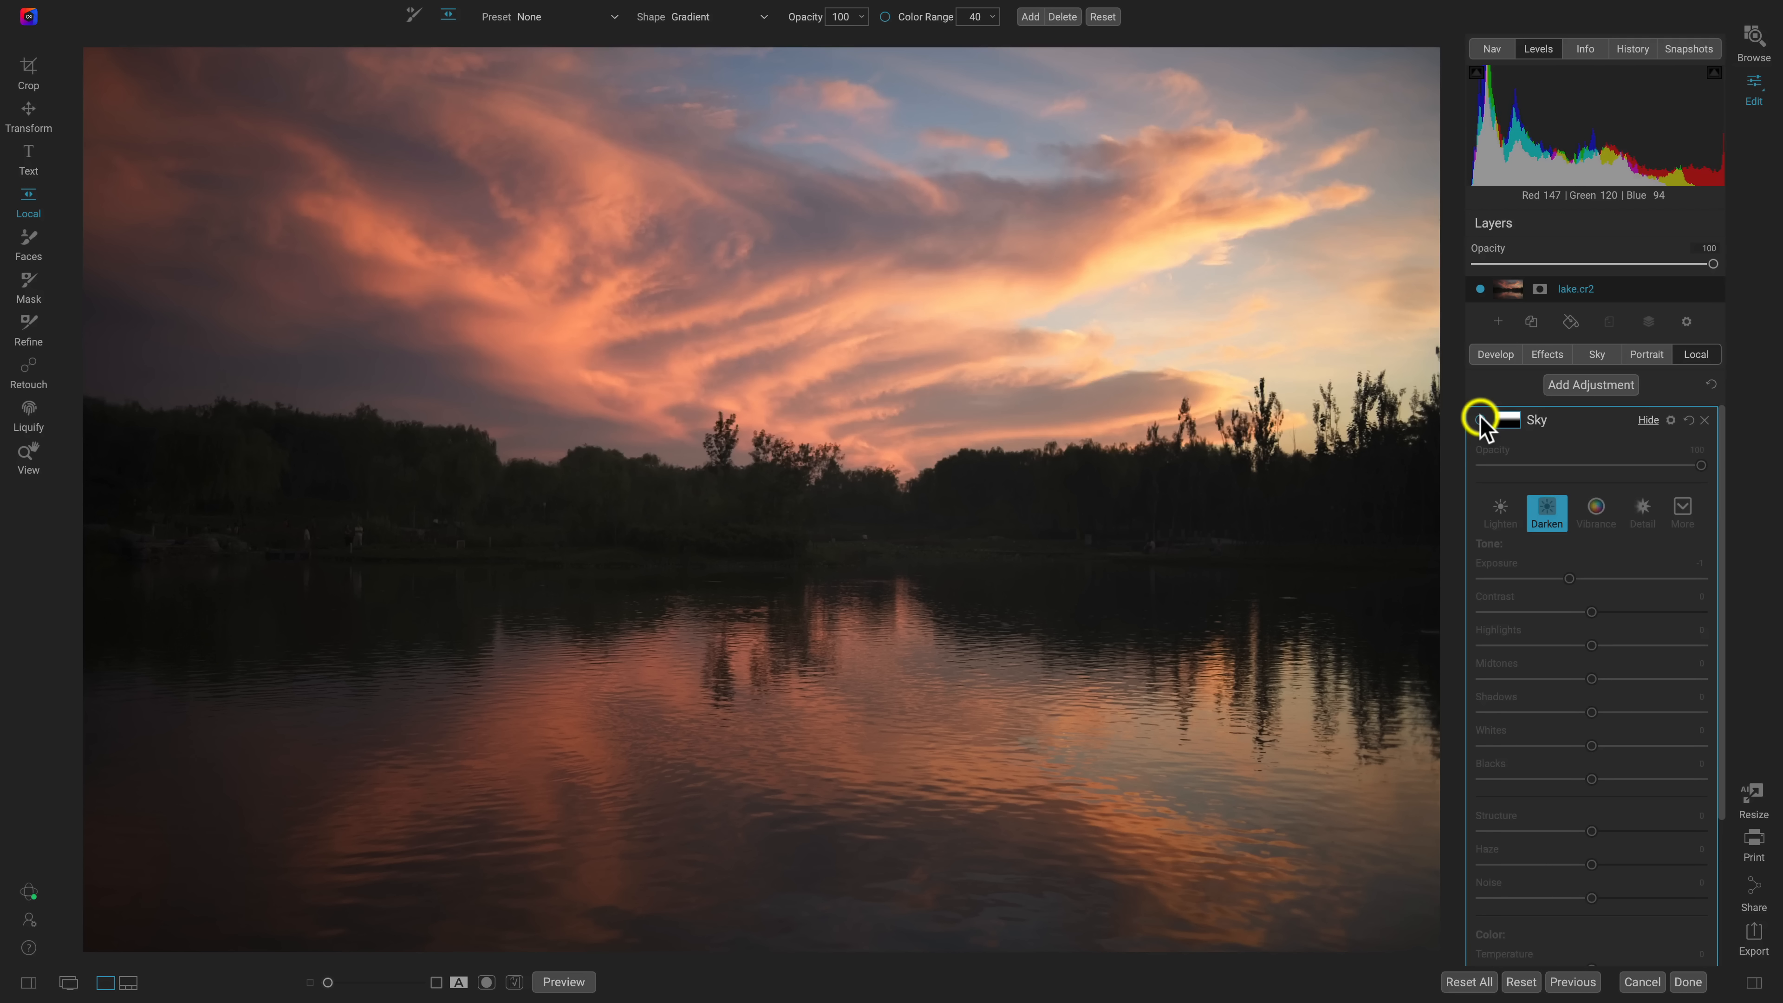
click(1479, 419)
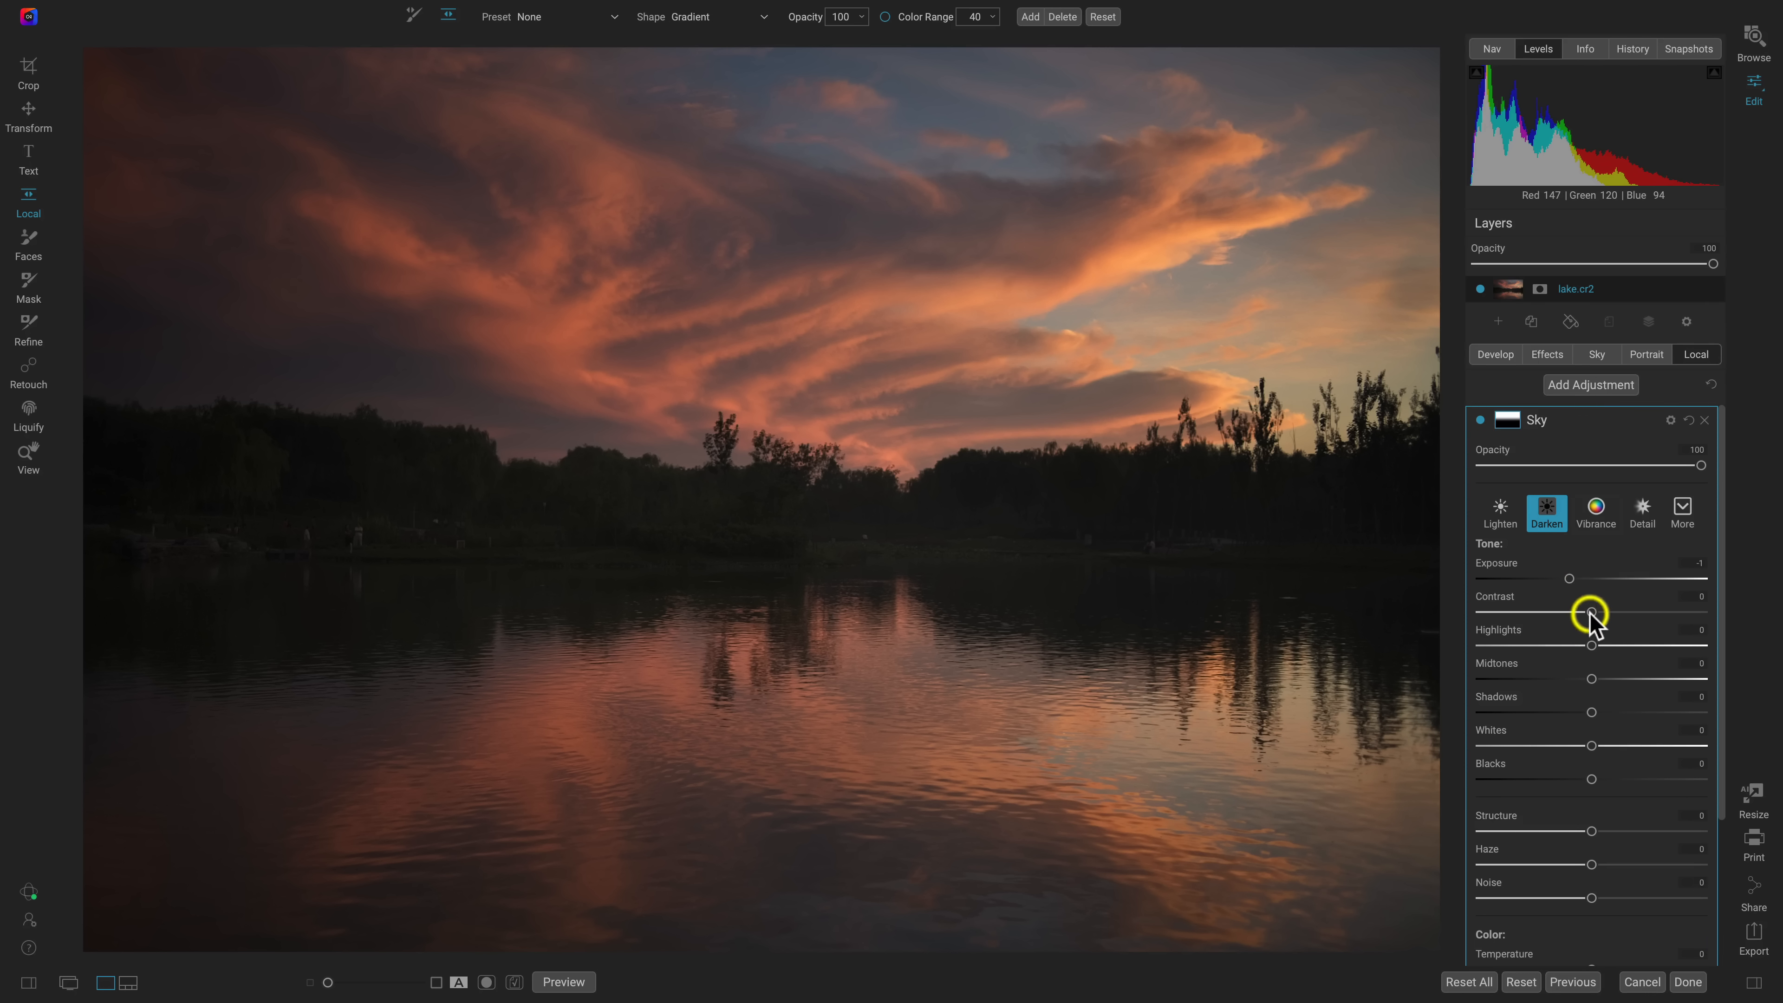
Step: Set the Sky adjustment's contrast to 18 and midtones to 18, and compare the photo with and without it
drag(1591, 612, 1609, 612)
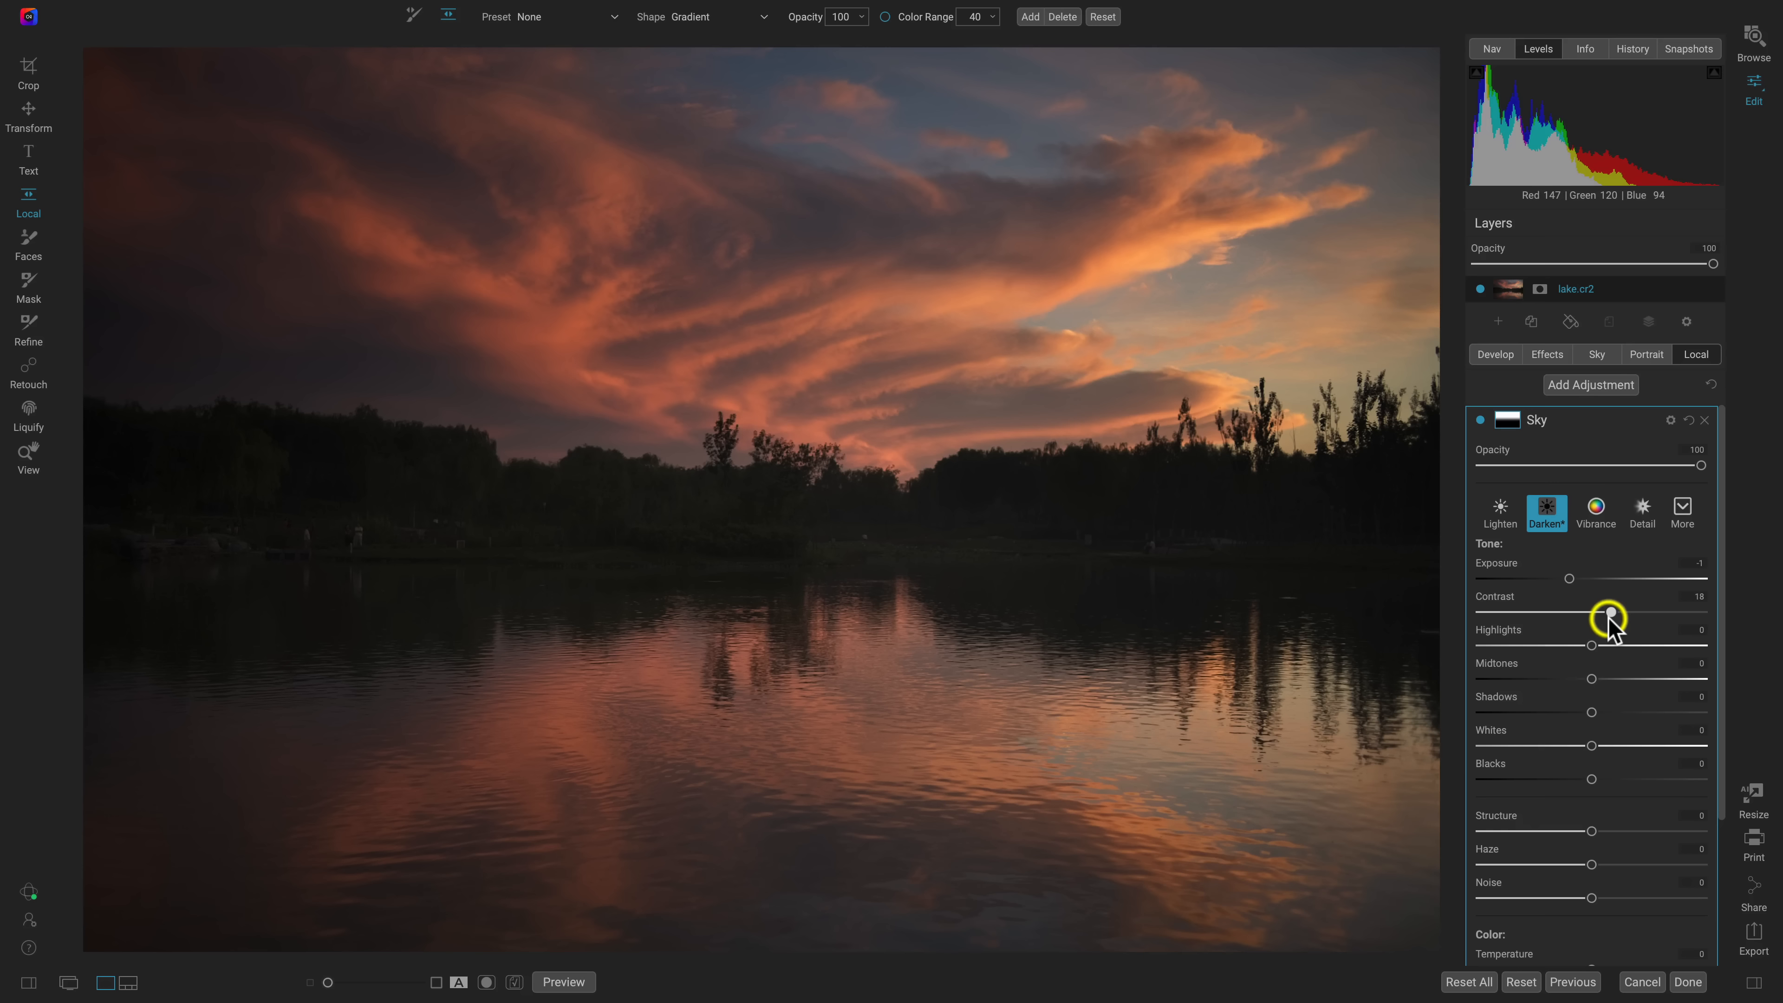
drag(1589, 679, 1609, 680)
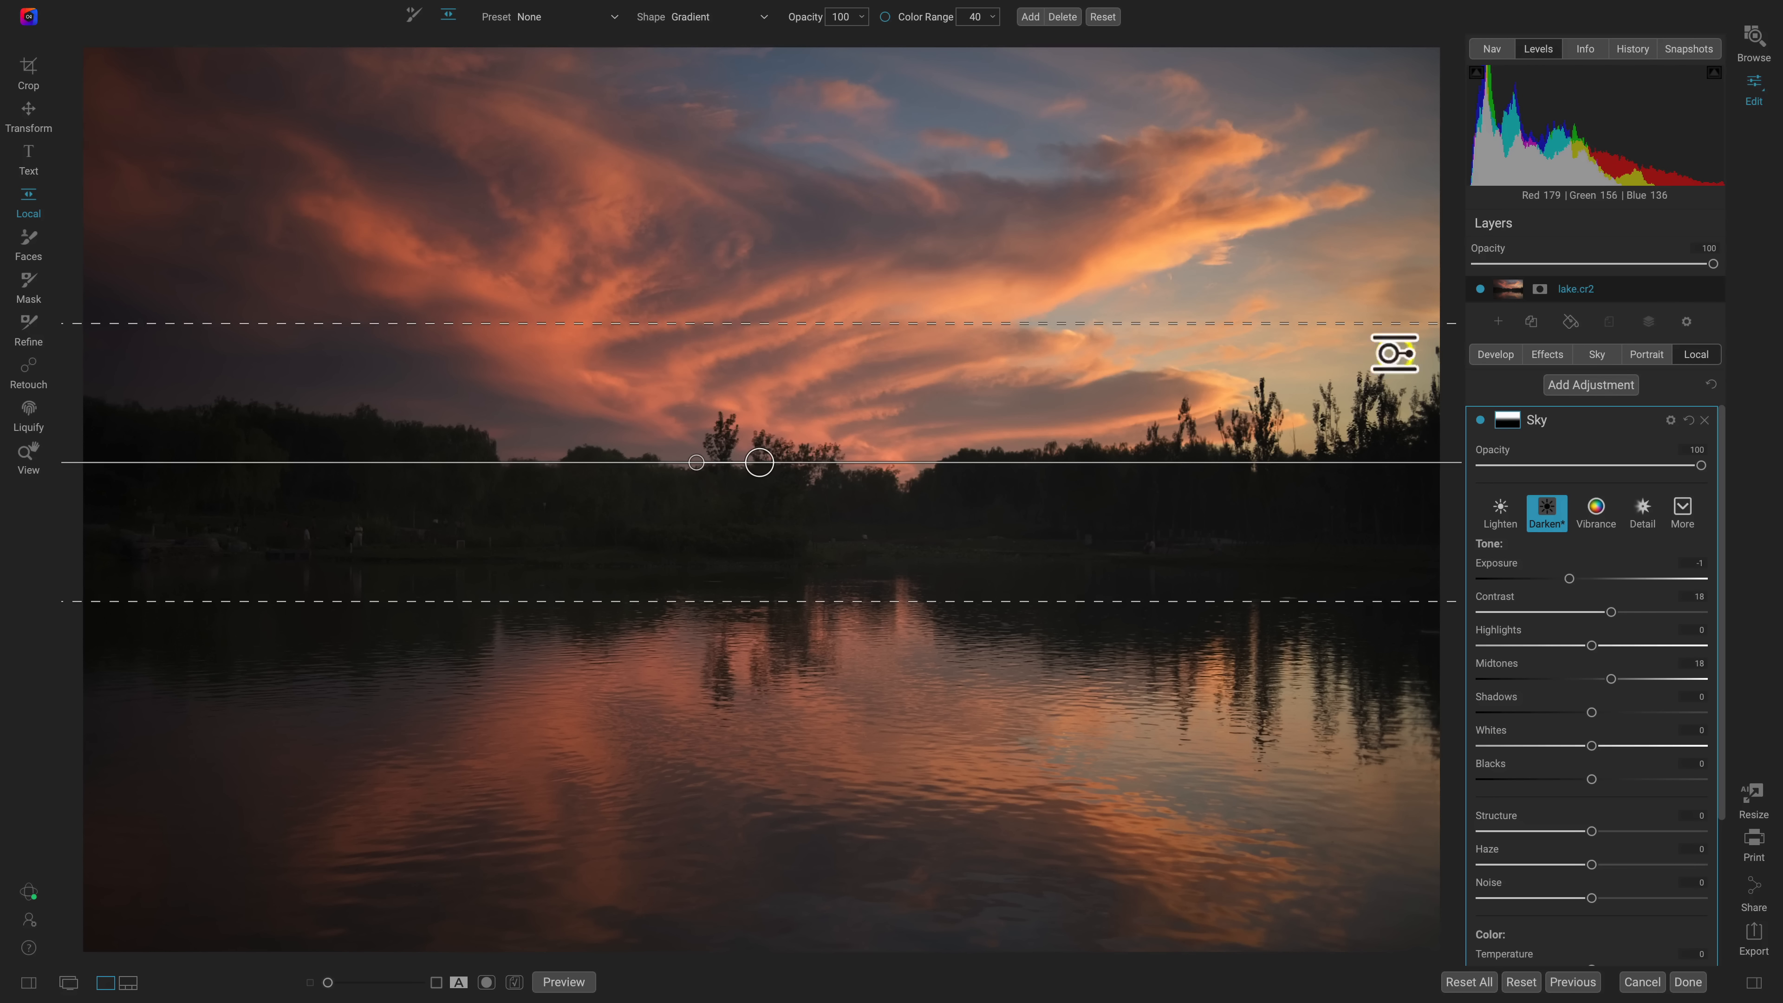
click(1479, 420)
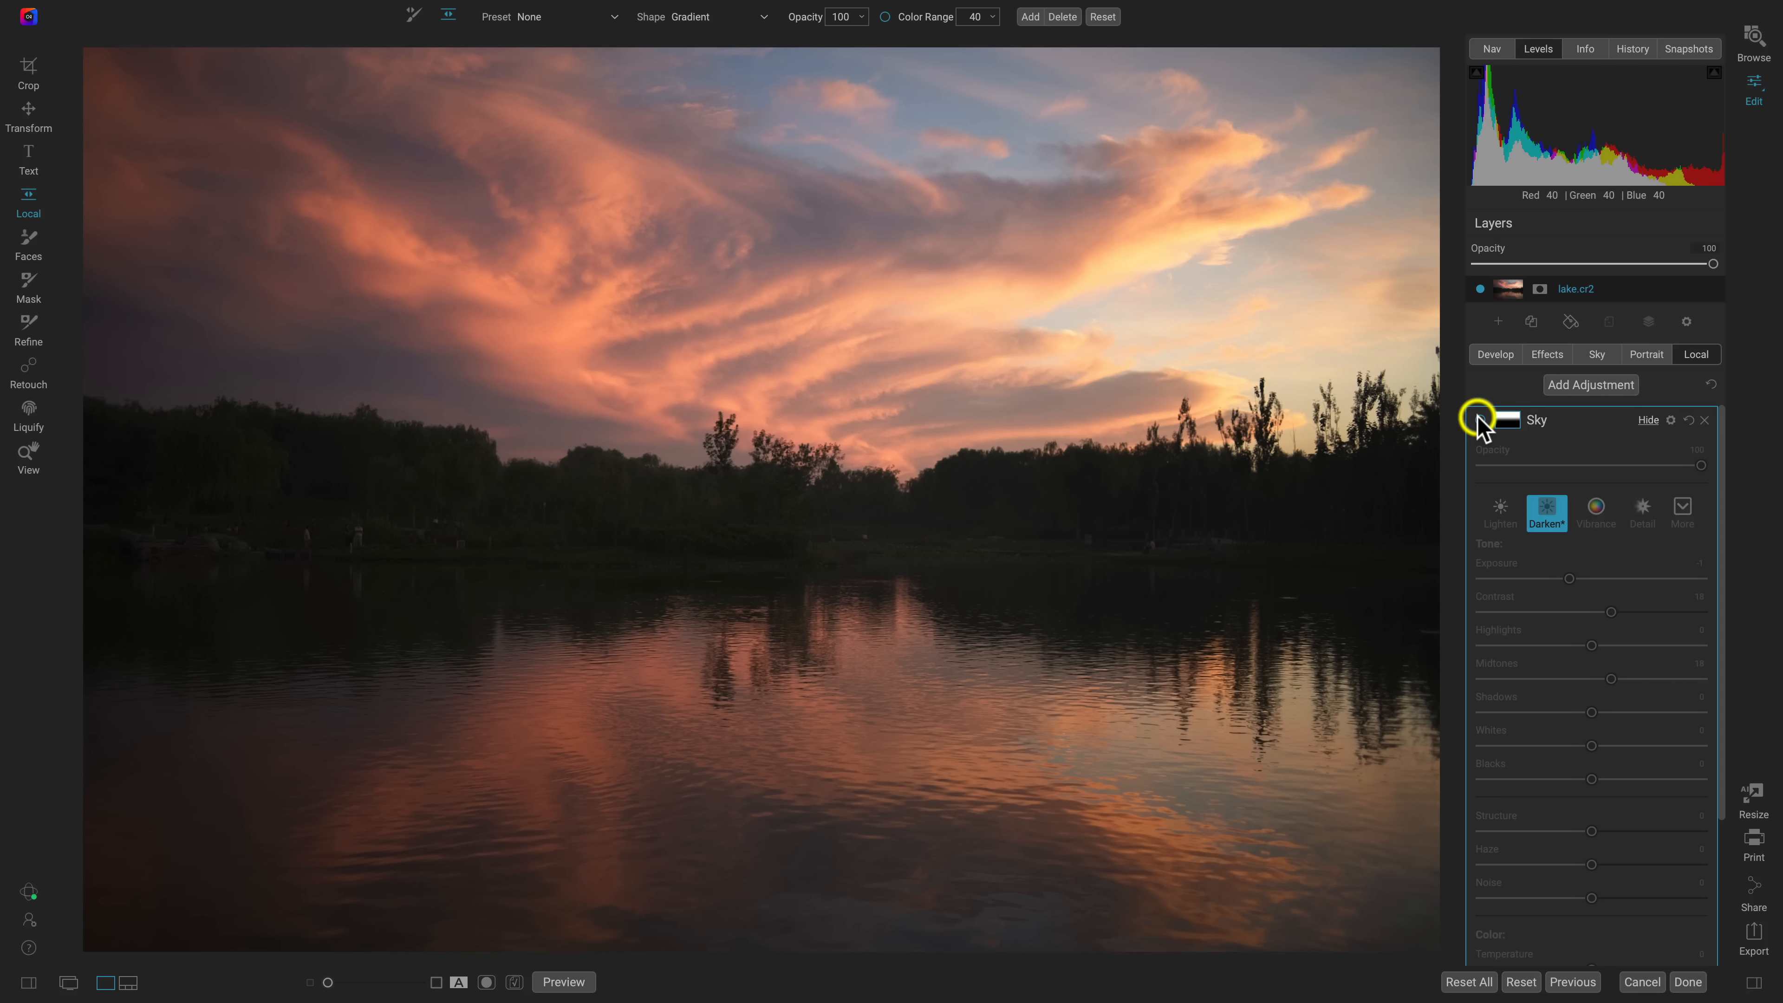
click(1480, 420)
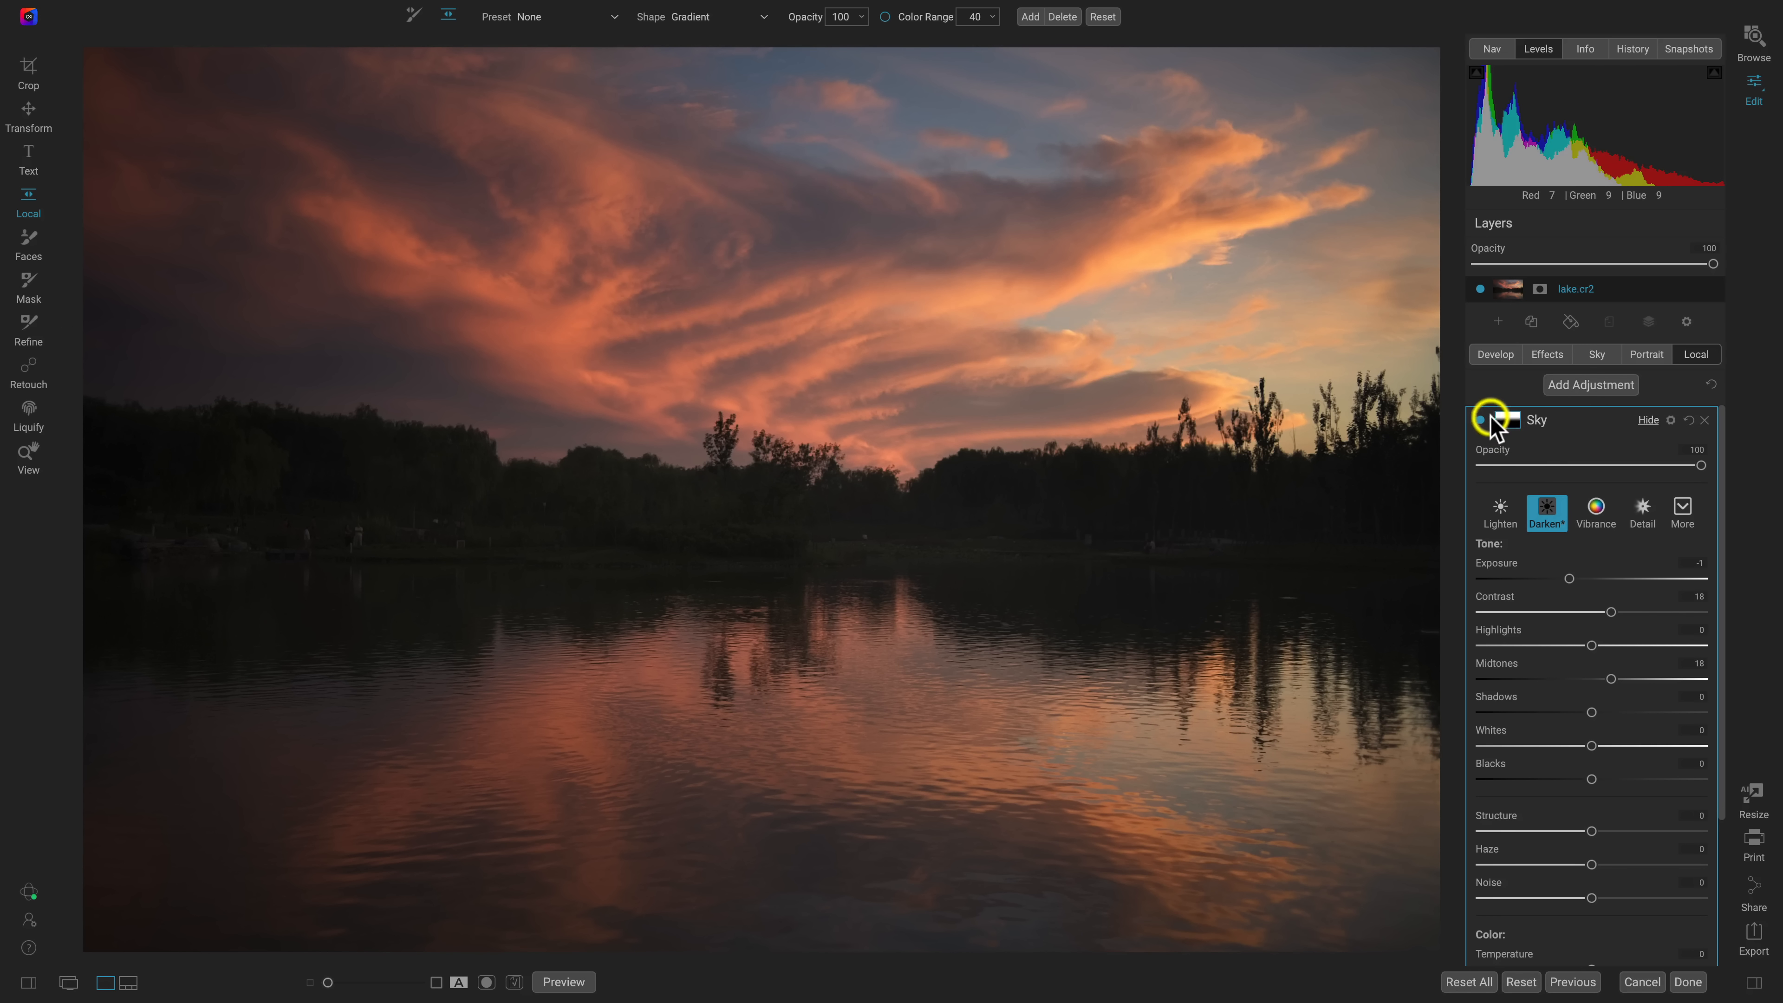
click(1479, 422)
click(1480, 422)
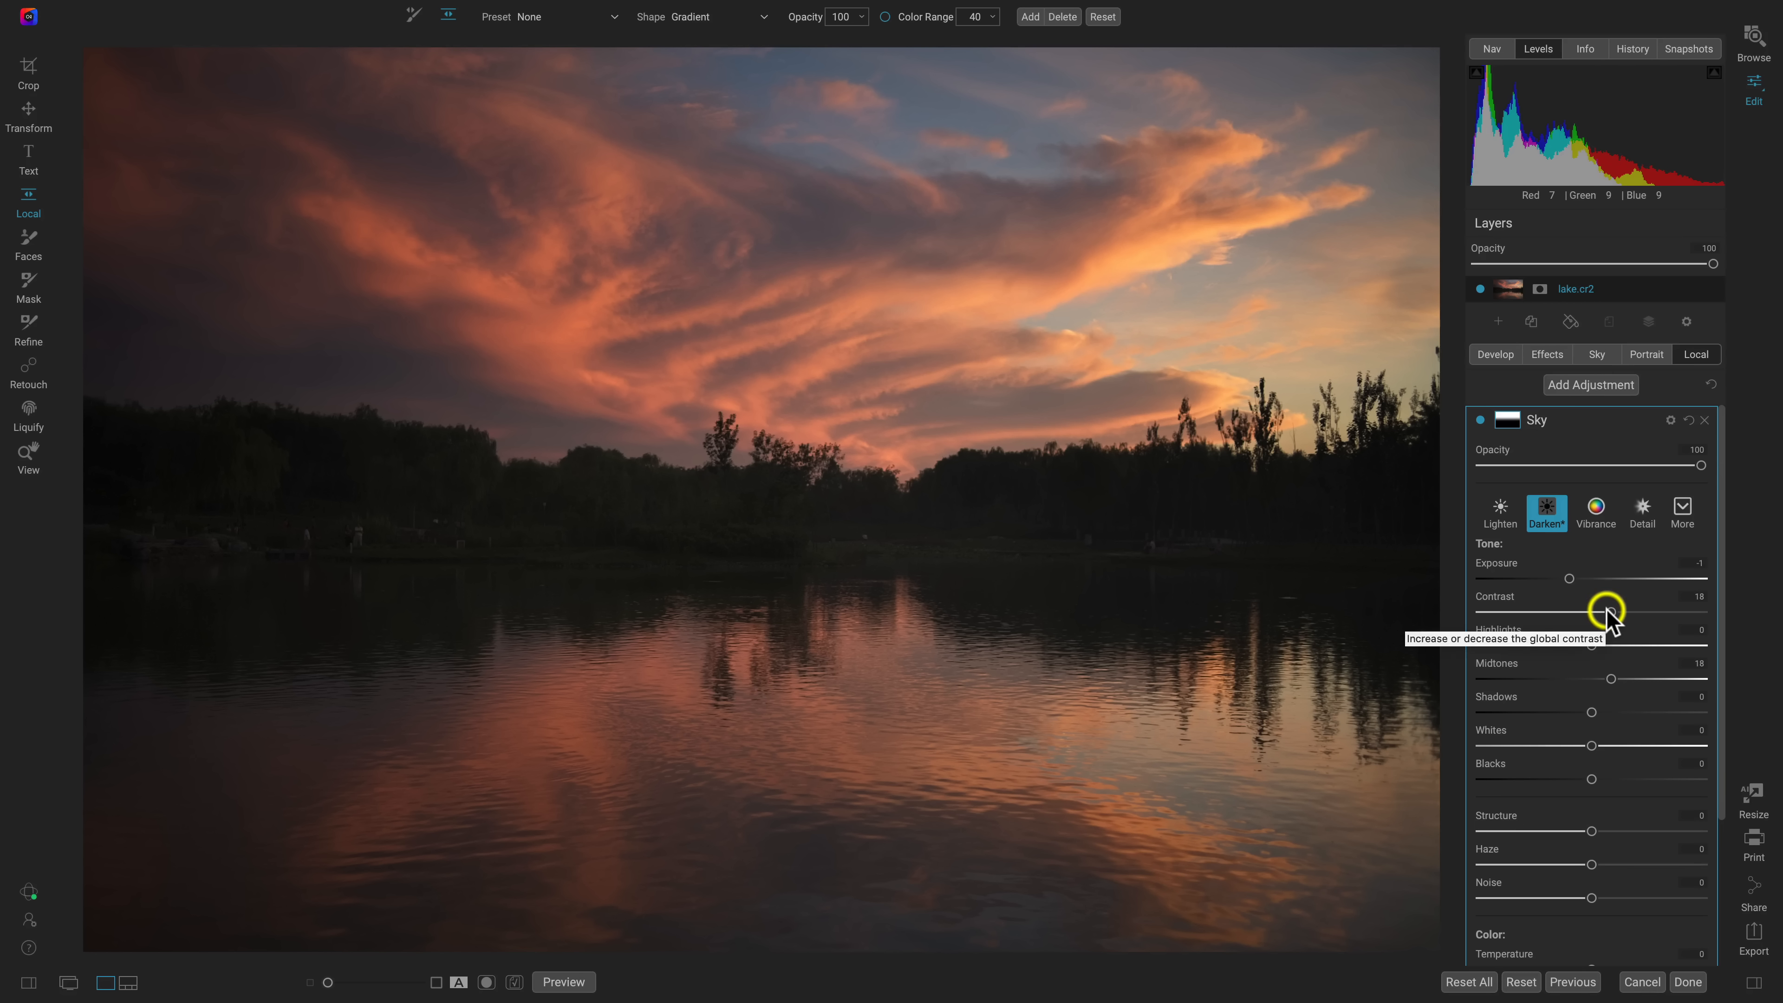
Step: Protect the dark trees from the Sky adjustment by setting its blending Shadows value to 64, and compare the effect off and on
key(super+=)
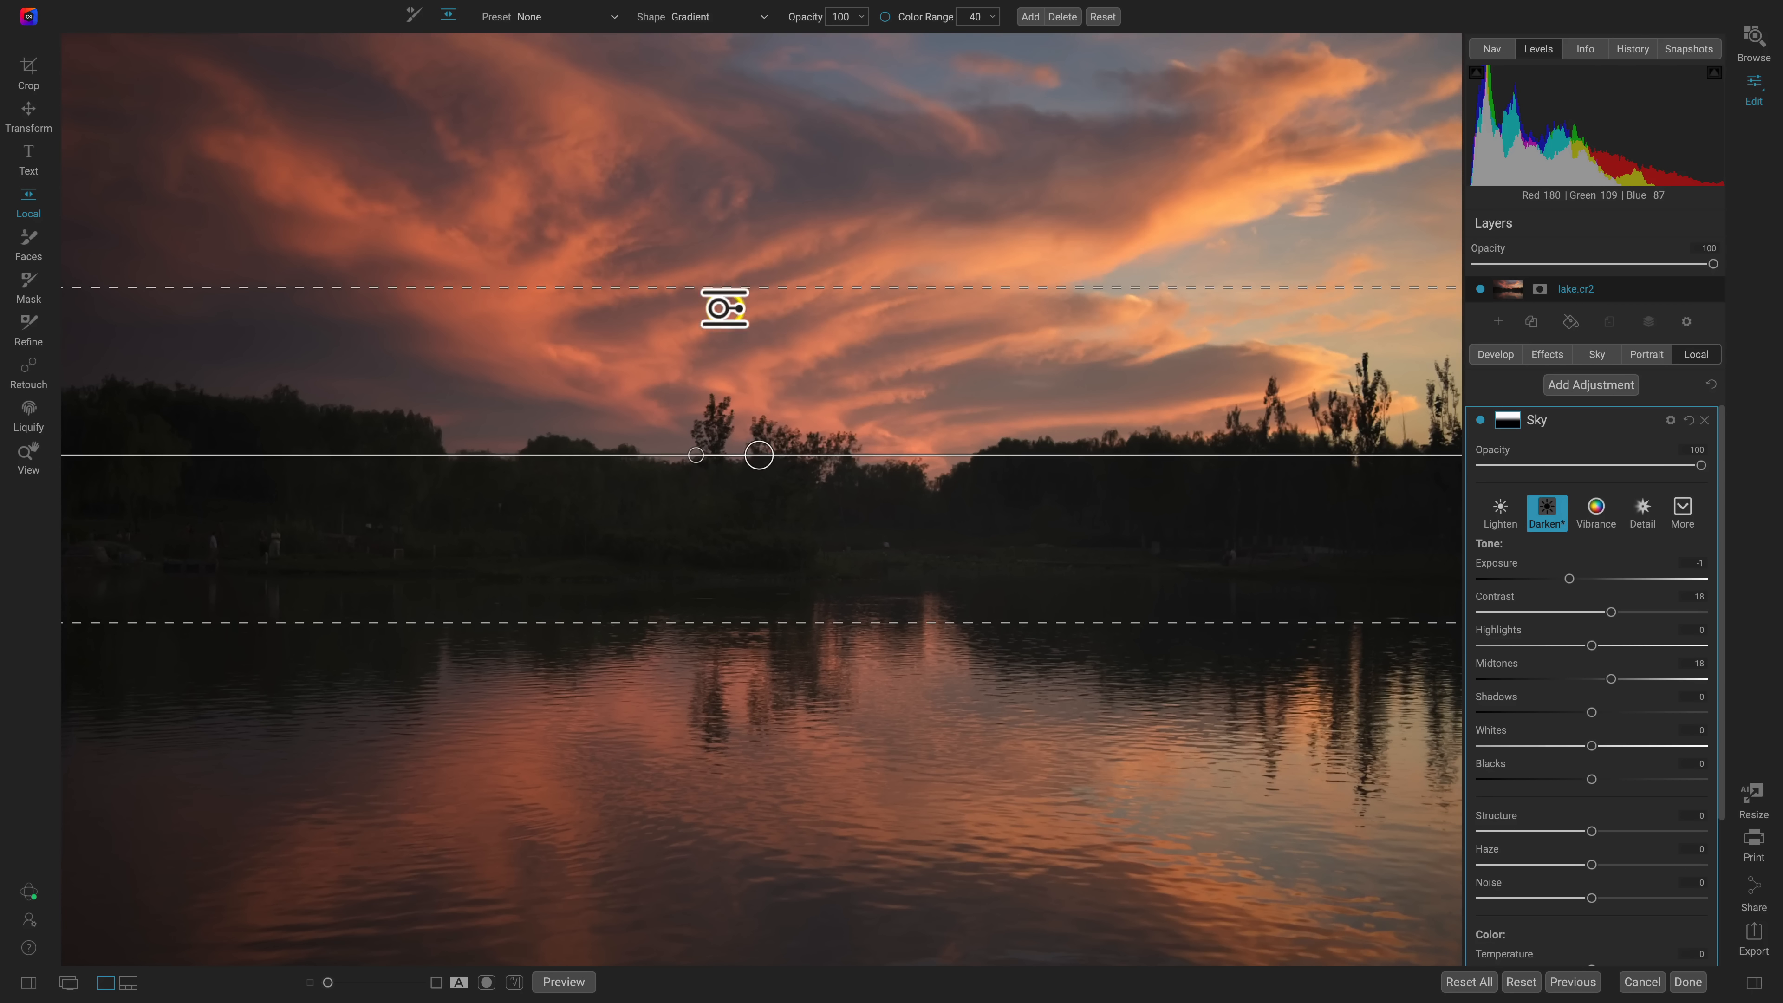
key(super+=)
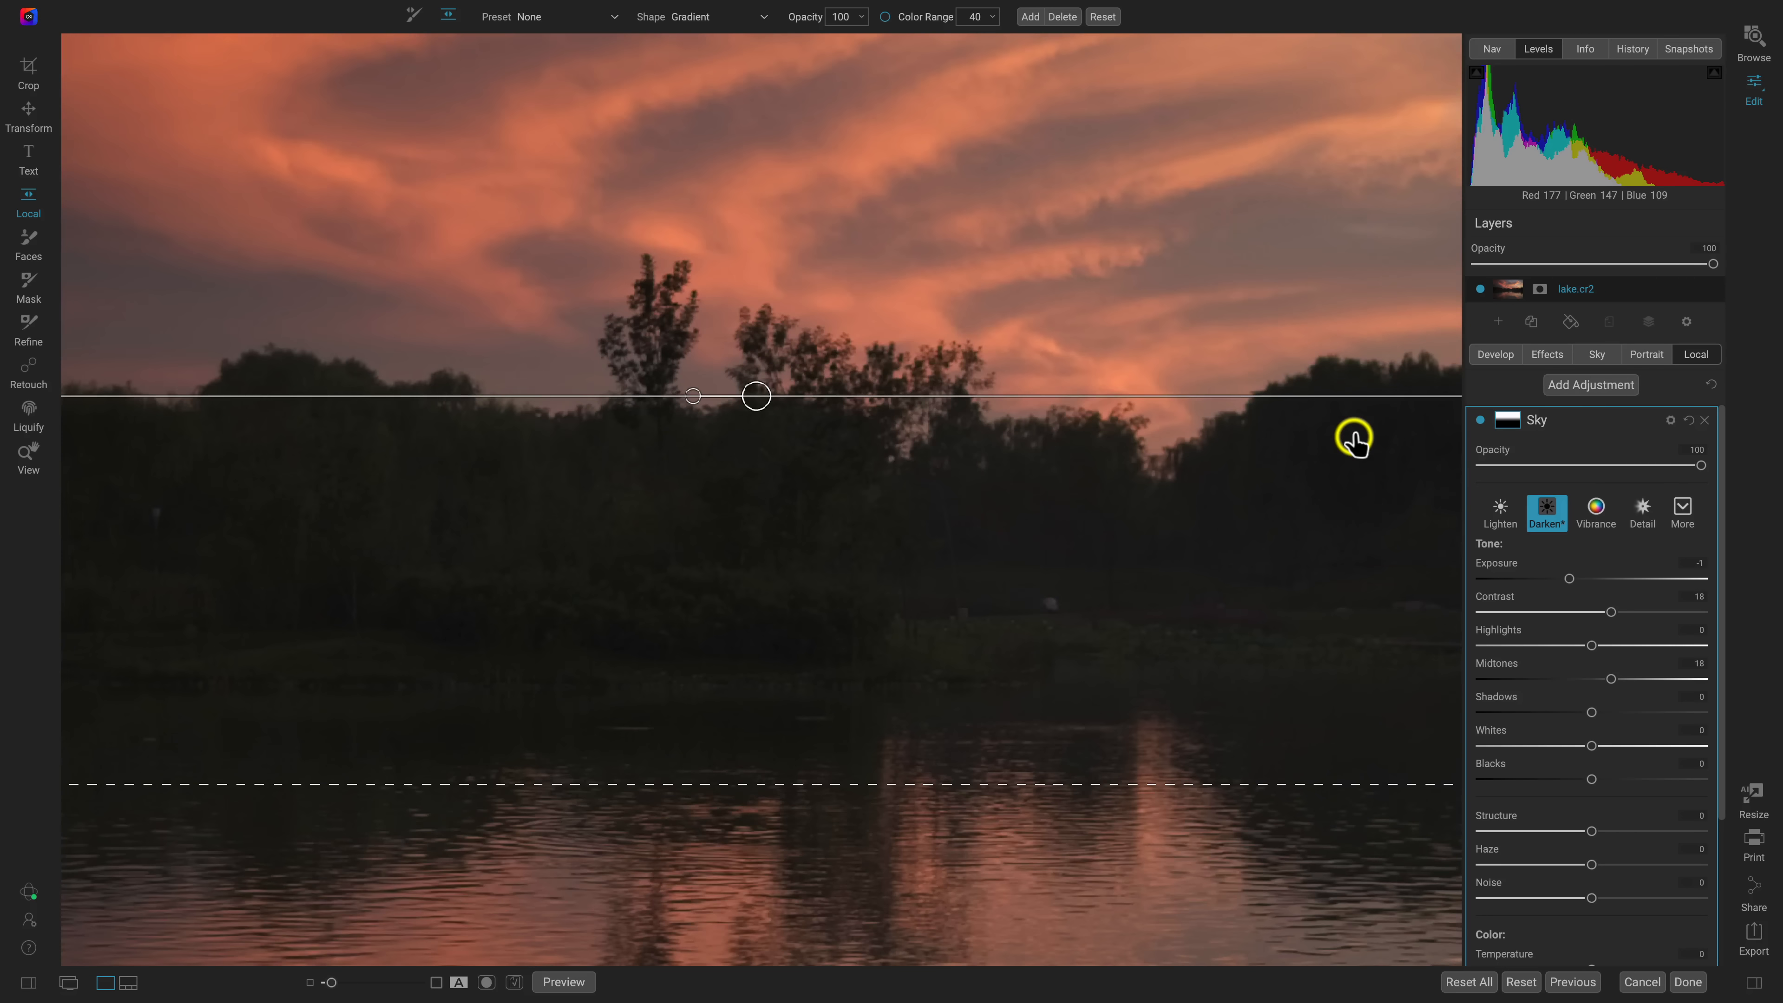
scroll(1354, 437, right, 20)
scroll(1354, 437, up, 2)
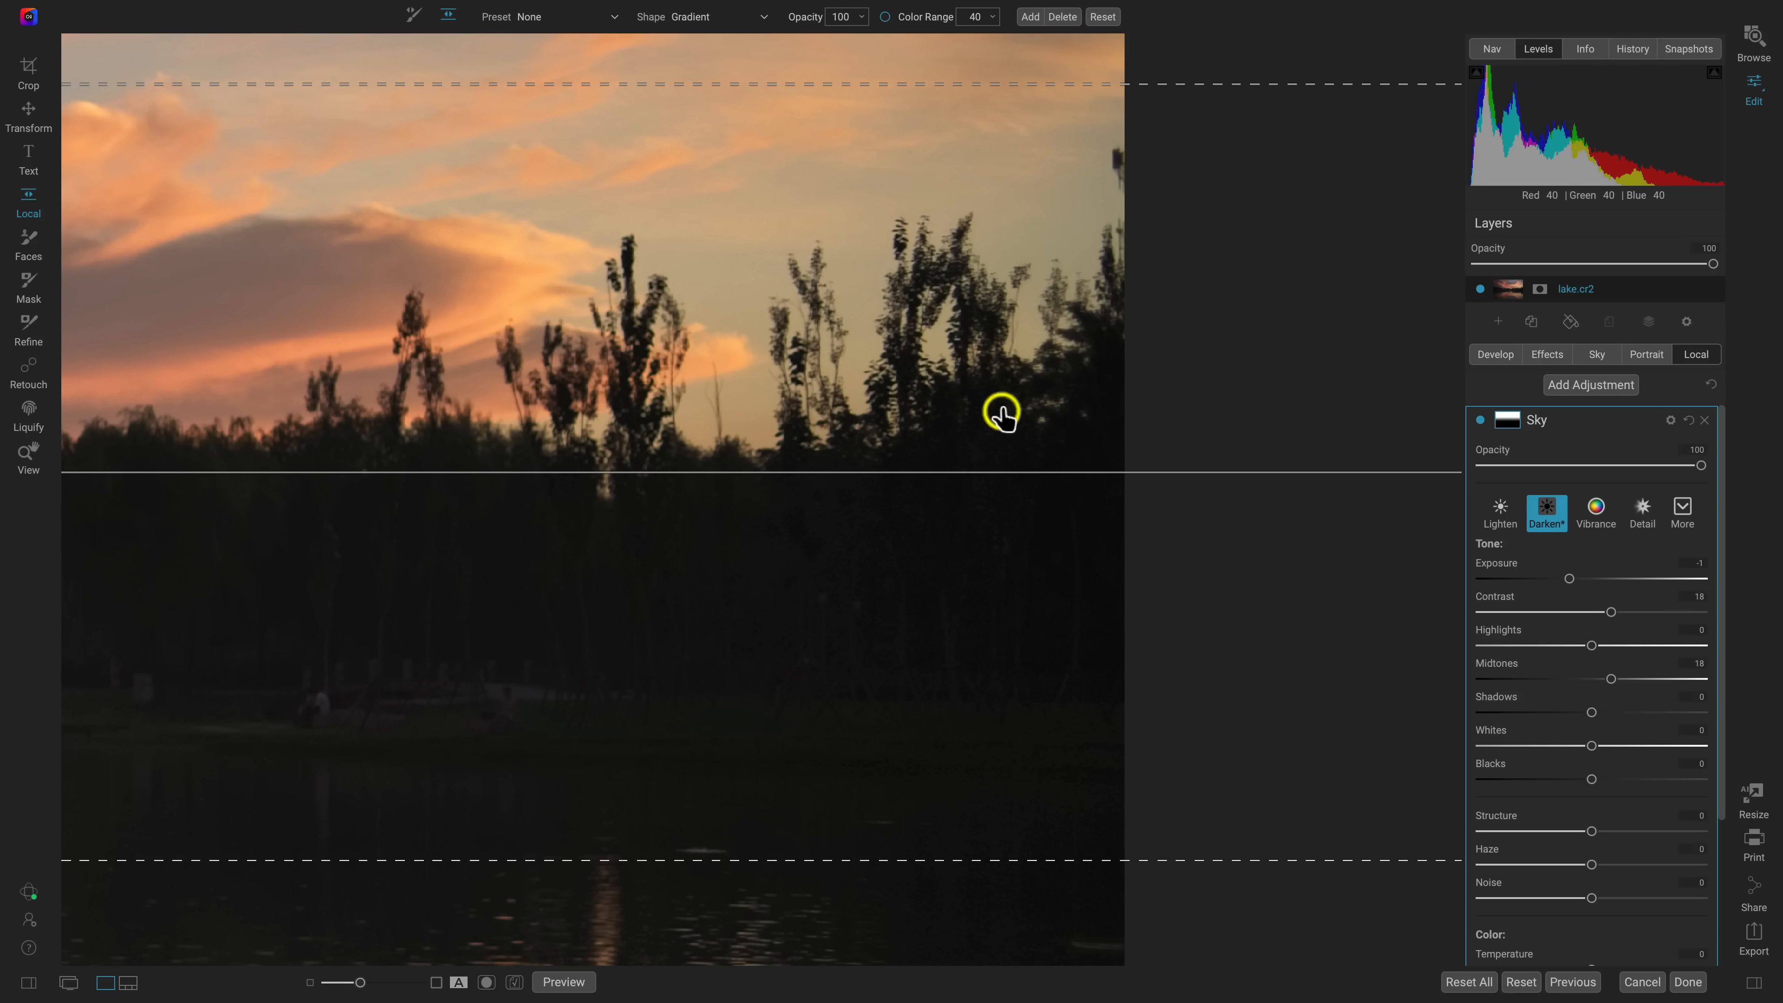
click(1672, 421)
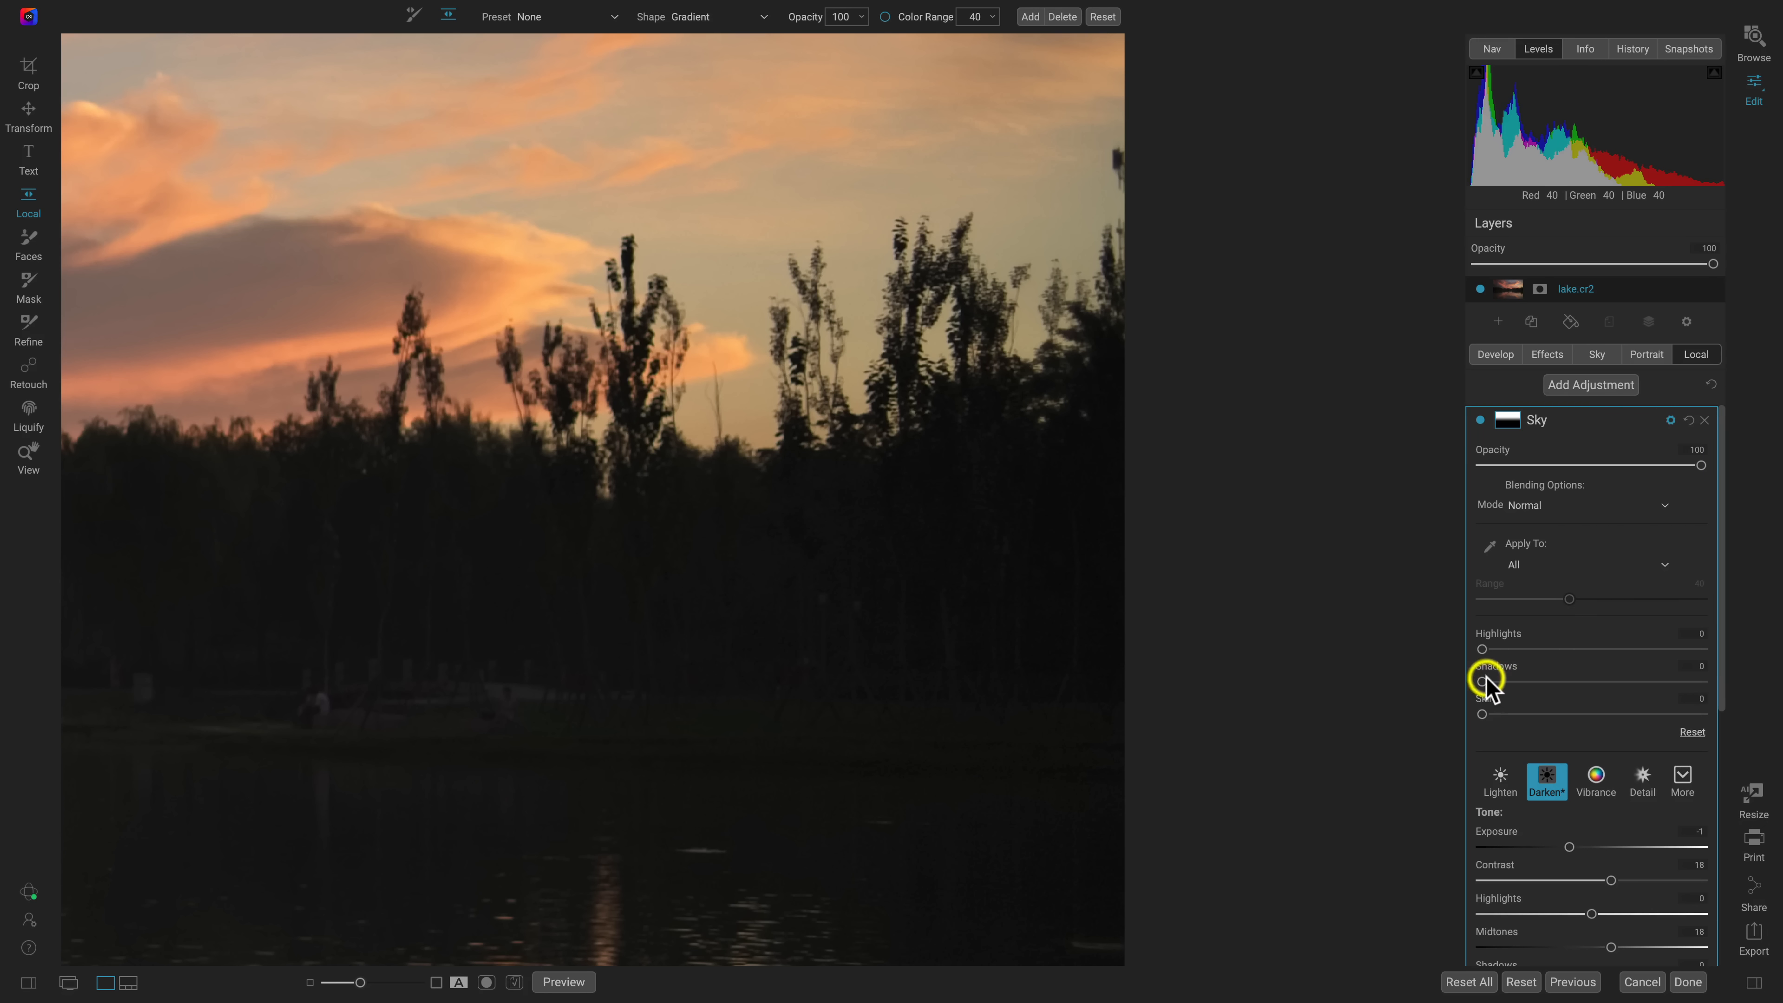
drag(1484, 679, 1771, 717)
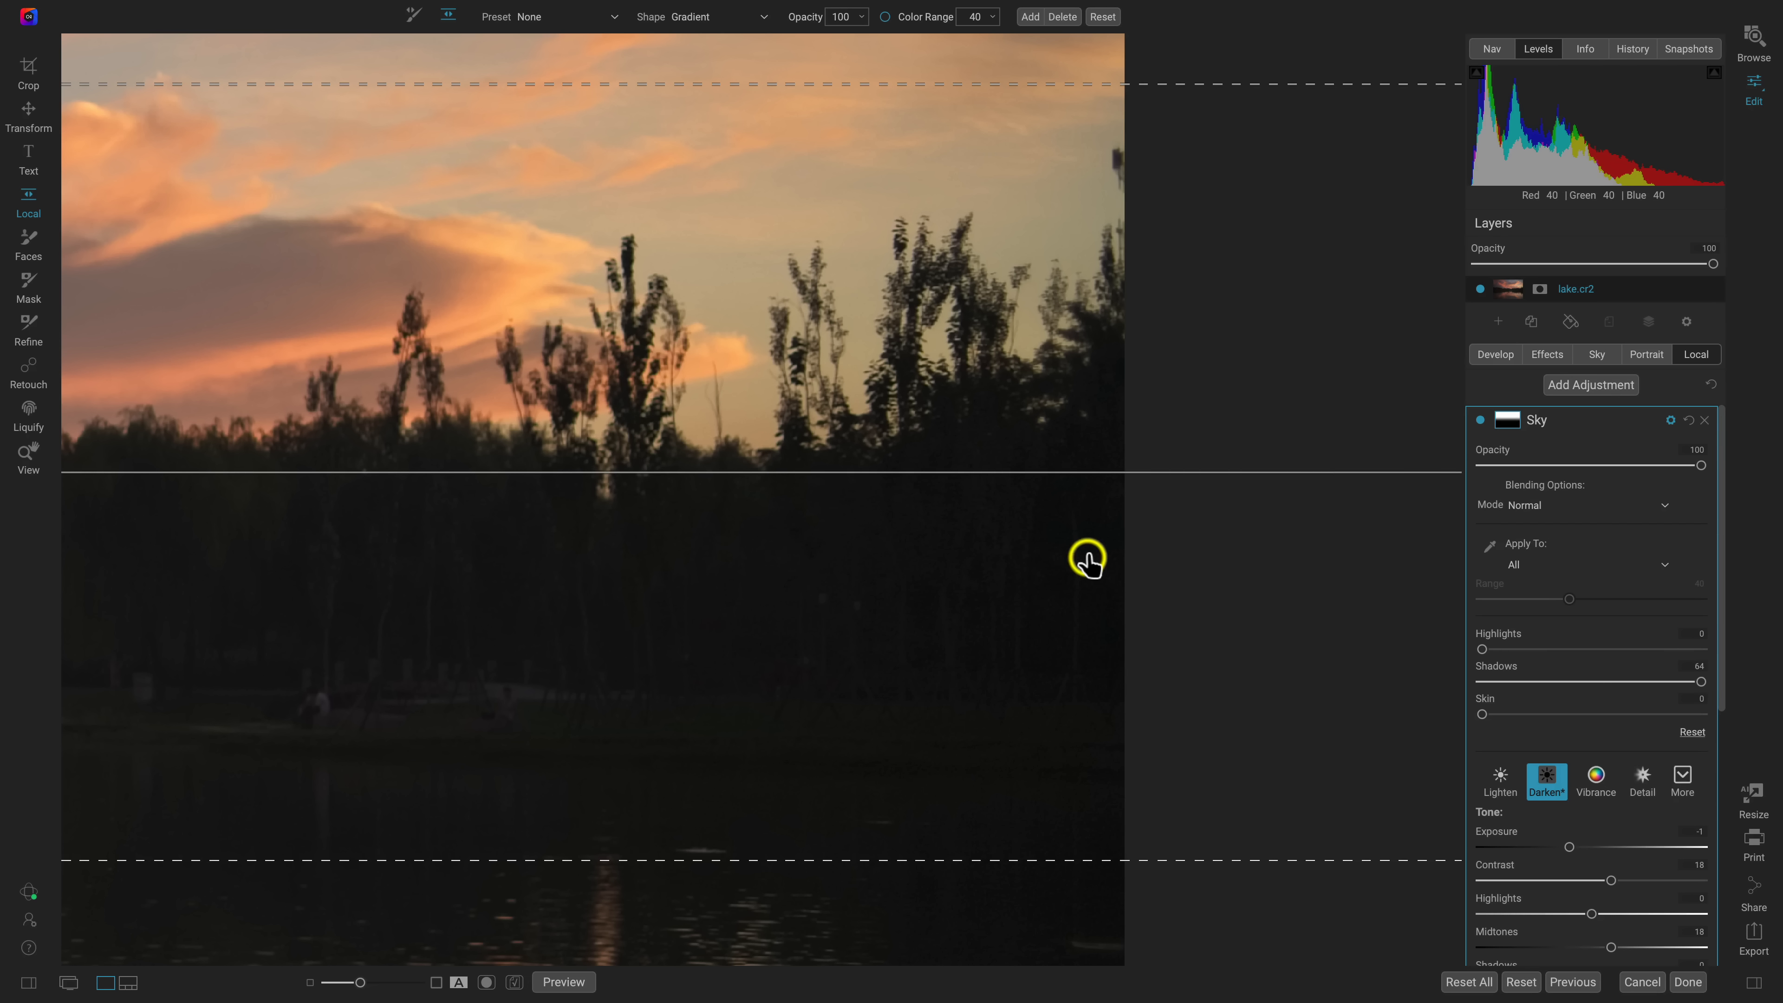
key(super+0)
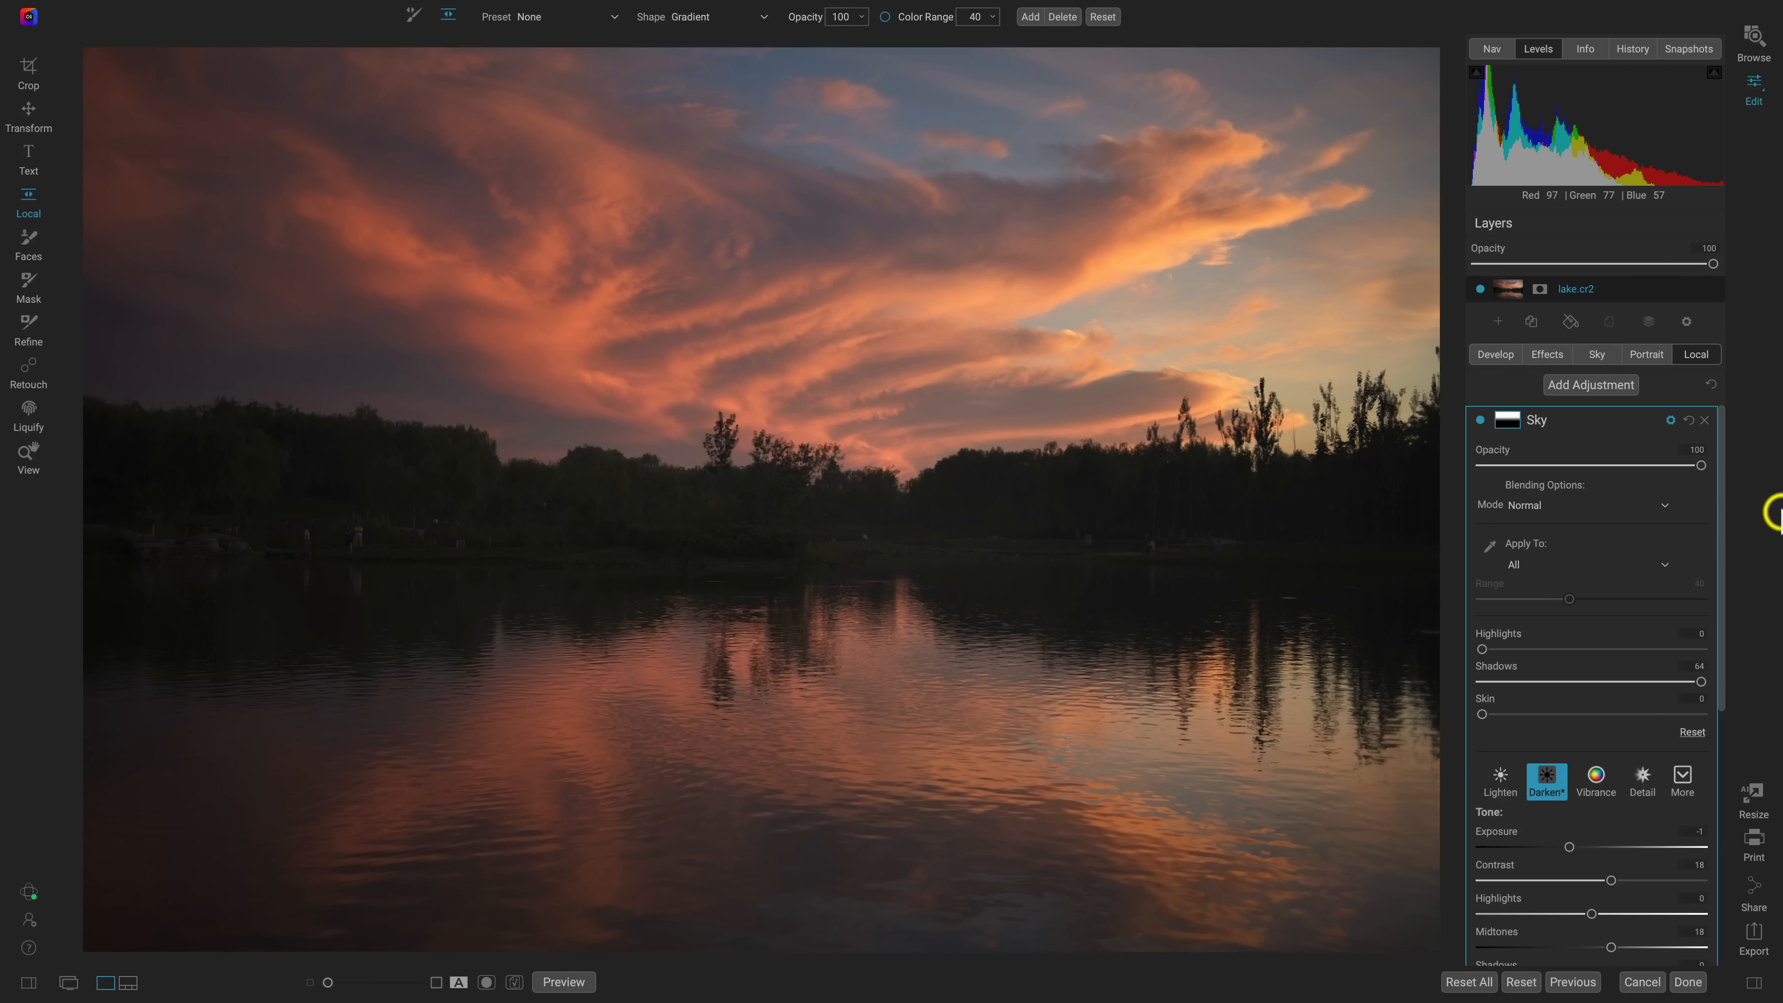
click(1481, 420)
click(1481, 420)
Step: Add a second local adjustment named Foreground, and collapse it to reopen the Sky adjustment's settings
click(1591, 385)
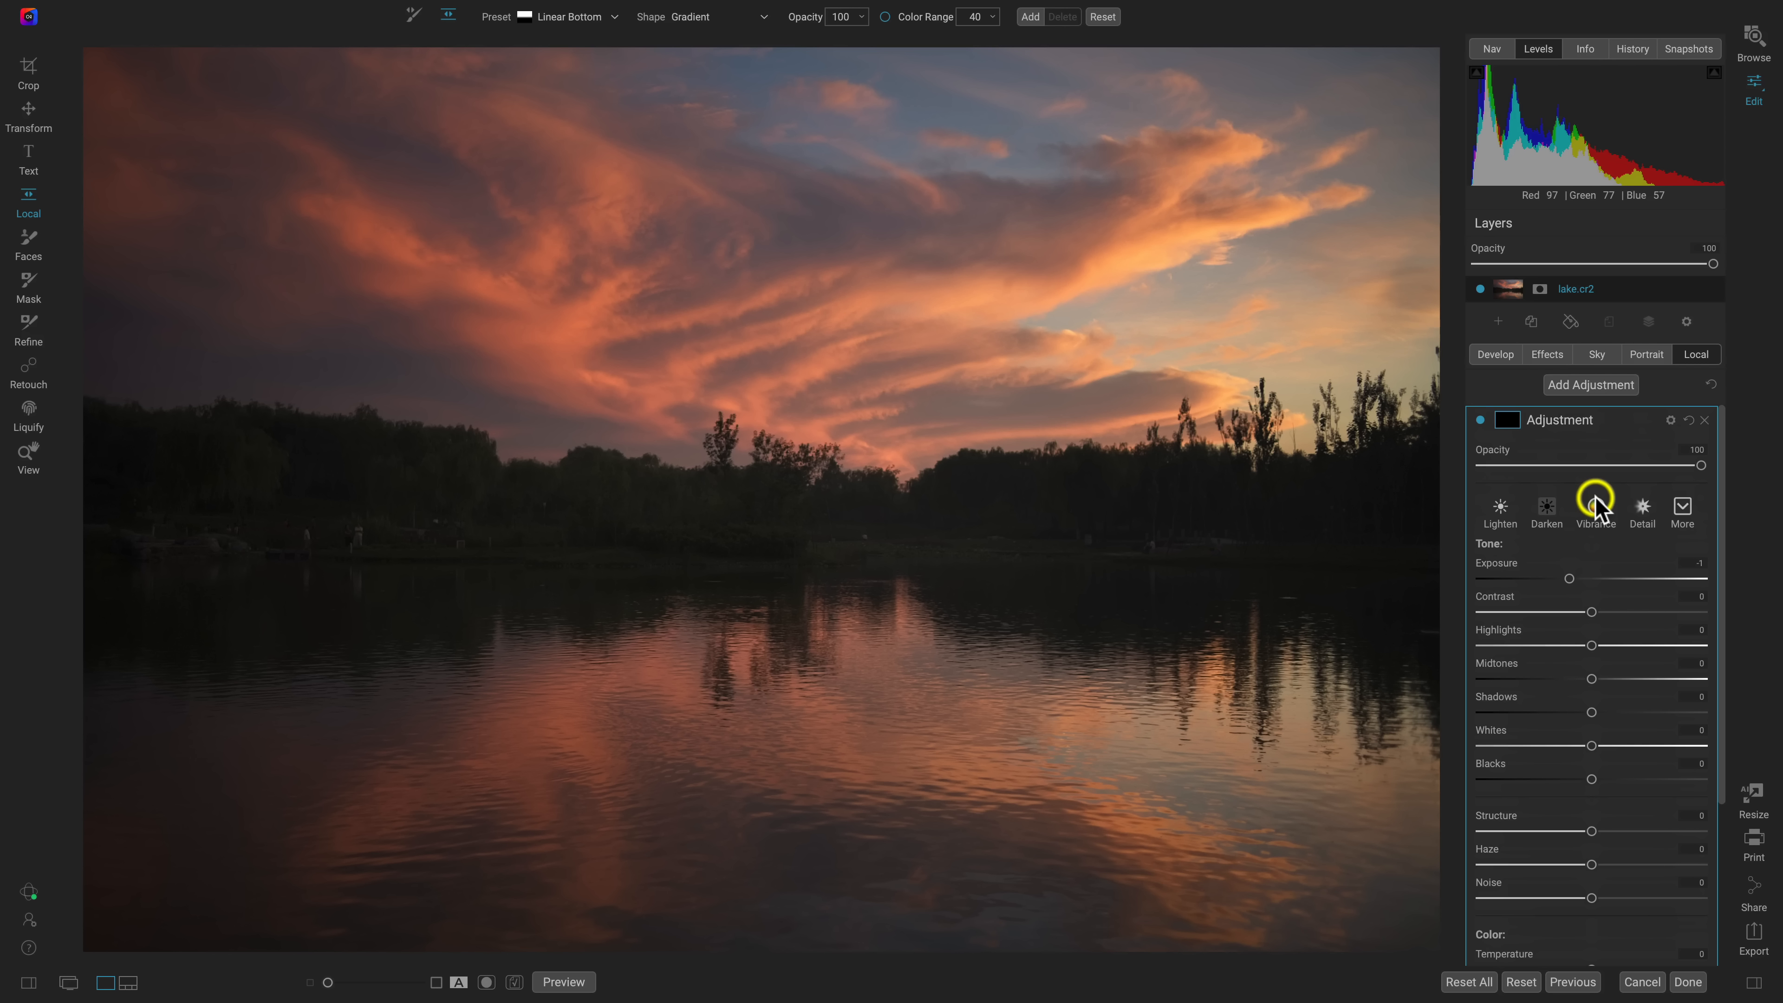
double_click(1558, 420)
text(Foreground)
key(Return)
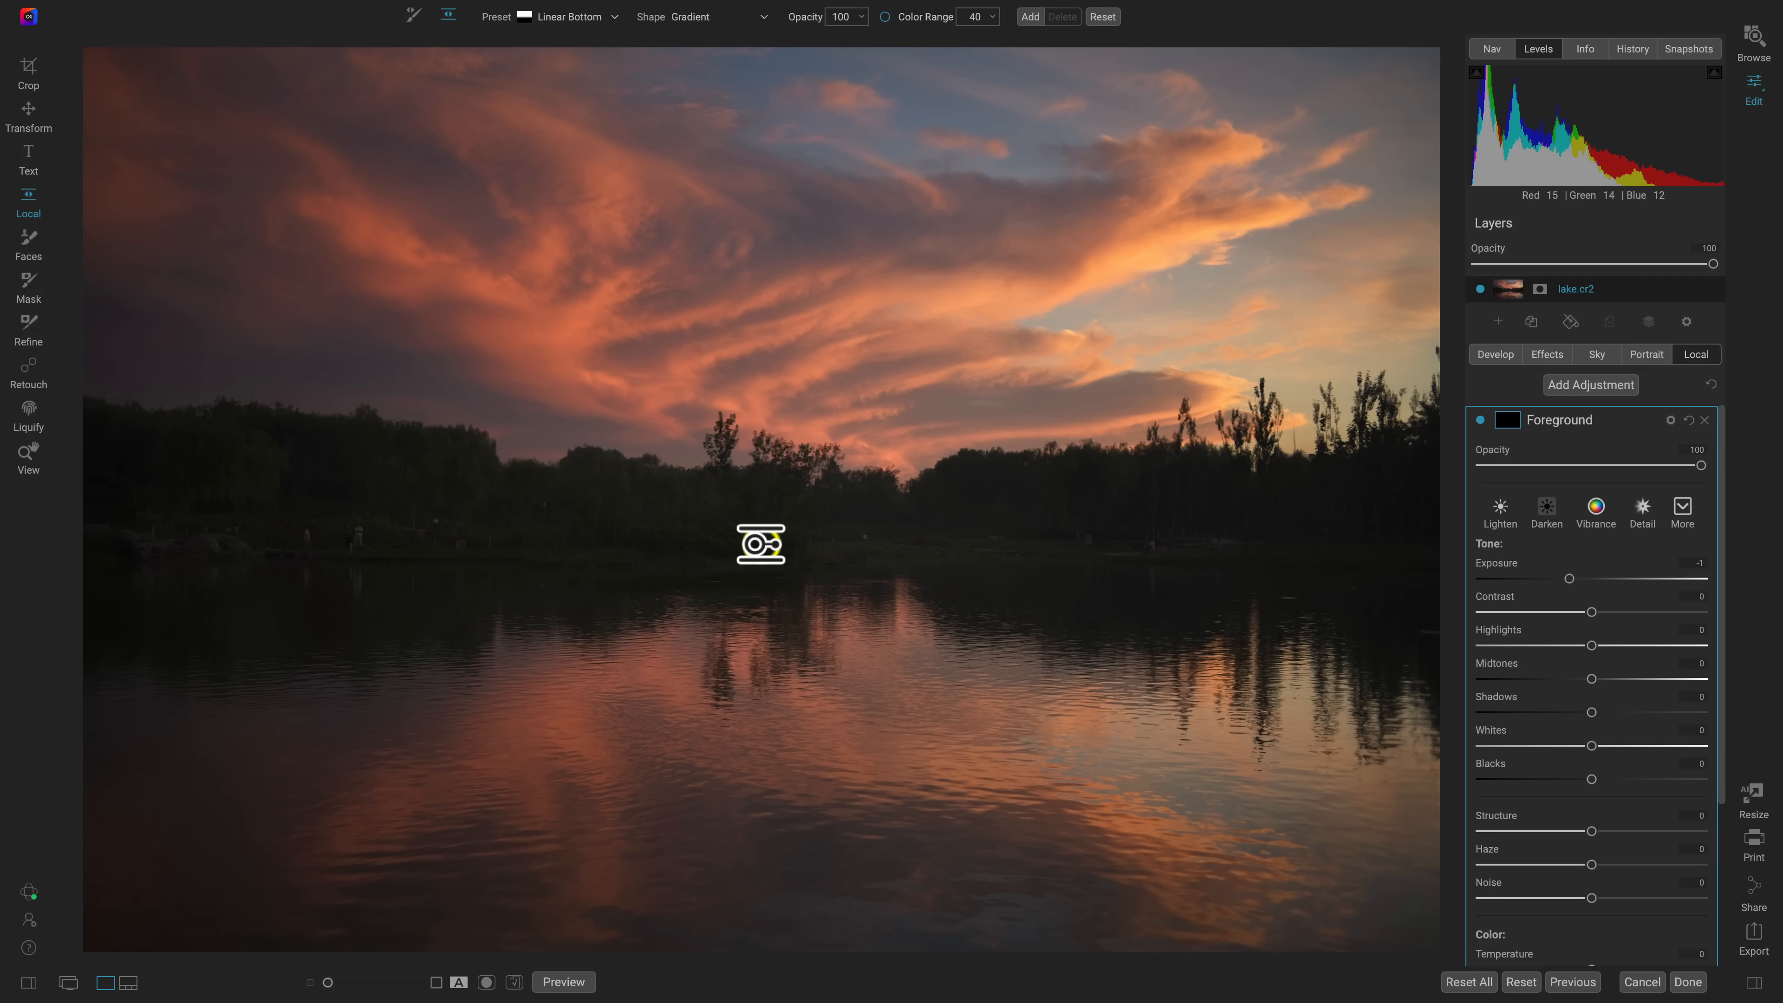
click(1644, 422)
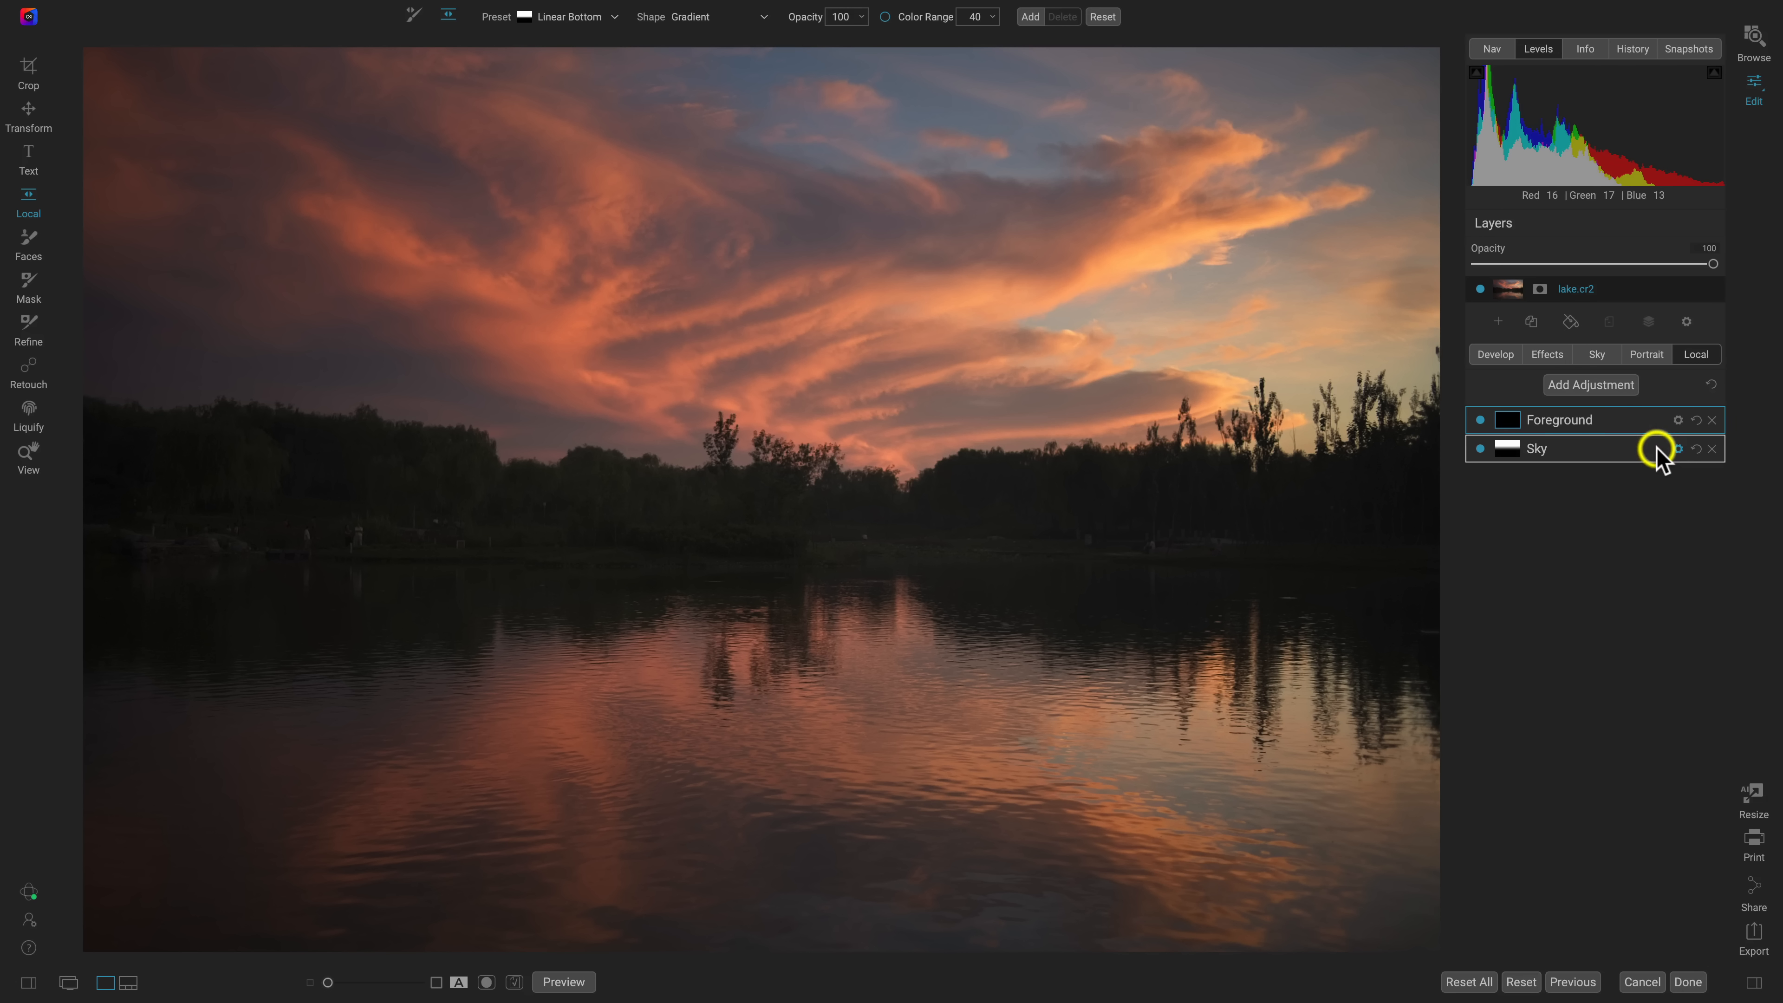
click(1656, 453)
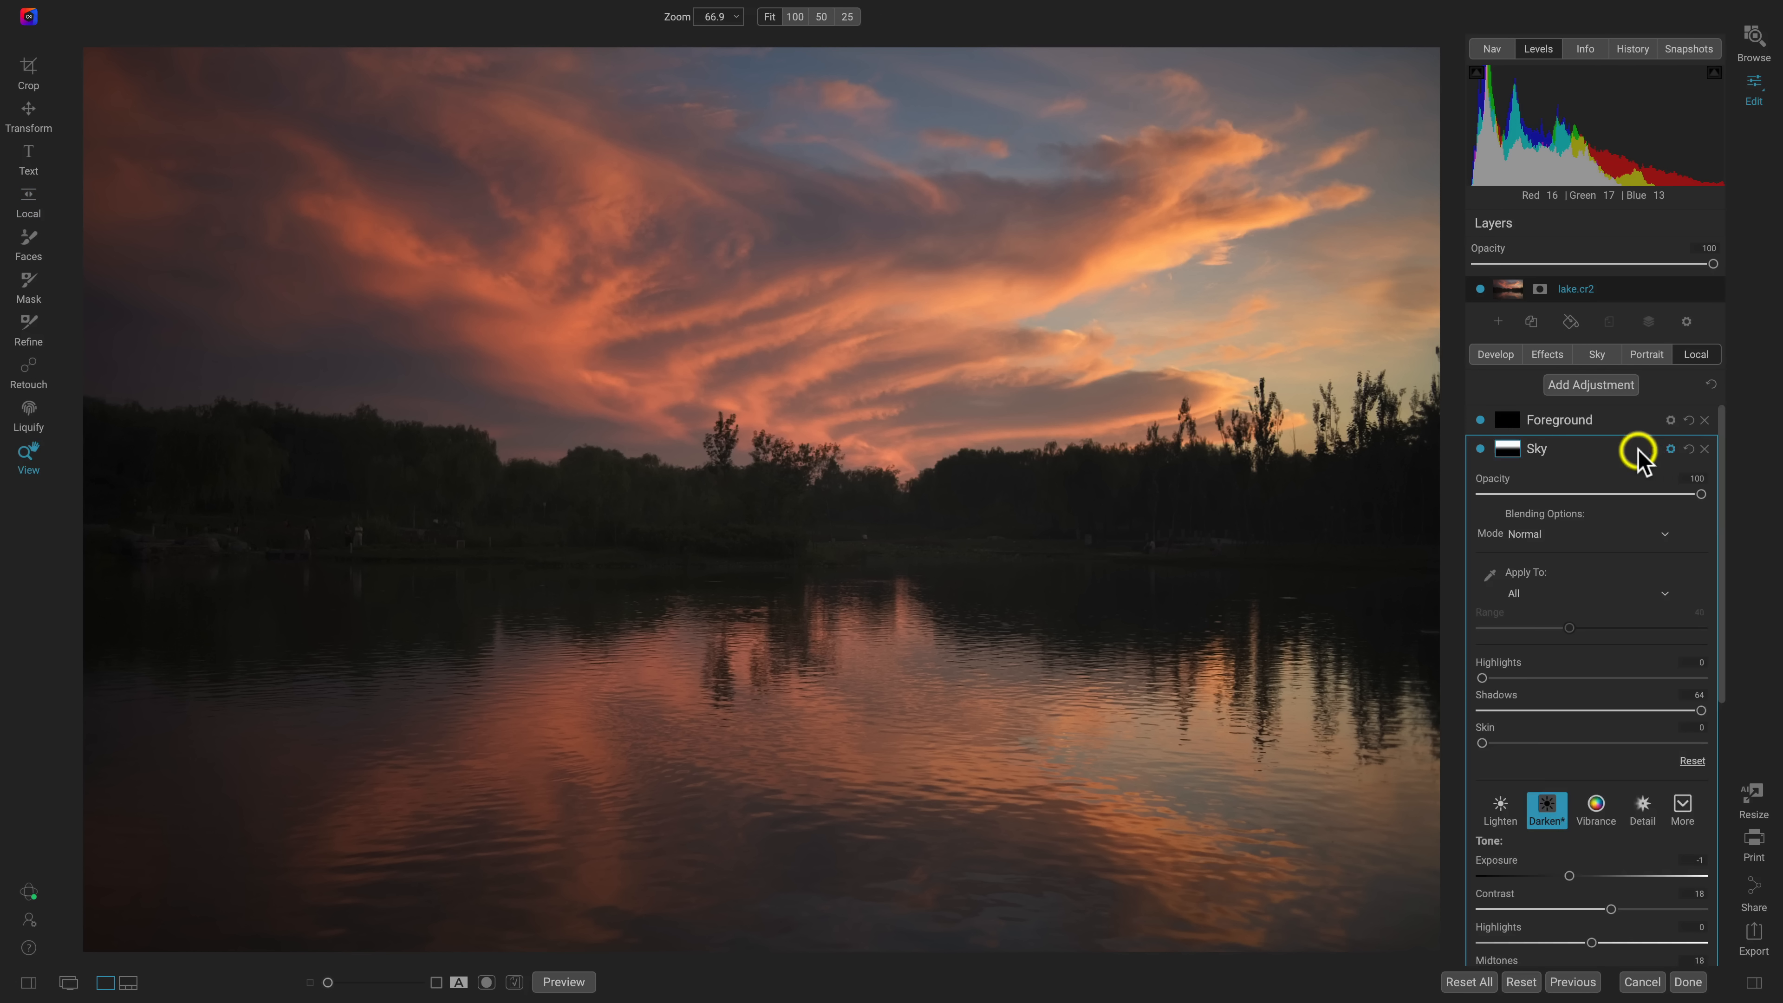
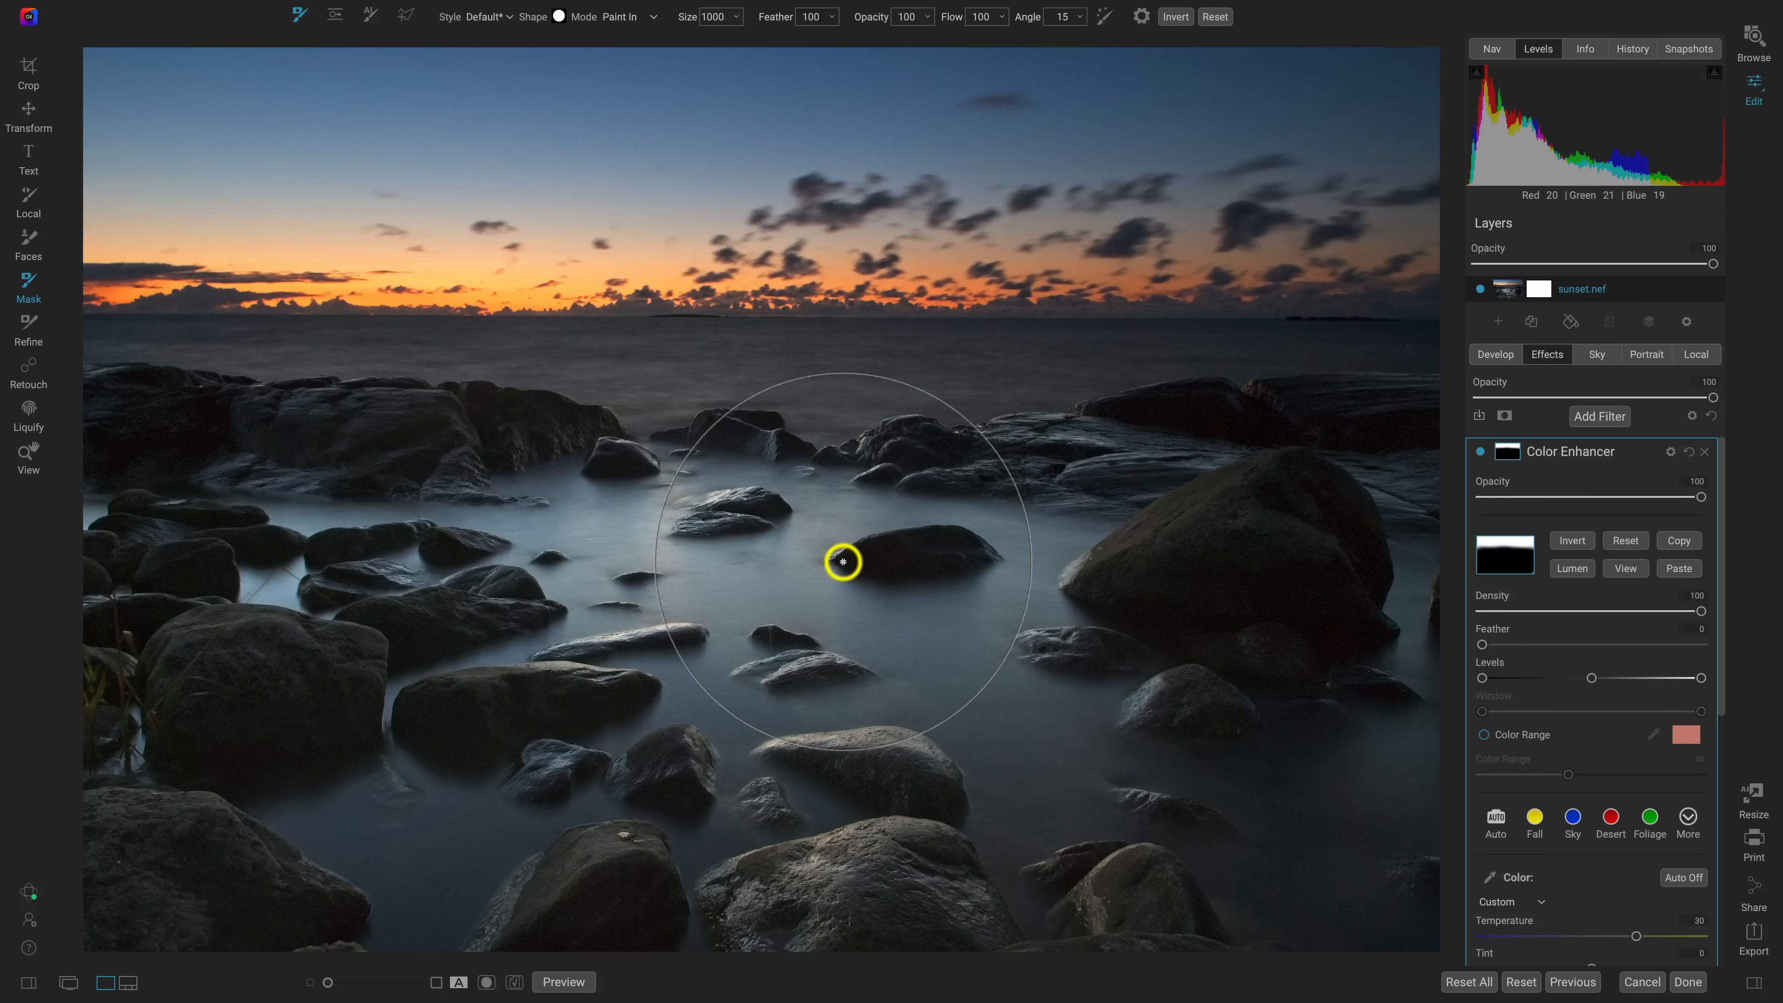
Step: Compare the edited rocky seashore photo with its unedited version using the View tool
key(z)
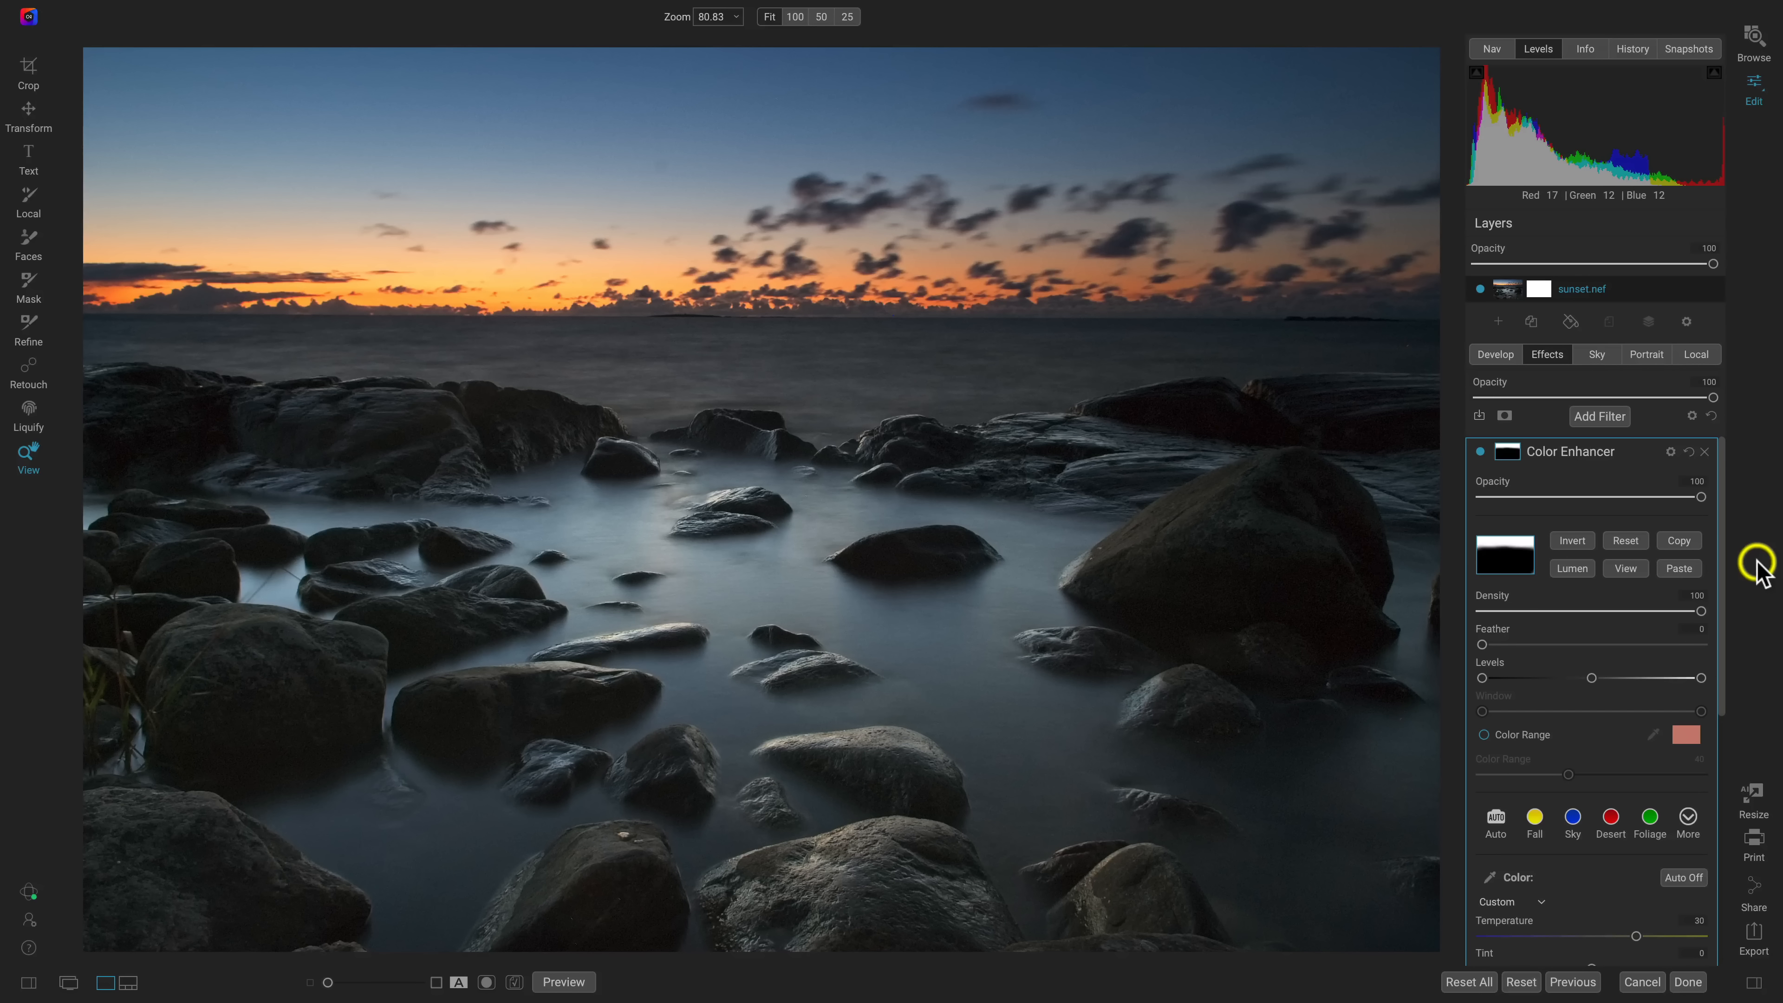
key(backslash)
key(backslash)
key(backslash)
key(backslash)
Step: Warm the foreground by setting the temperature of the lower Color Enhancer filter to 140
click(1648, 452)
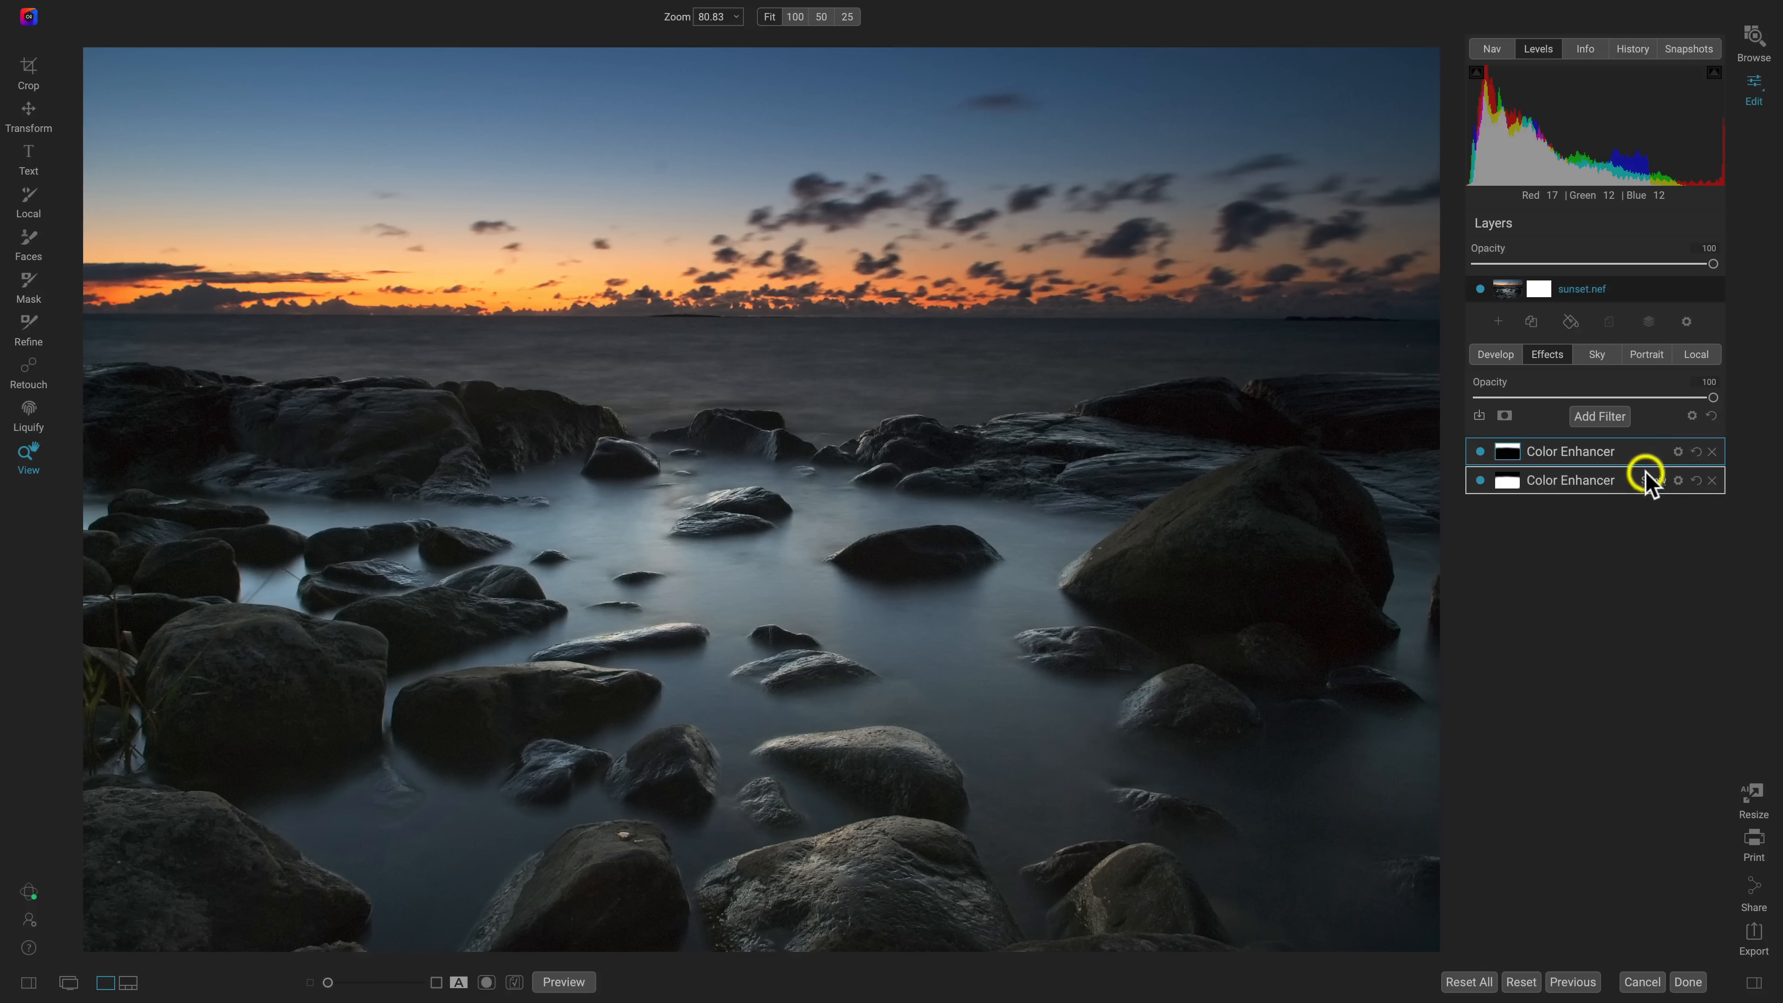
click(1645, 480)
scroll(1564, 701, down, 8)
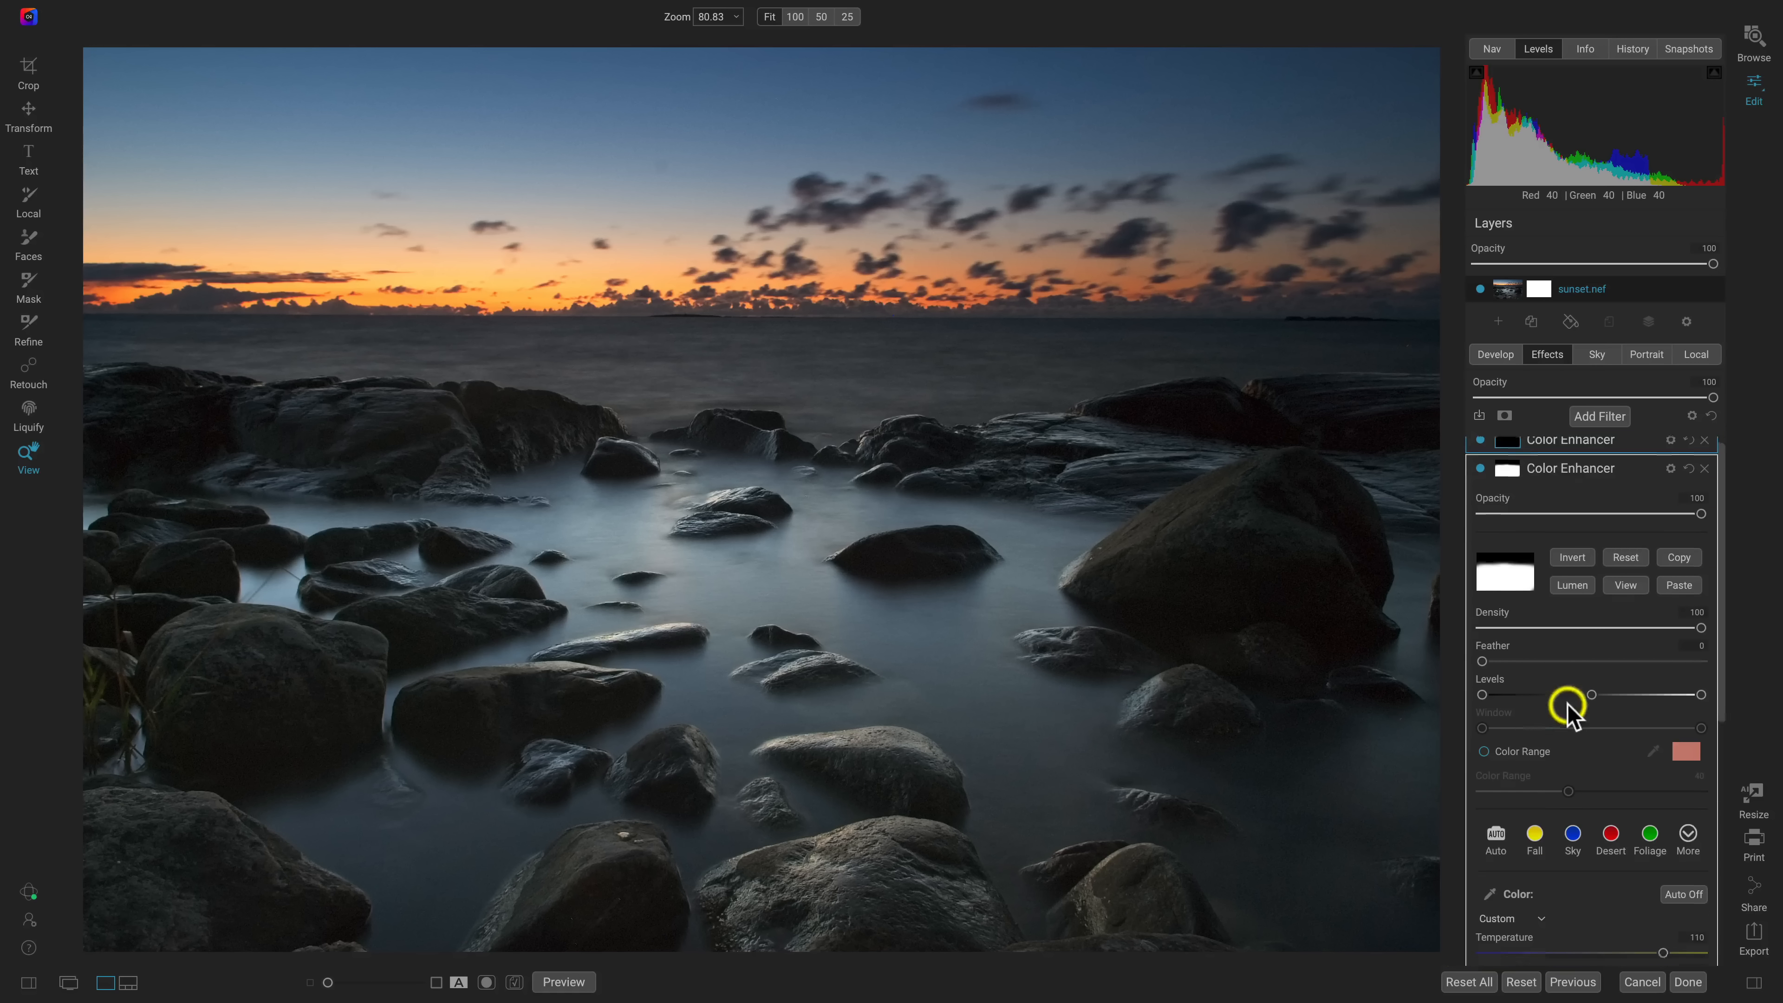
drag(1667, 504, 1672, 505)
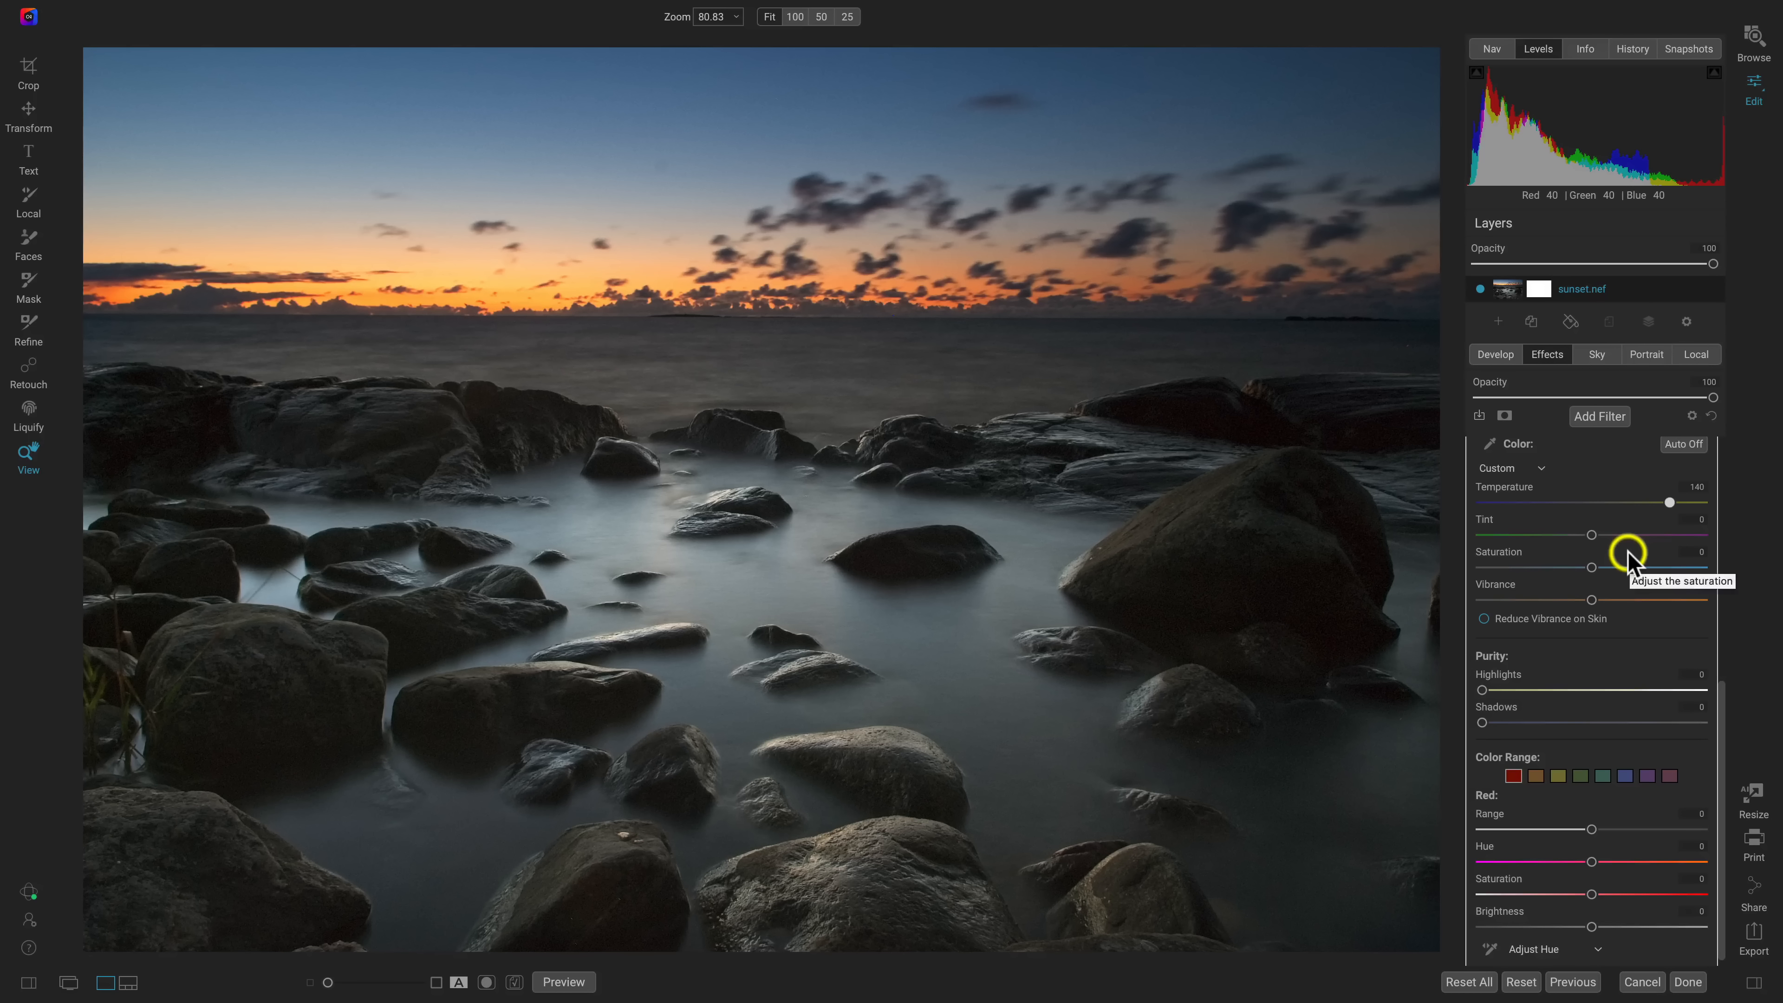
scroll(1677, 680, up, 3)
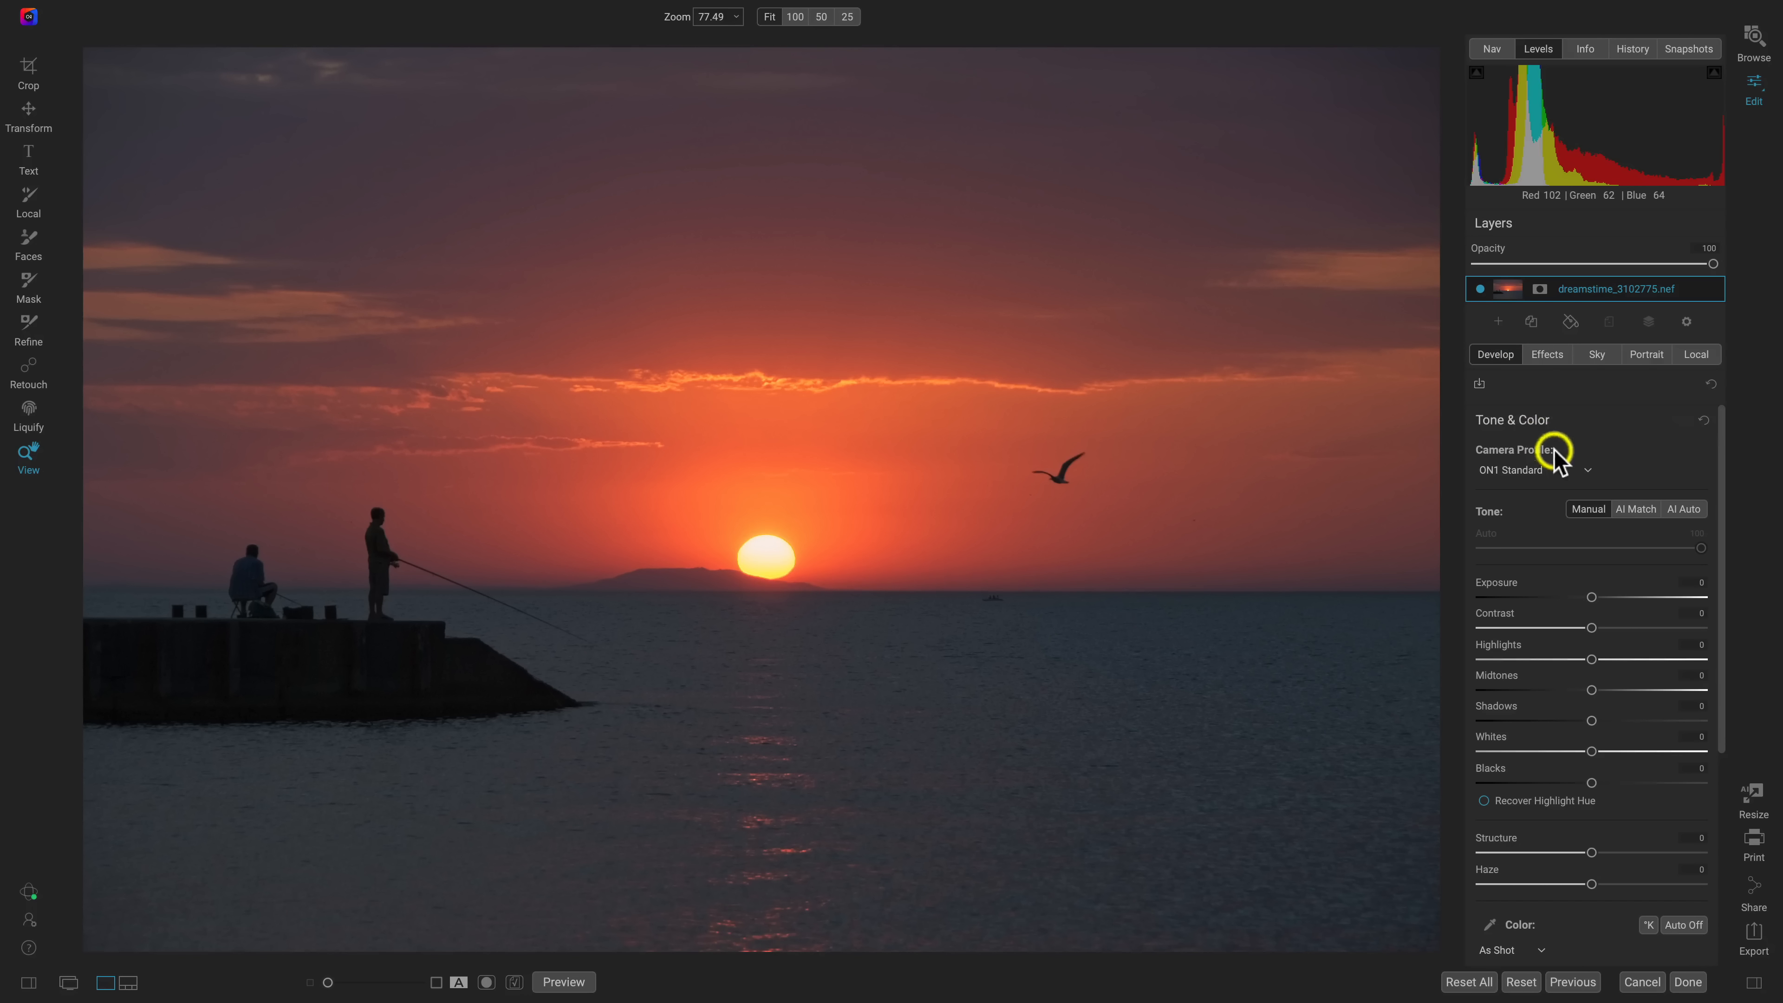
Step: Apply AI Auto tone to the sunset photo with the fishermen
click(1684, 510)
scroll(1674, 607, down, 3)
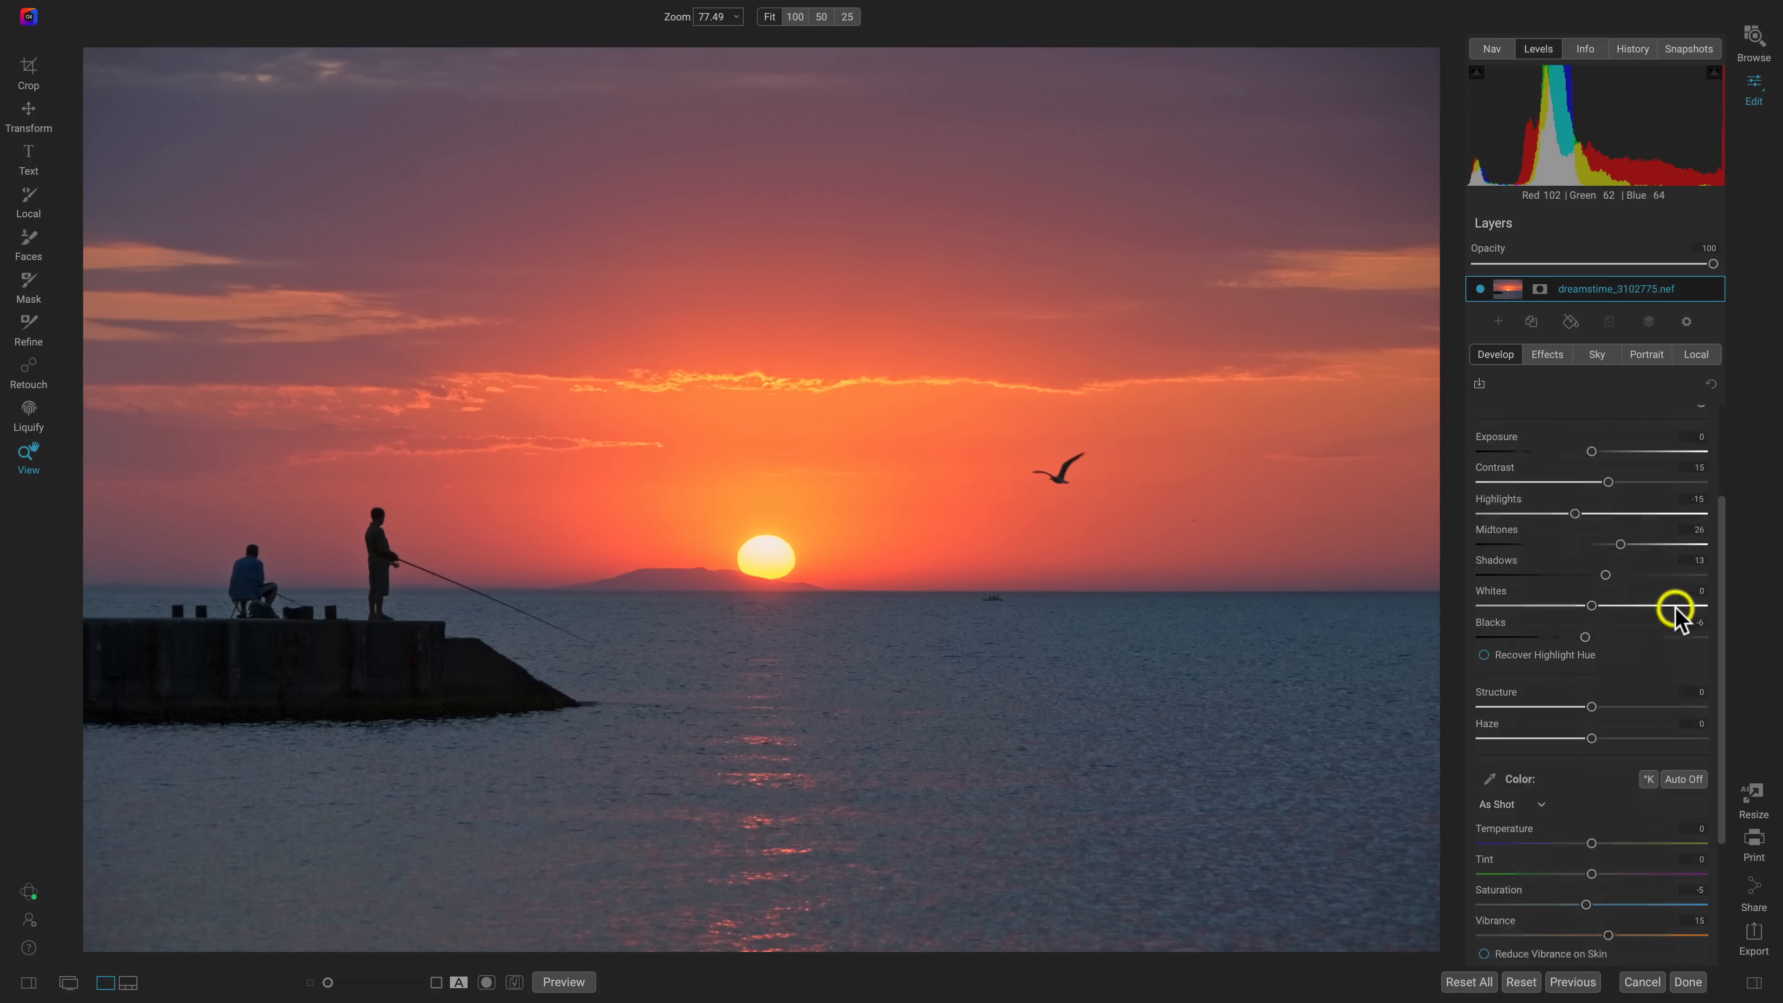
Step: Warm the sunset photo with the fishermen by setting its color temperature to 20
drag(1591, 809, 1623, 812)
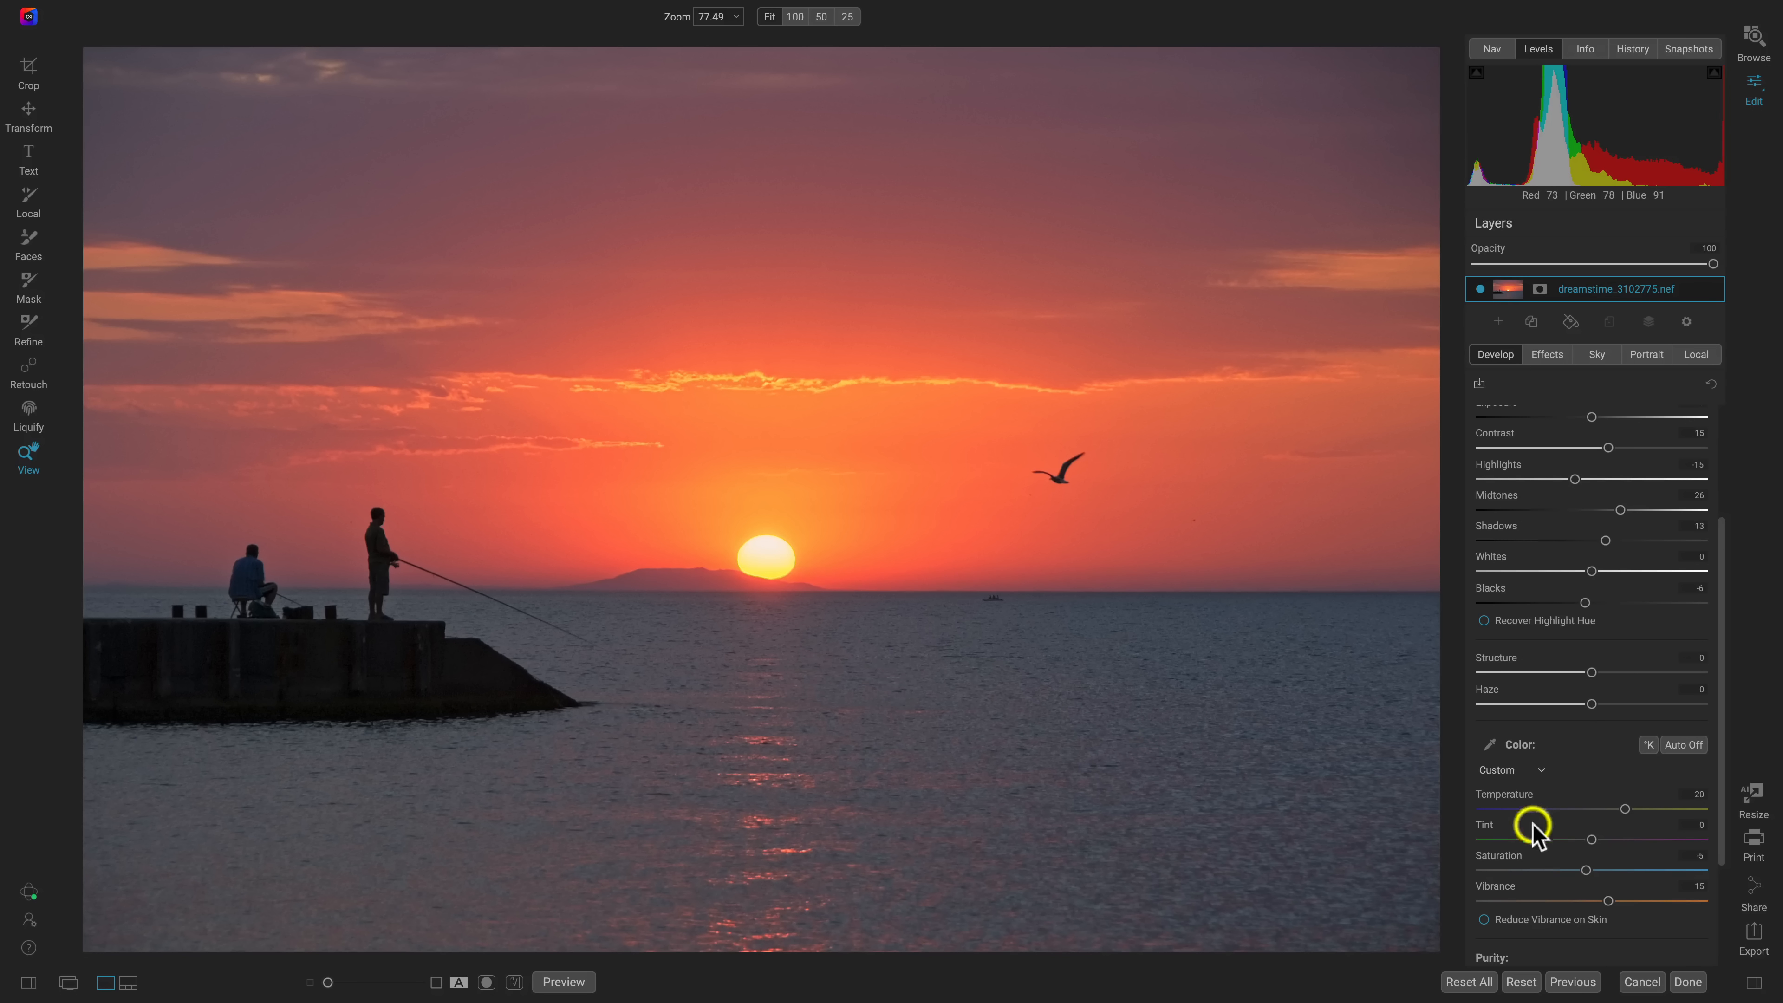
scroll(1596, 737, up, 3)
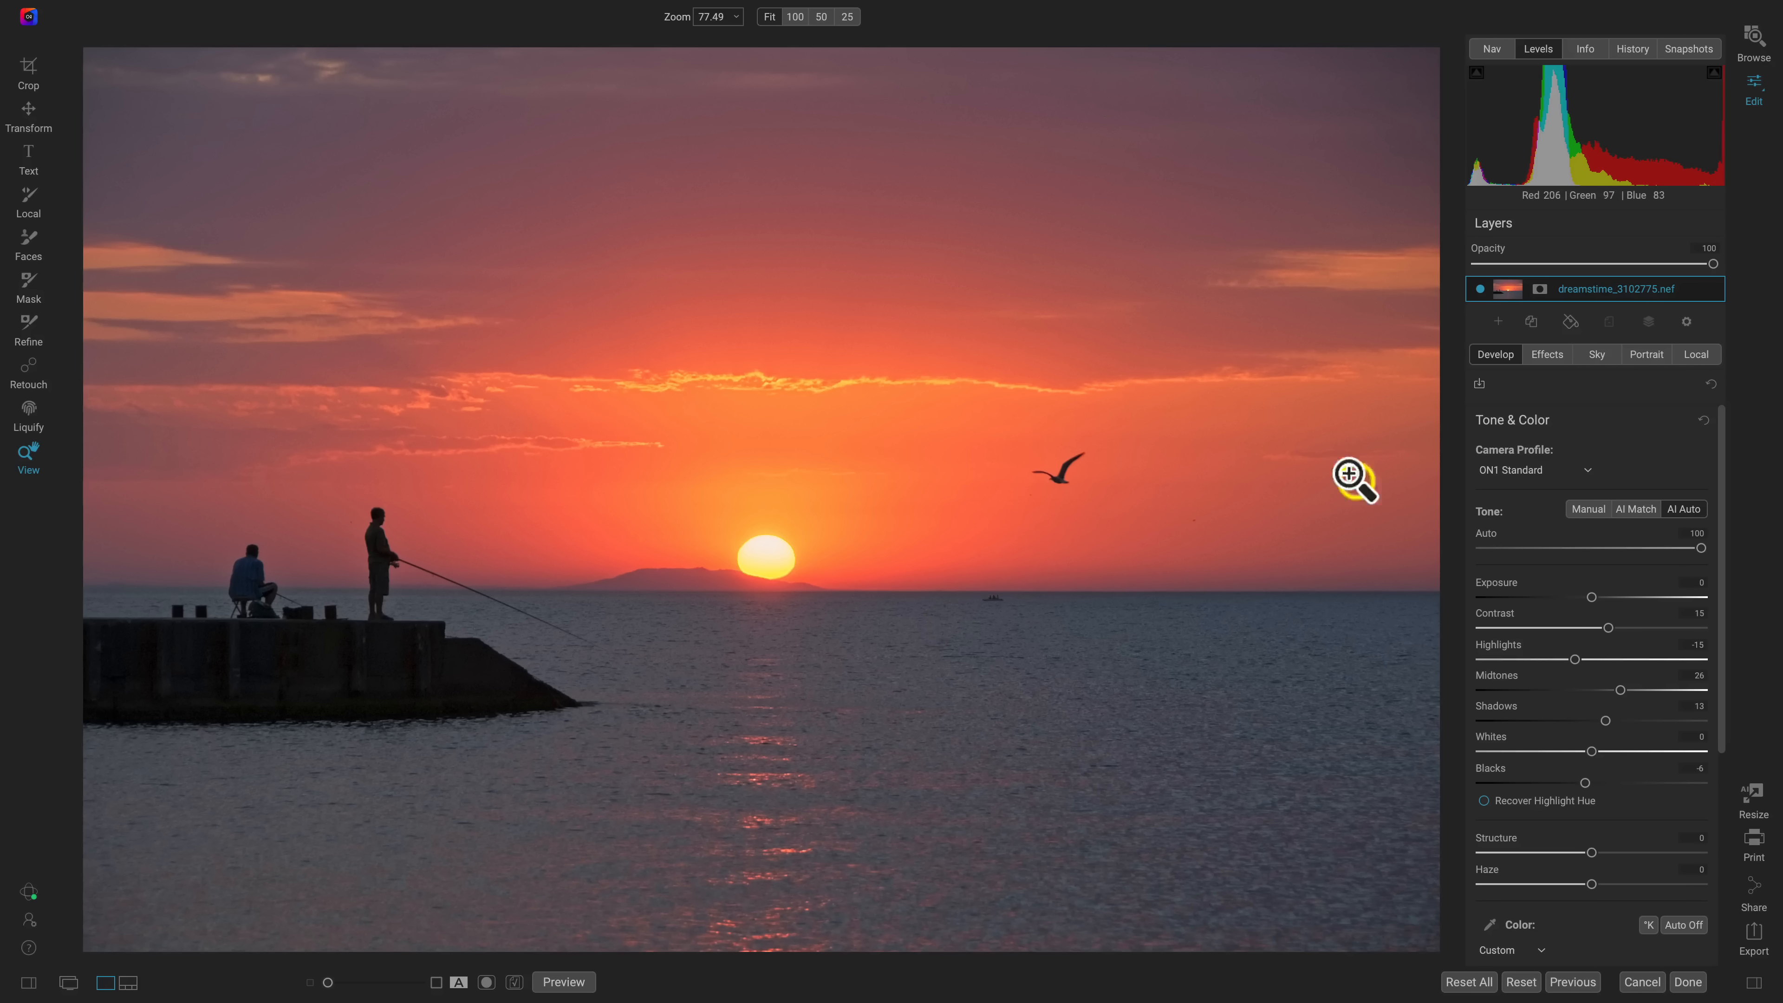
Step: Add a Dynamic Contrast filter to the photo and apply its Surreal style
click(1567, 354)
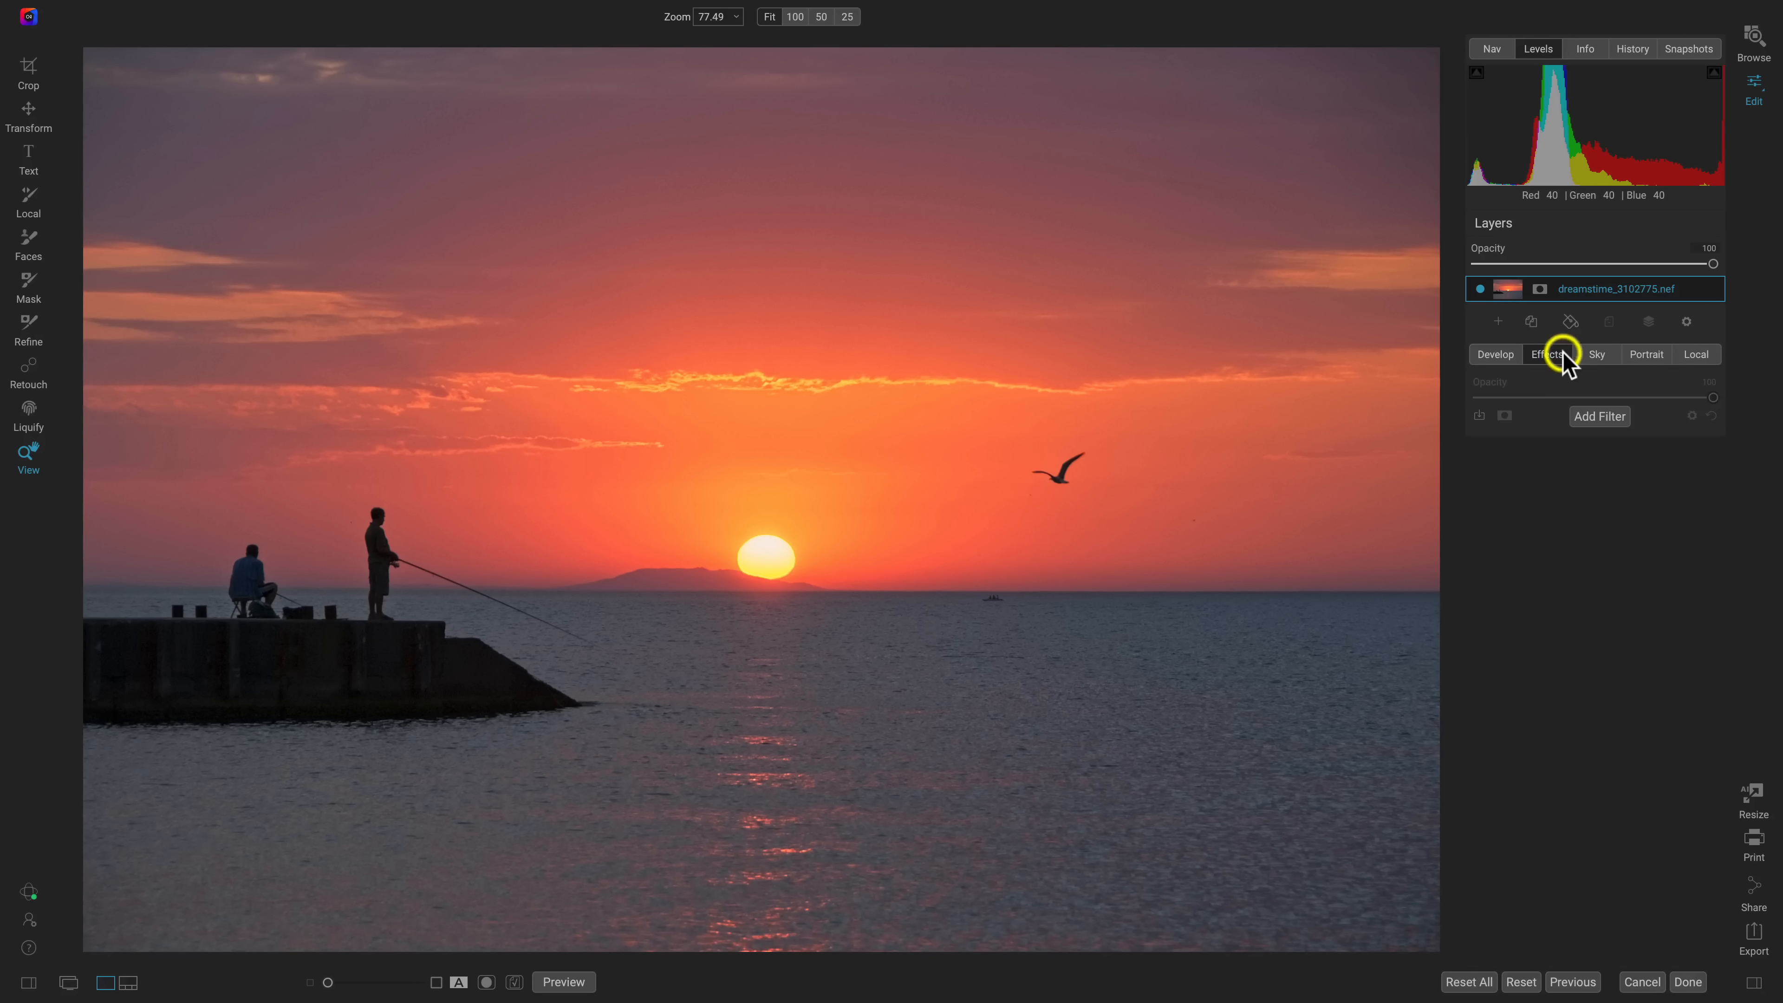
click(1600, 415)
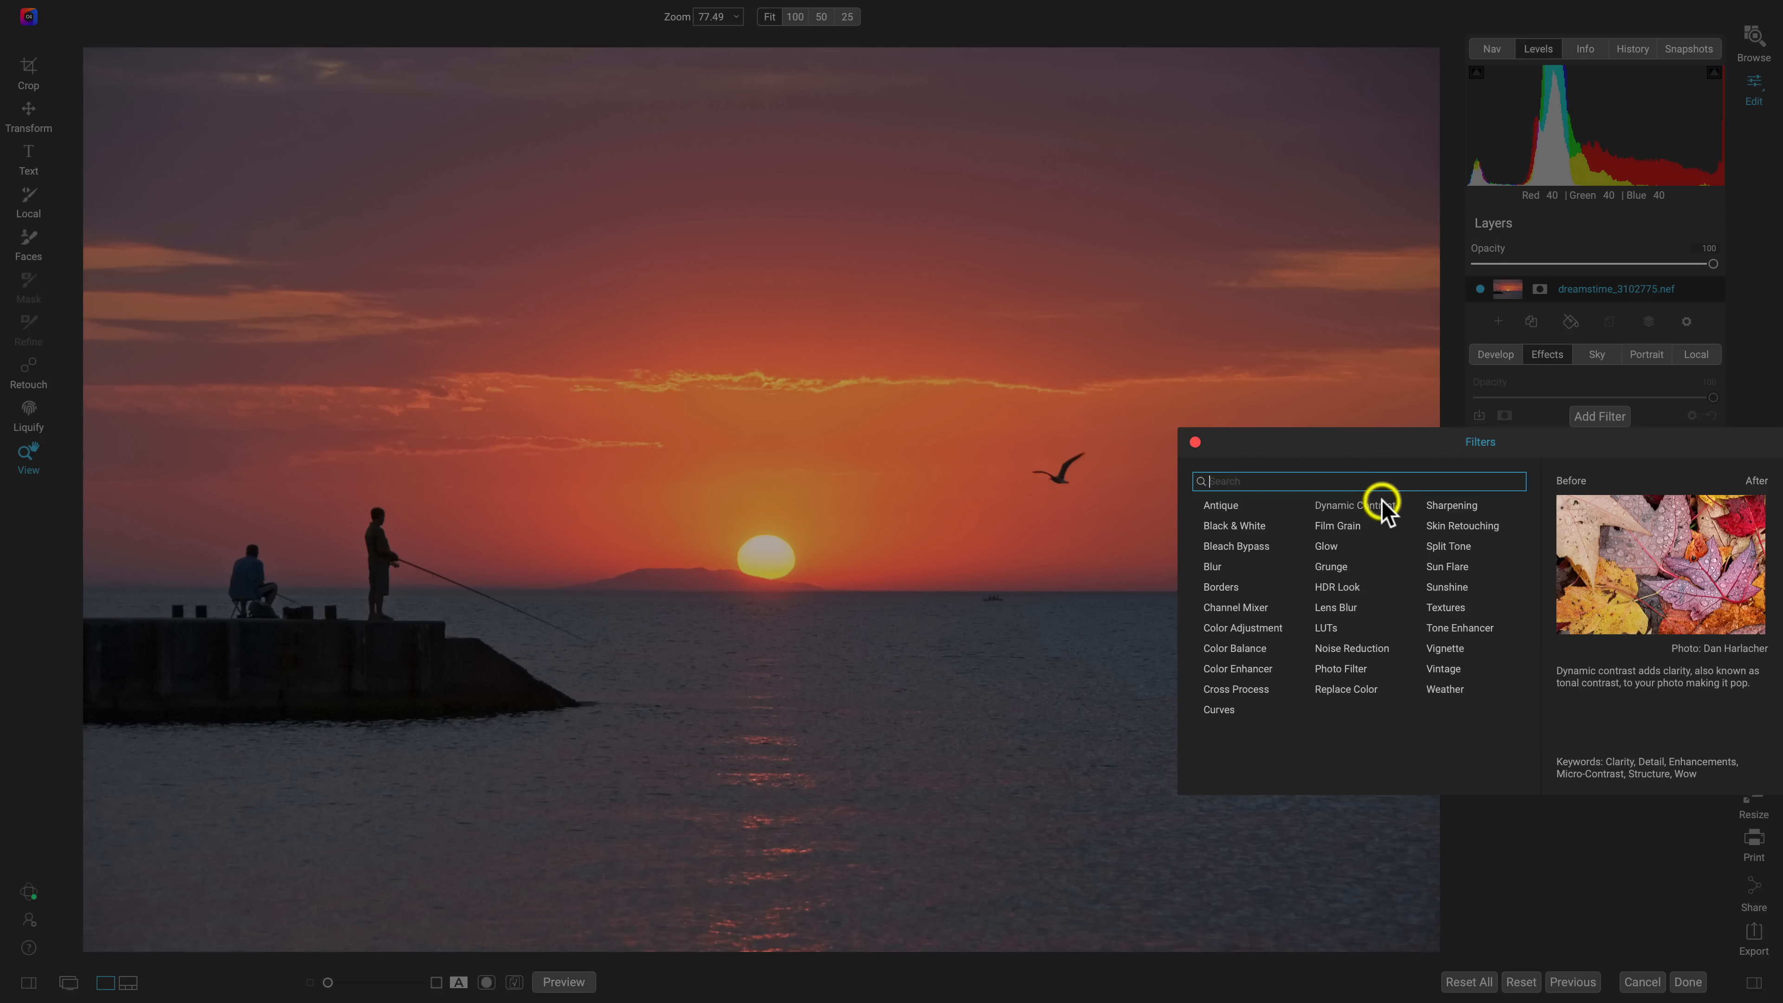
click(1380, 503)
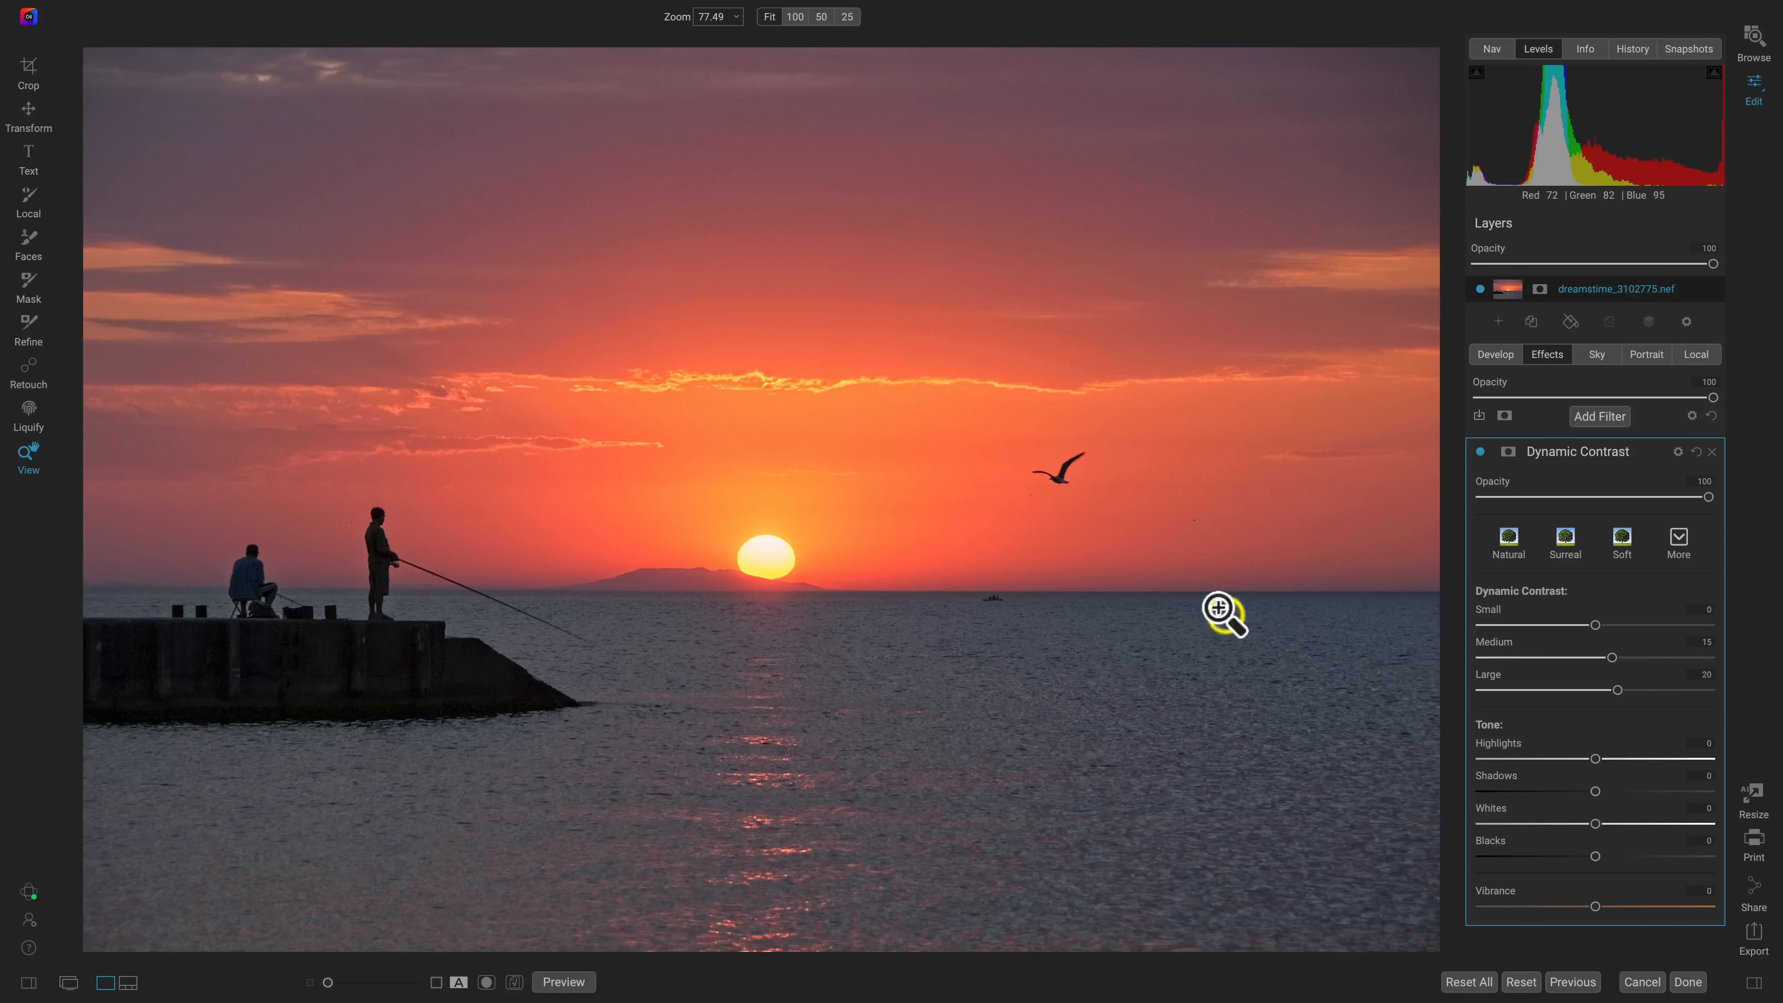
click(1566, 544)
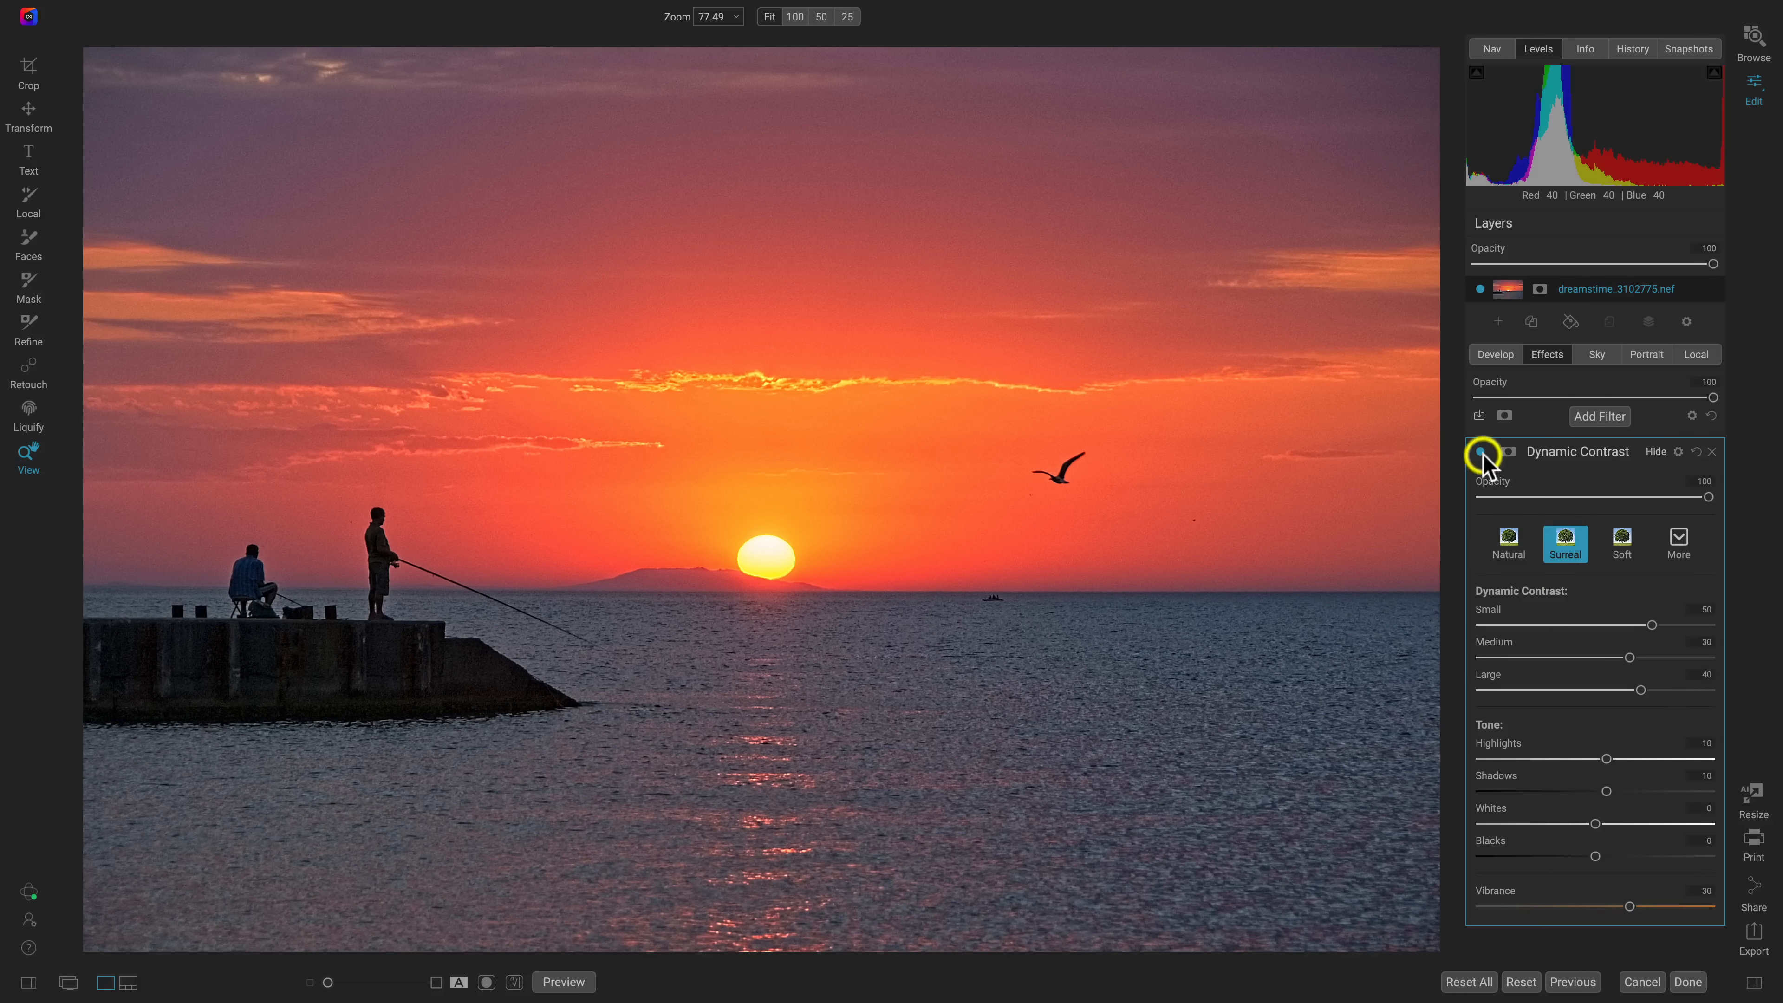
Step: Compare the photo with and without the Dynamic Contrast filter, keeping the filter enabled at opacity 100
click(1480, 451)
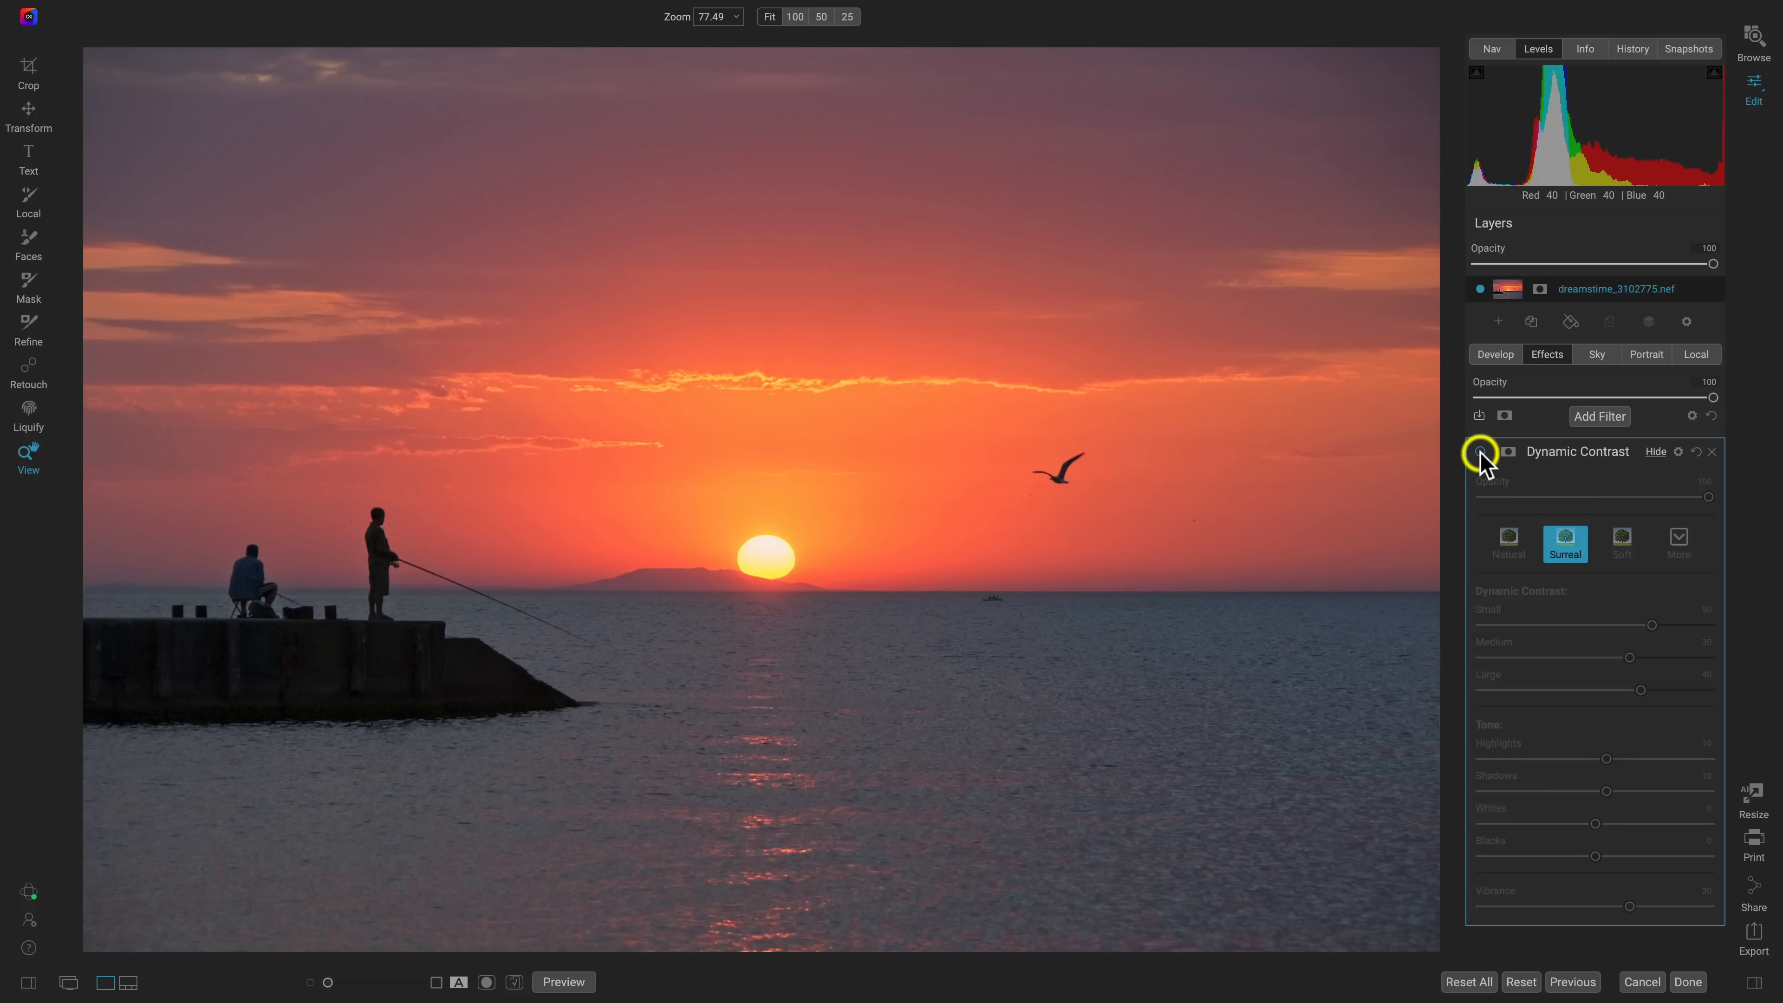
click(1480, 451)
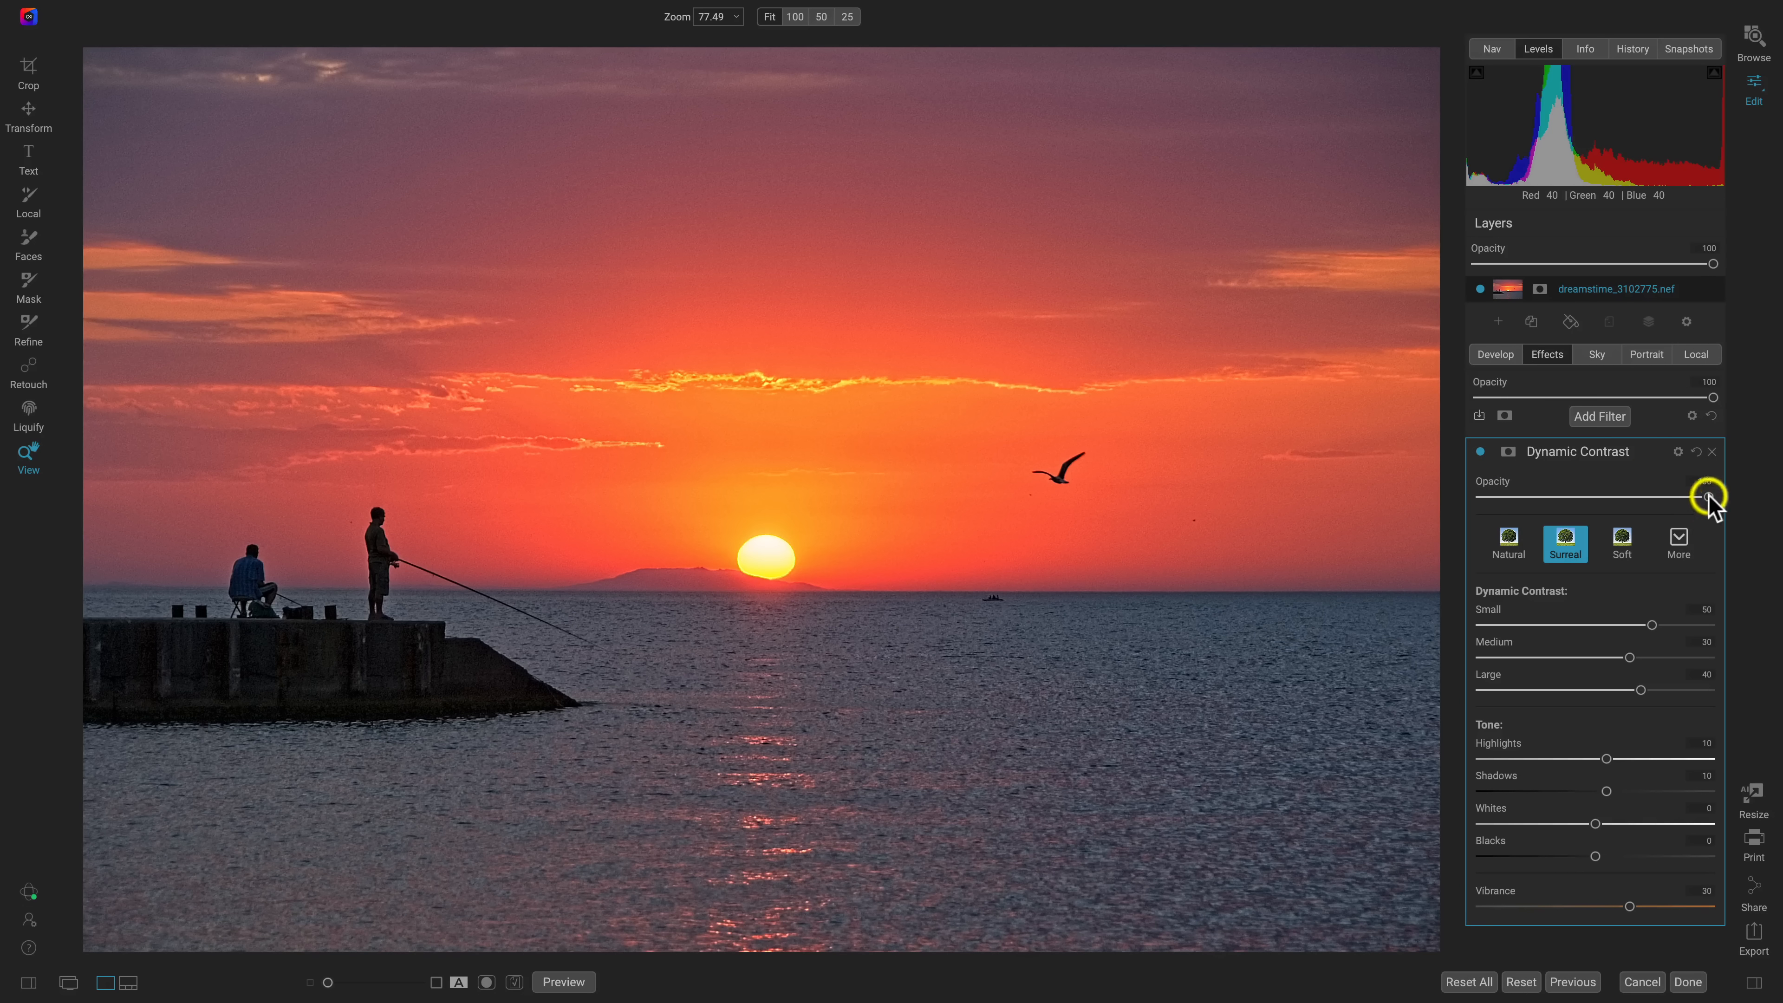
mouse_move(1708, 496)
mouse_down()
mouse_move(1569, 488)
mouse_move(1723, 498)
mouse_up()
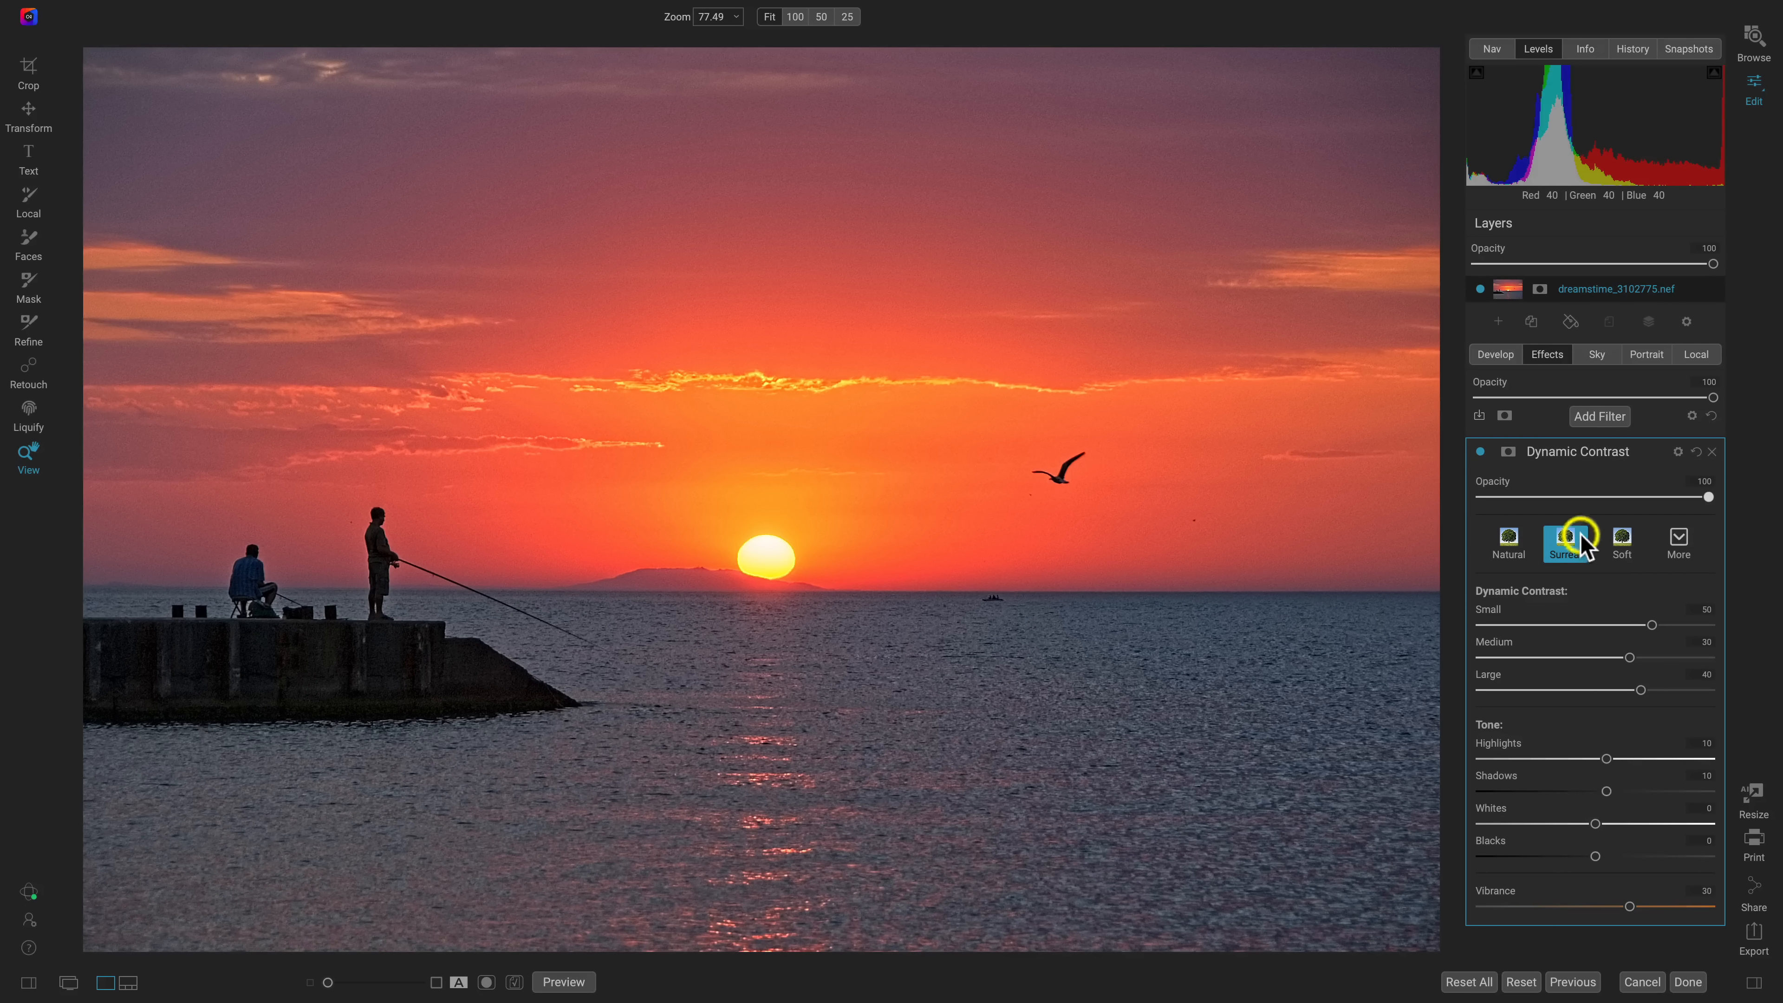
click(1480, 452)
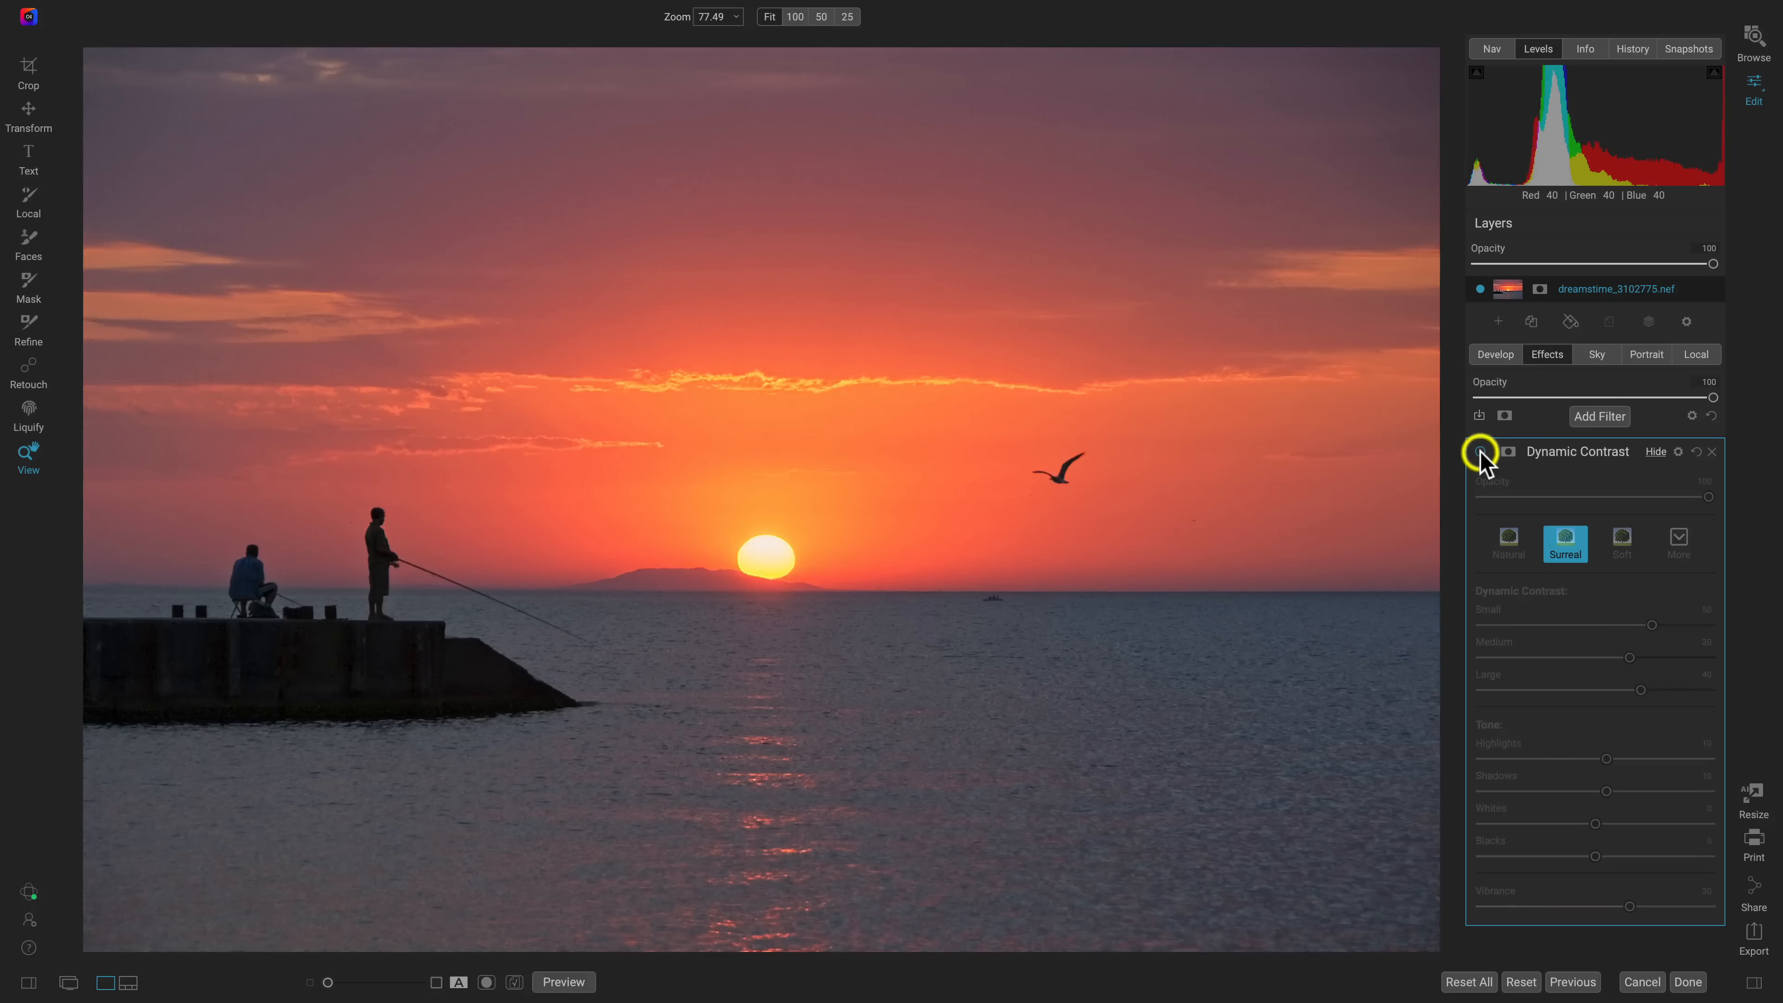
click(1480, 452)
click(1480, 451)
click(1480, 451)
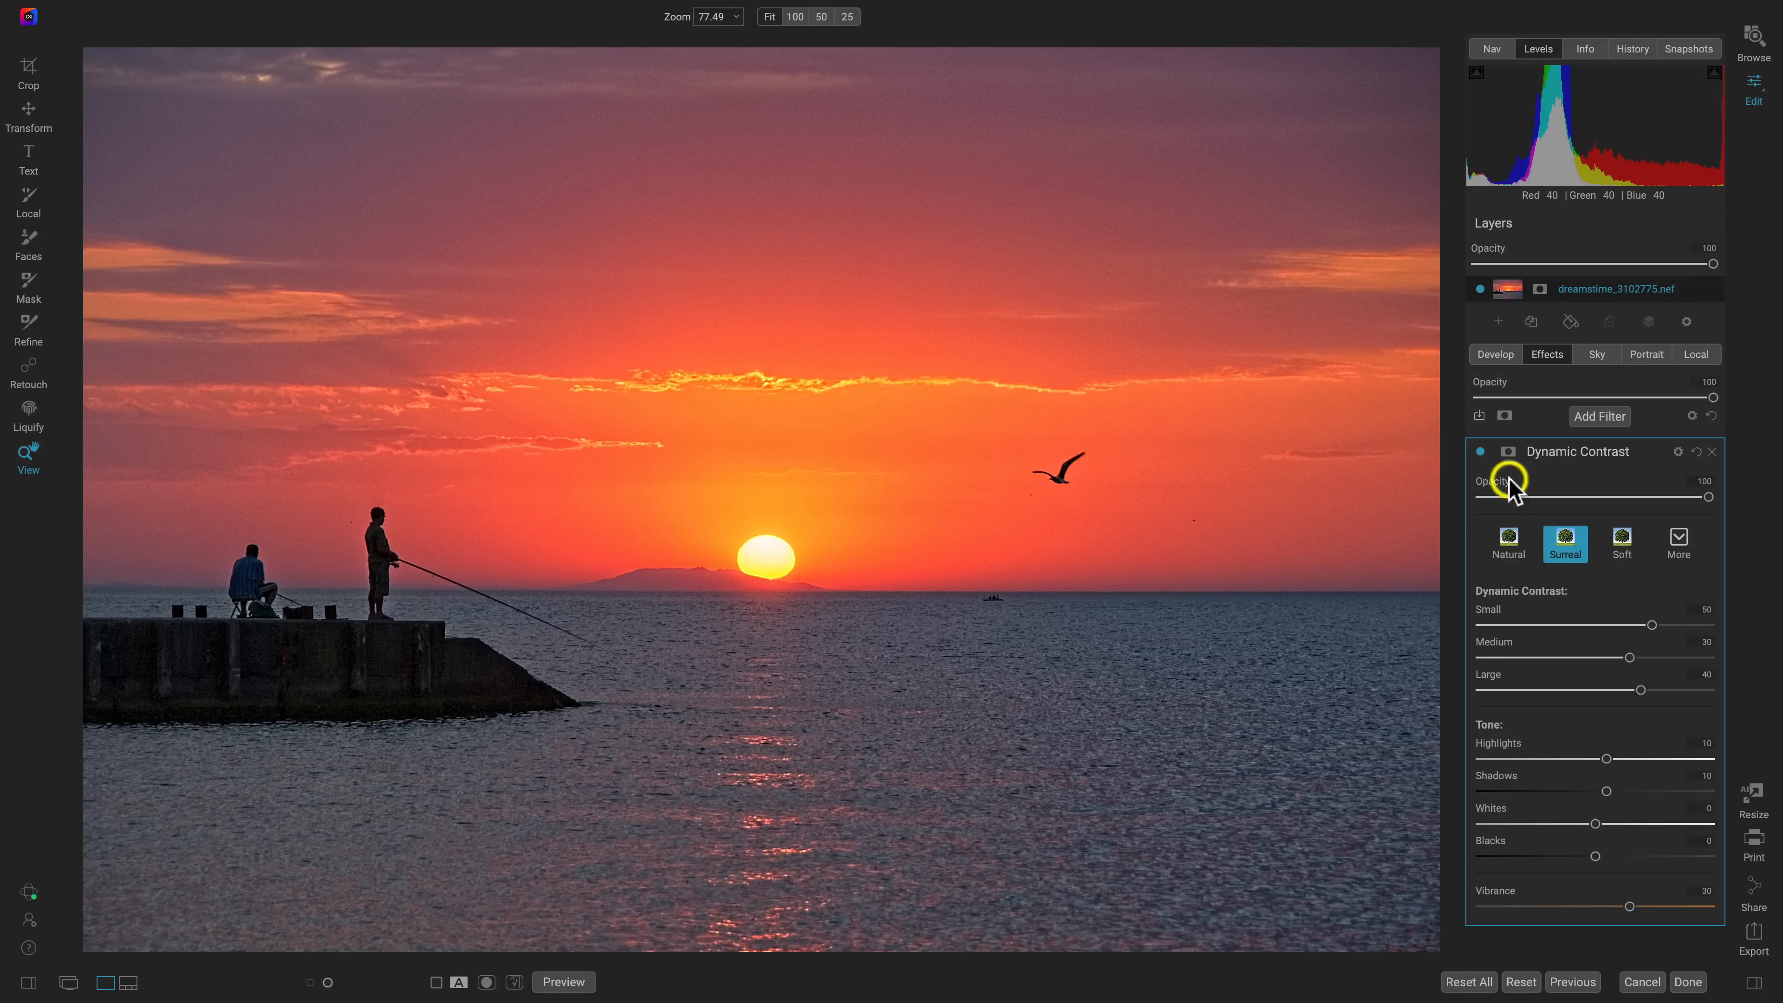
Step: Create a luminosity mask on the Dynamic Contrast filter and display the mask in grayscale
click(1507, 452)
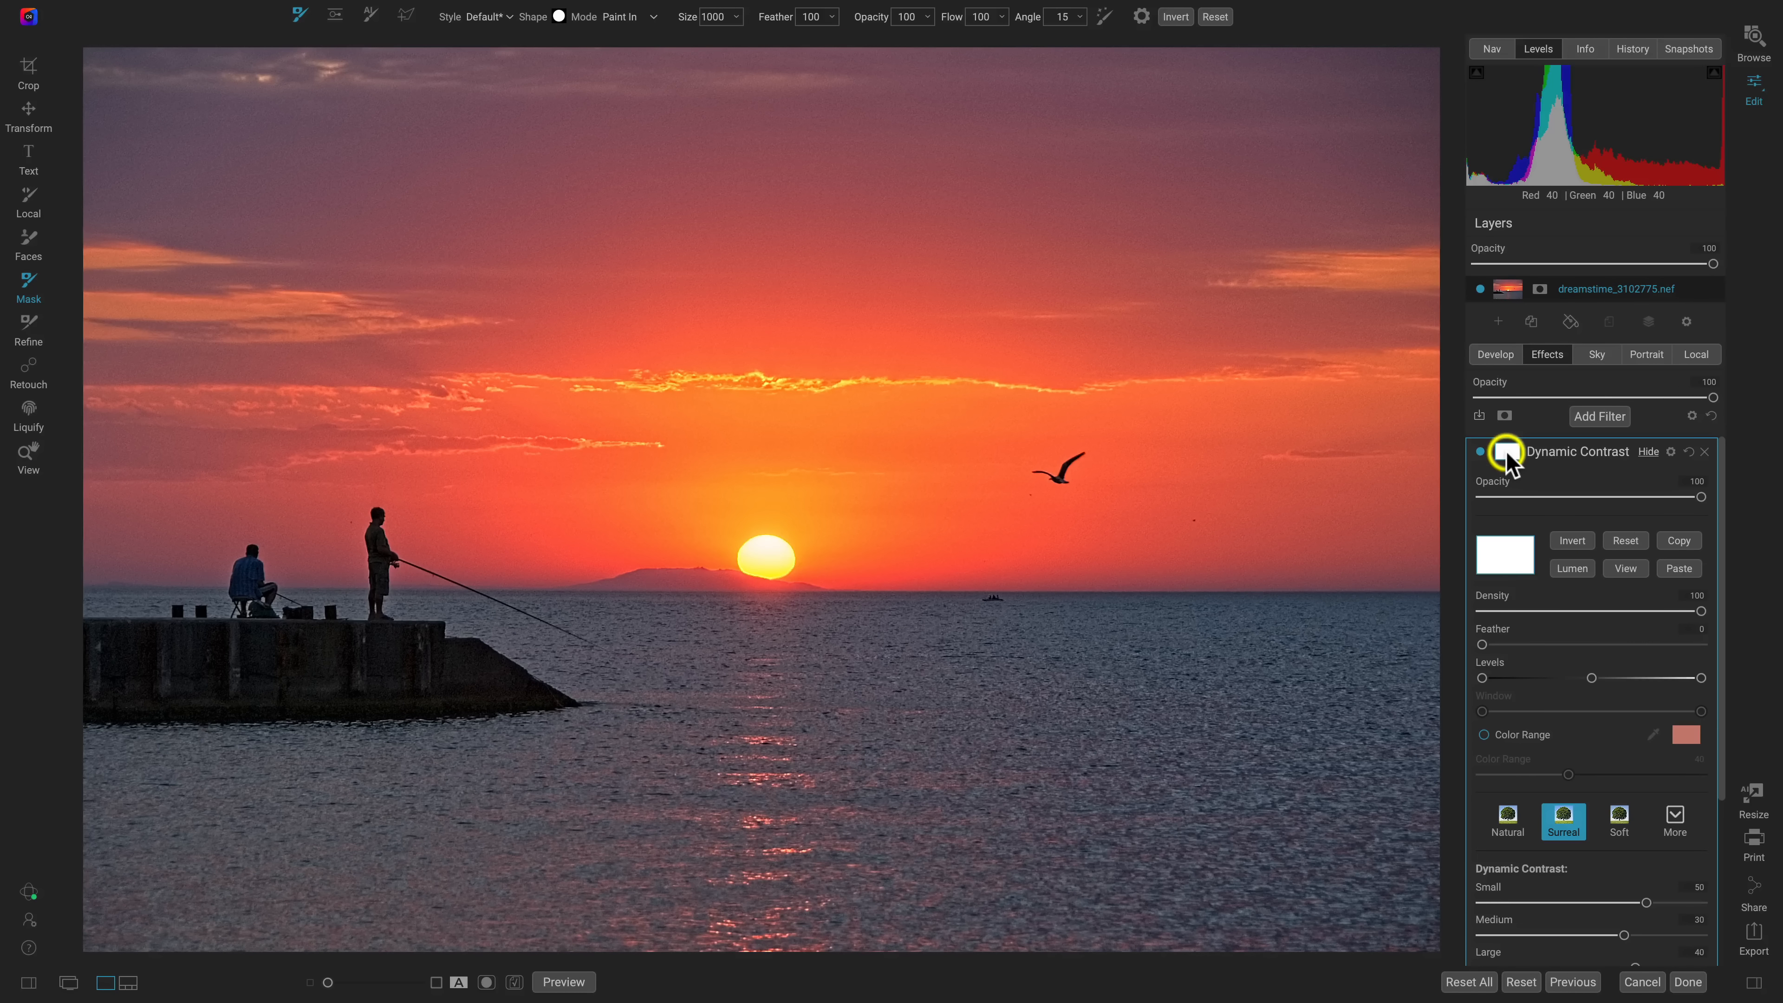
click(1579, 570)
click(1623, 574)
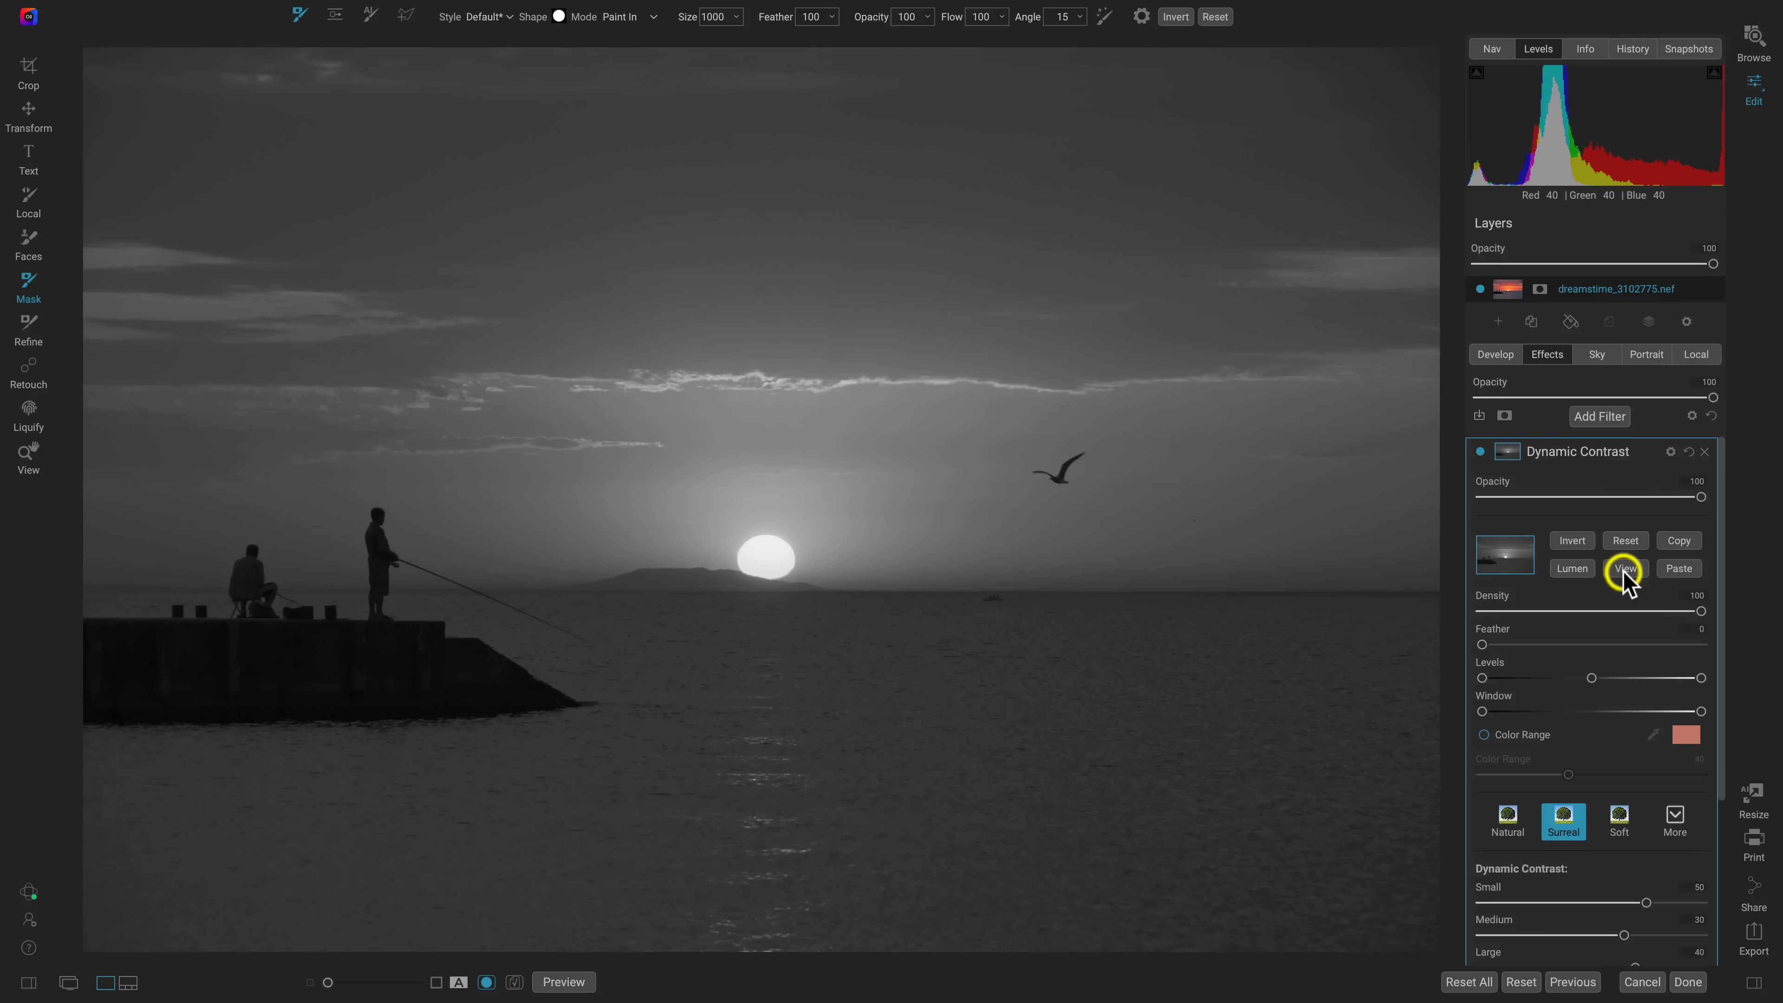
key(z)
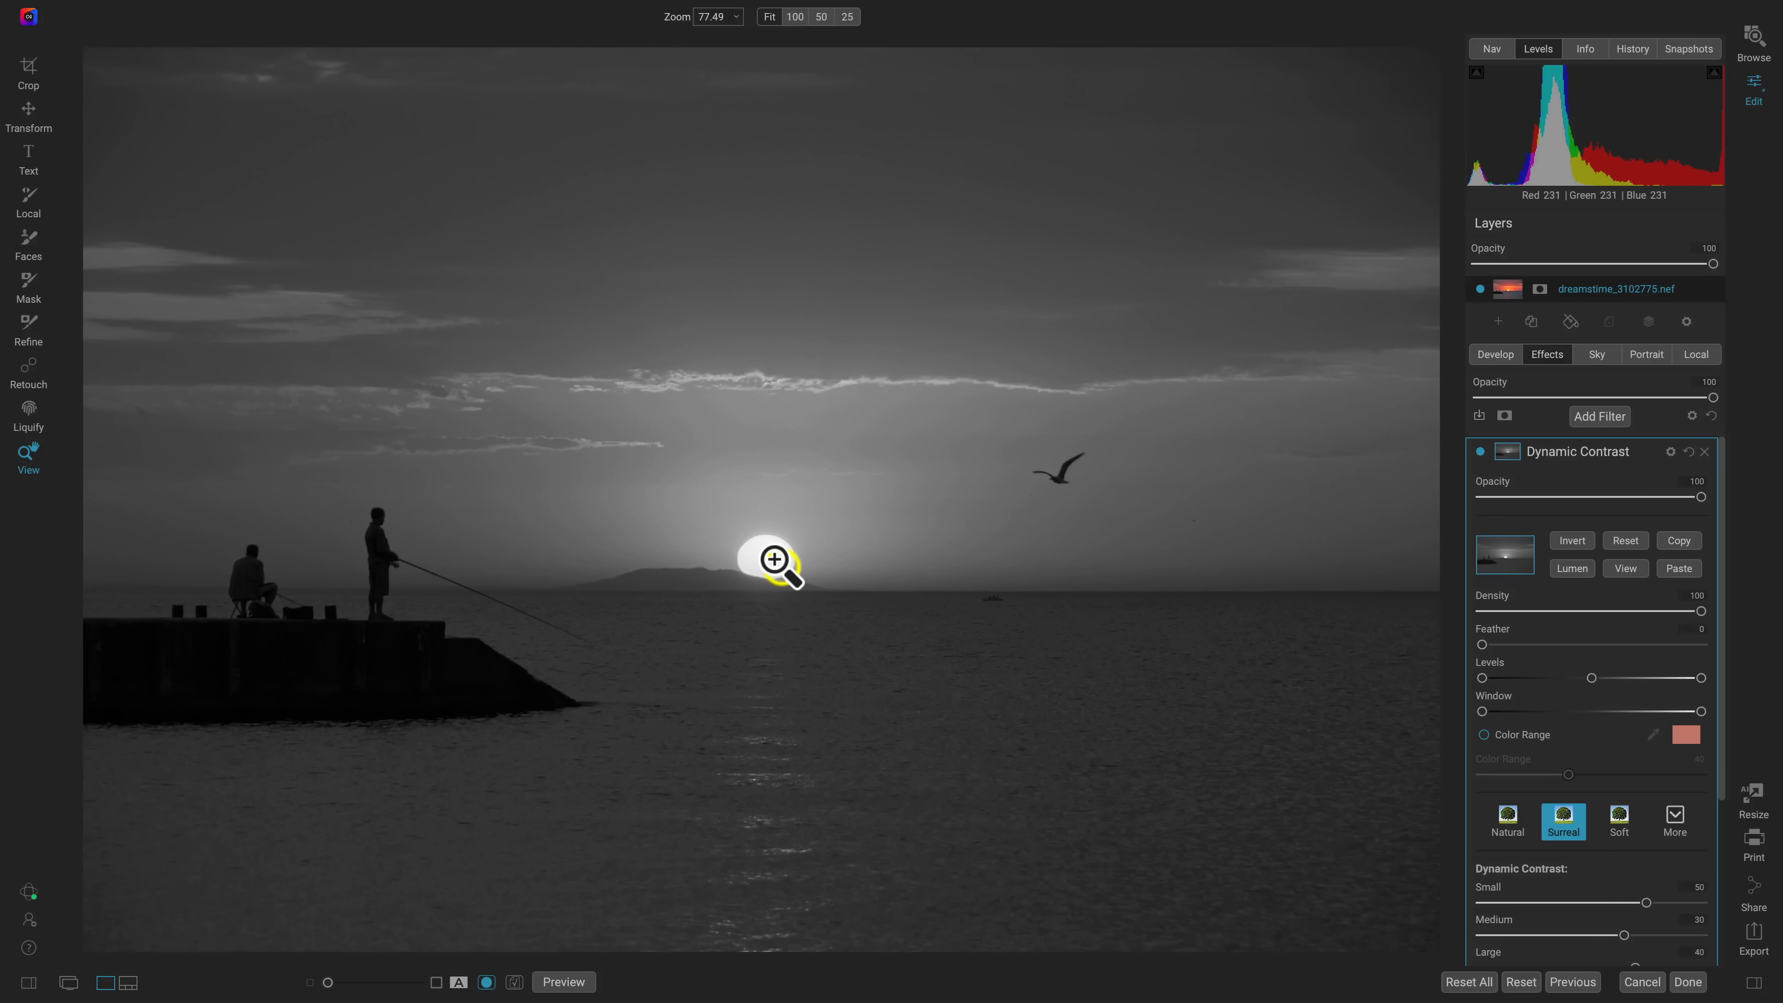
Step: Invert the luminosity mask, tighten its levels until mainly the pier and fishermen are white, and return to the photo view
click(1573, 541)
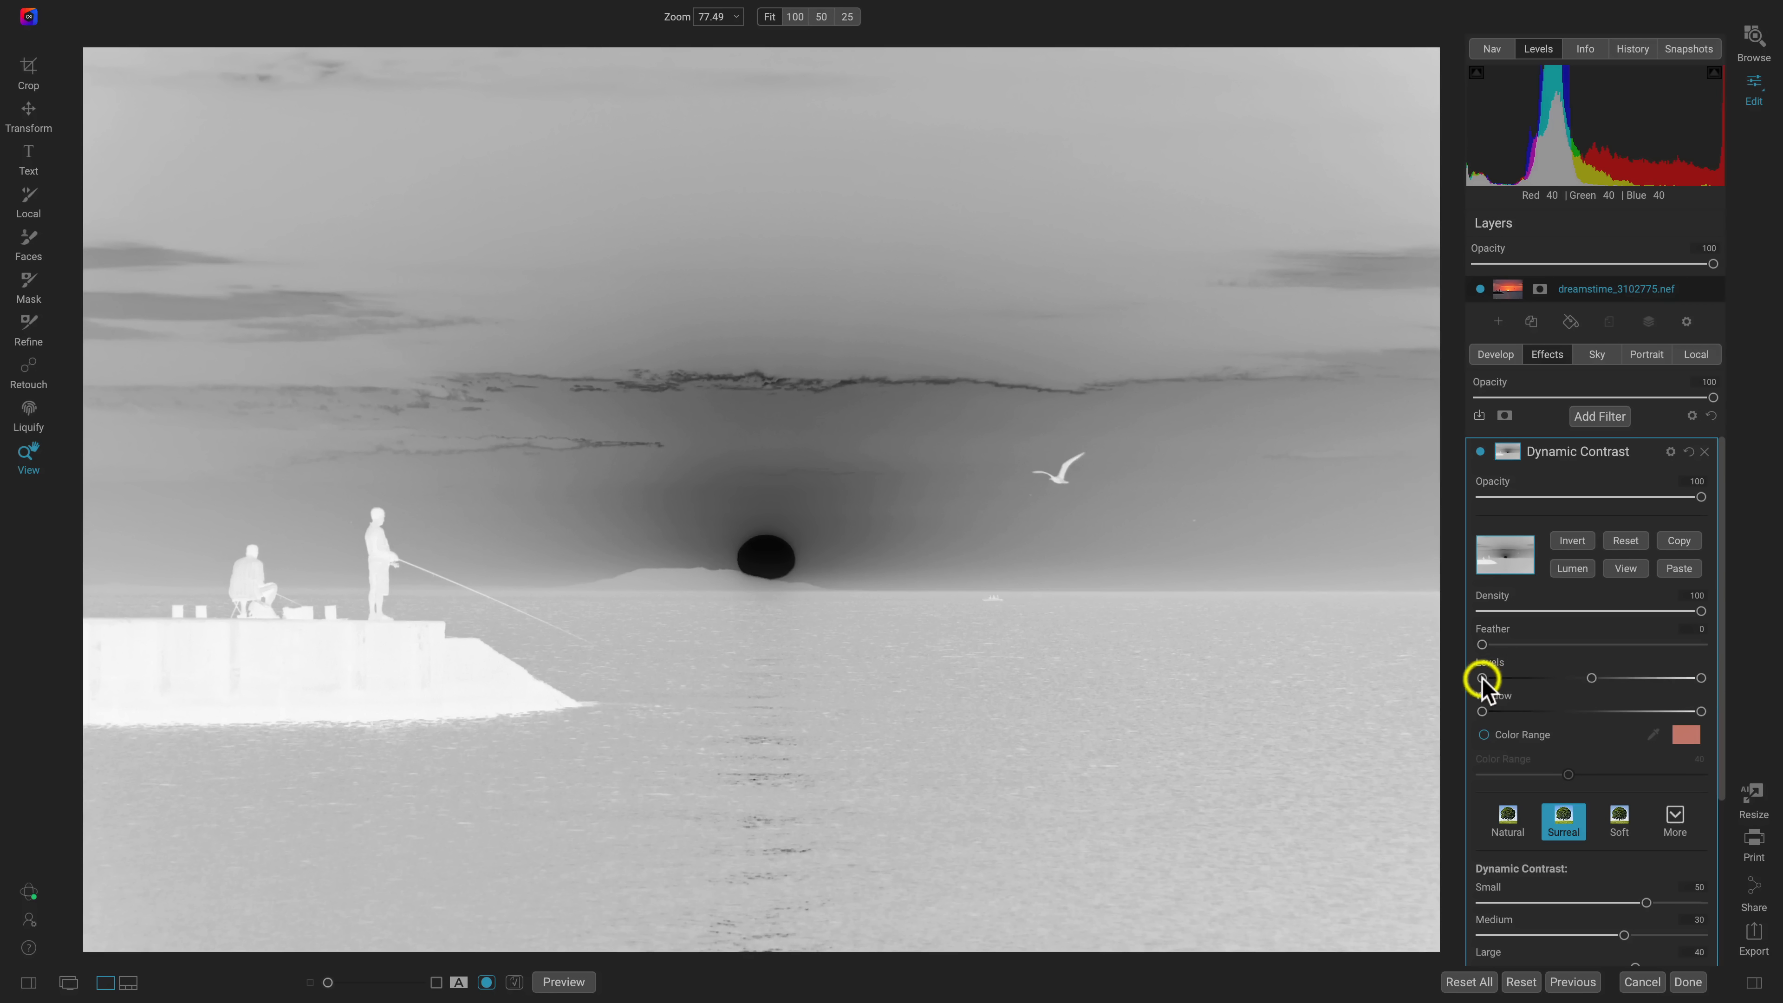
mouse_move(1482, 679)
mouse_down()
mouse_move(1574, 679)
mouse_move(1482, 678)
mouse_move(1497, 679)
mouse_up()
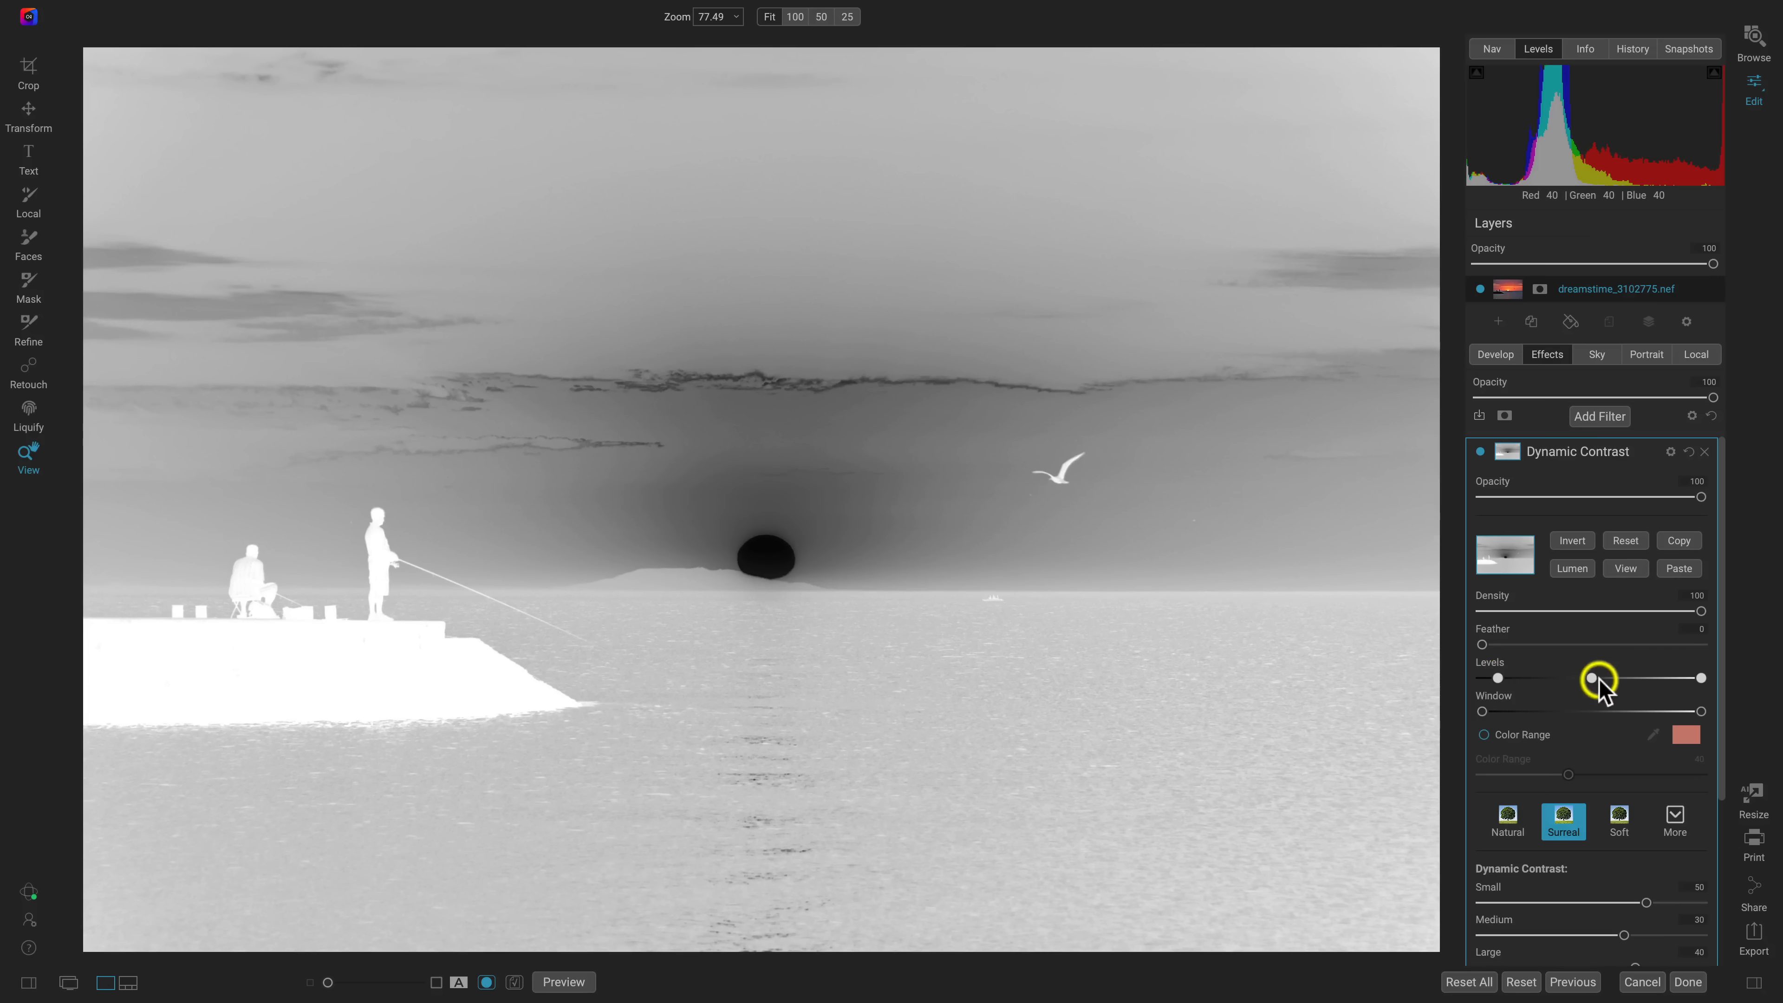
drag(1591, 678, 1498, 678)
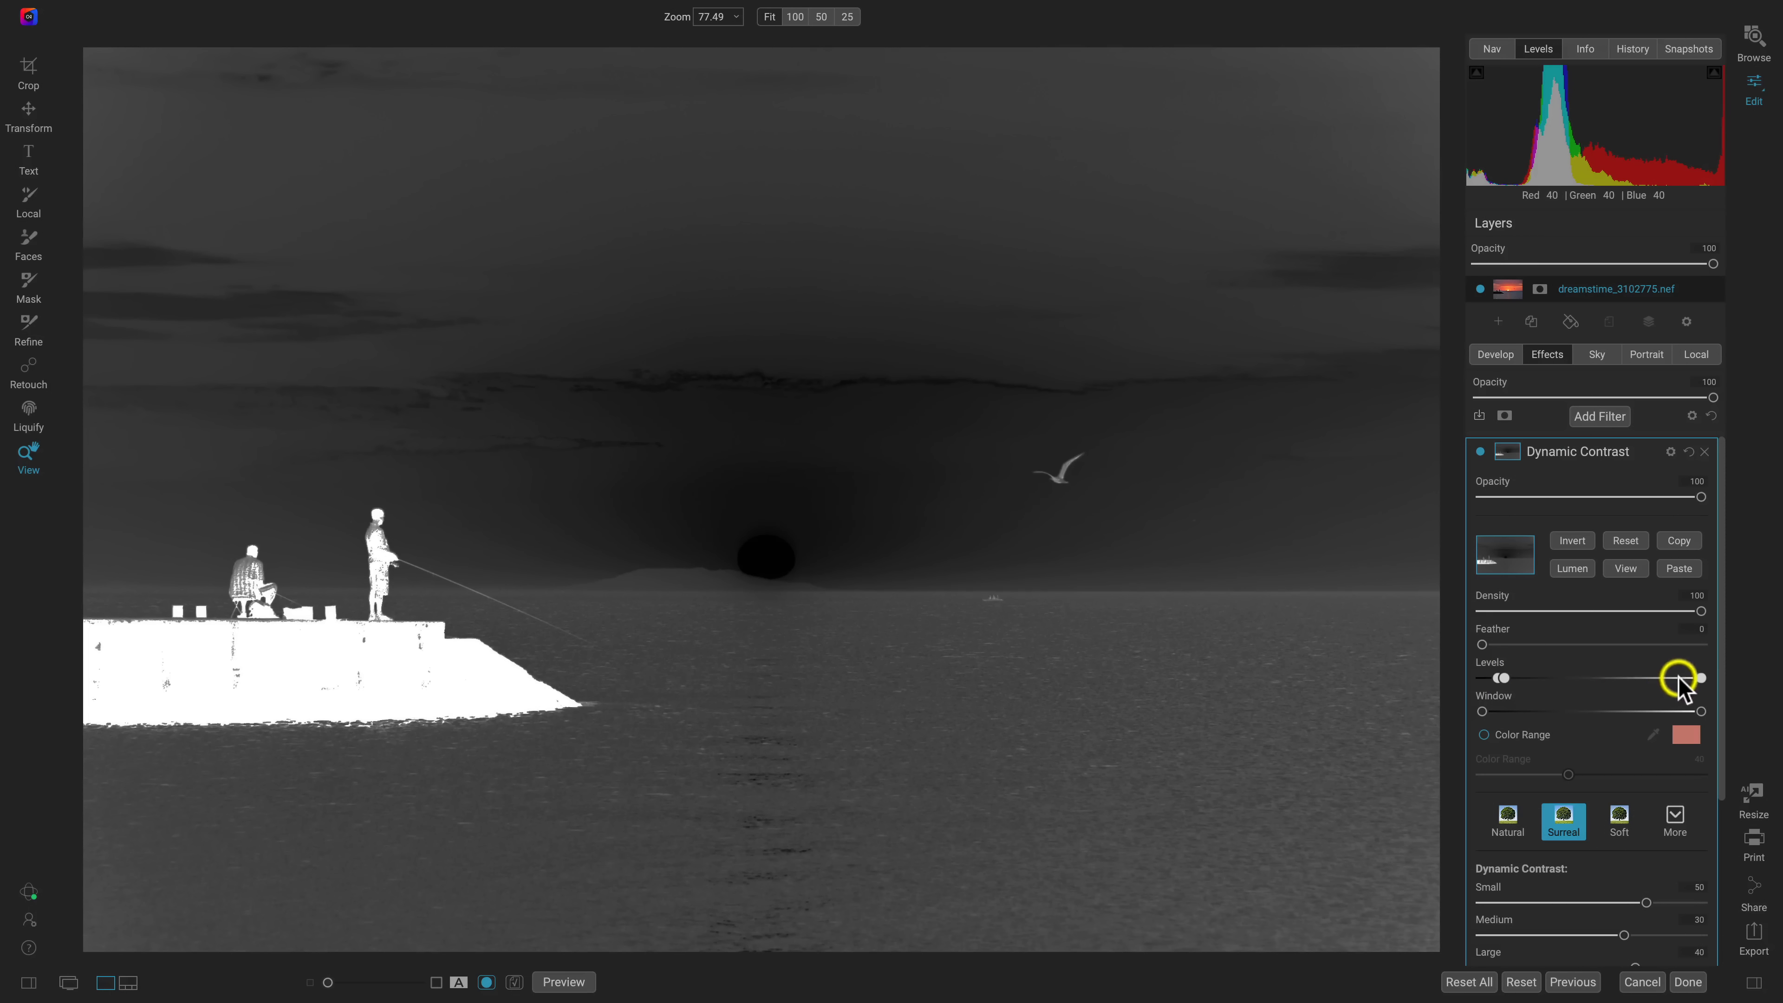
drag(1609, 674, 1505, 682)
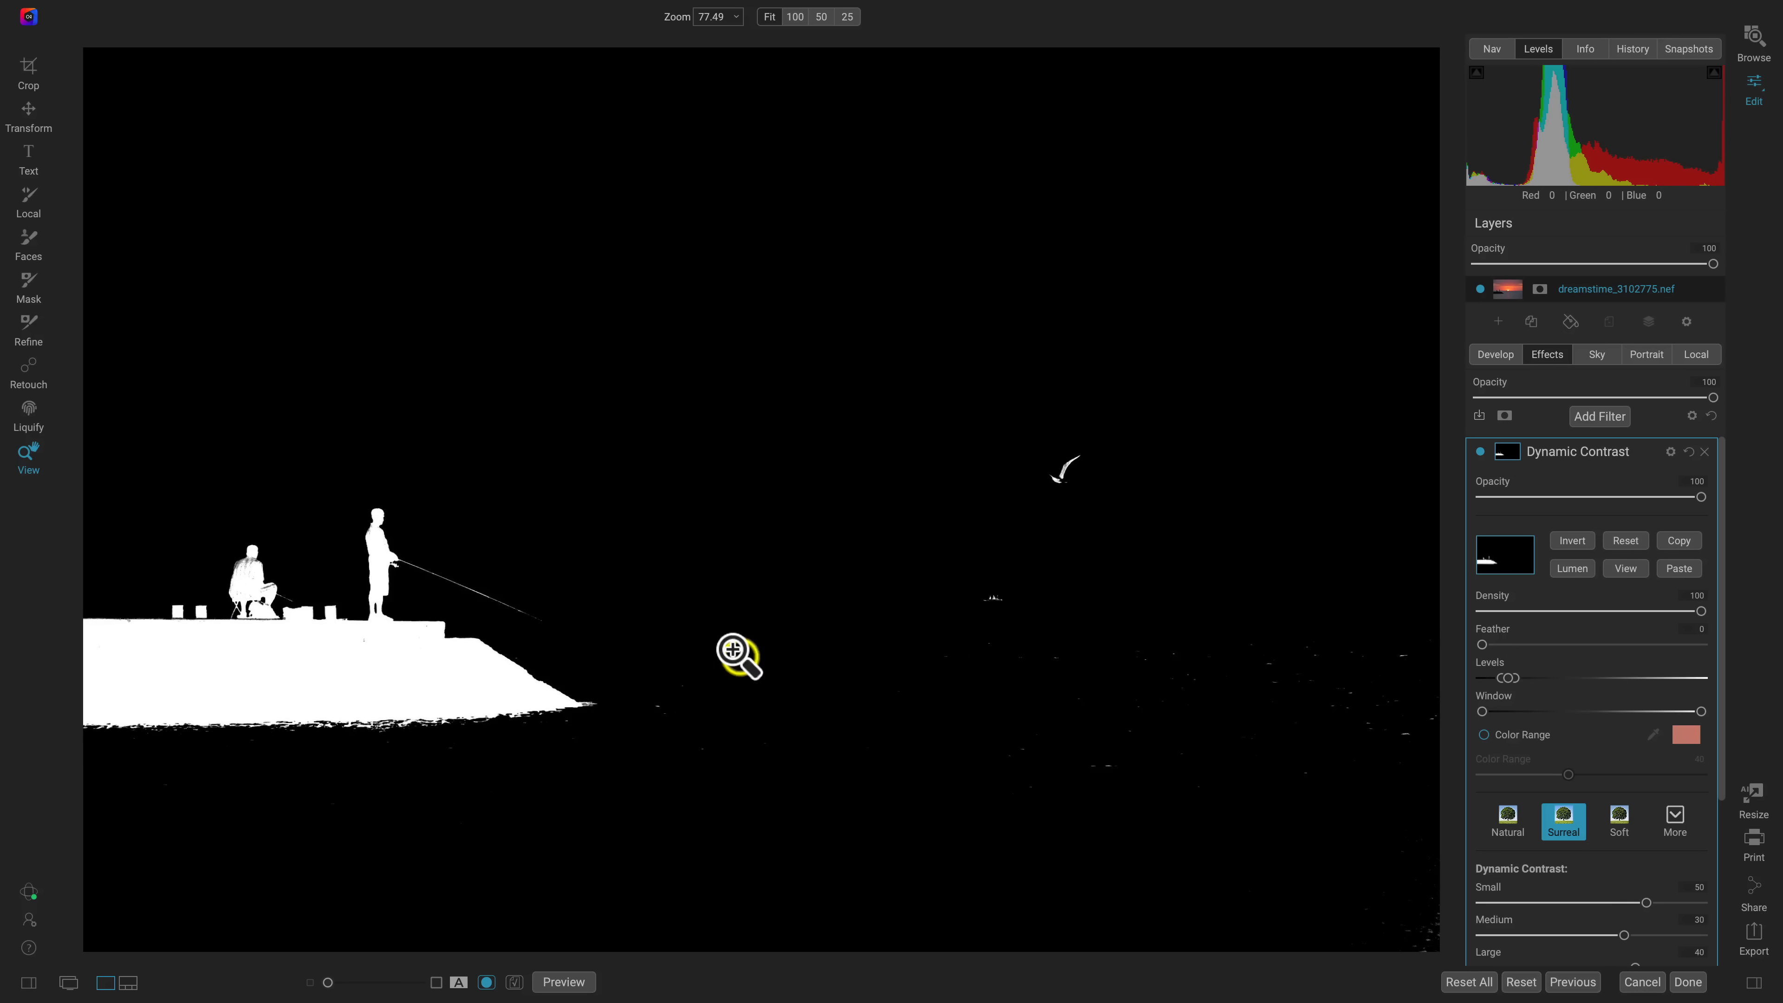
click(1625, 568)
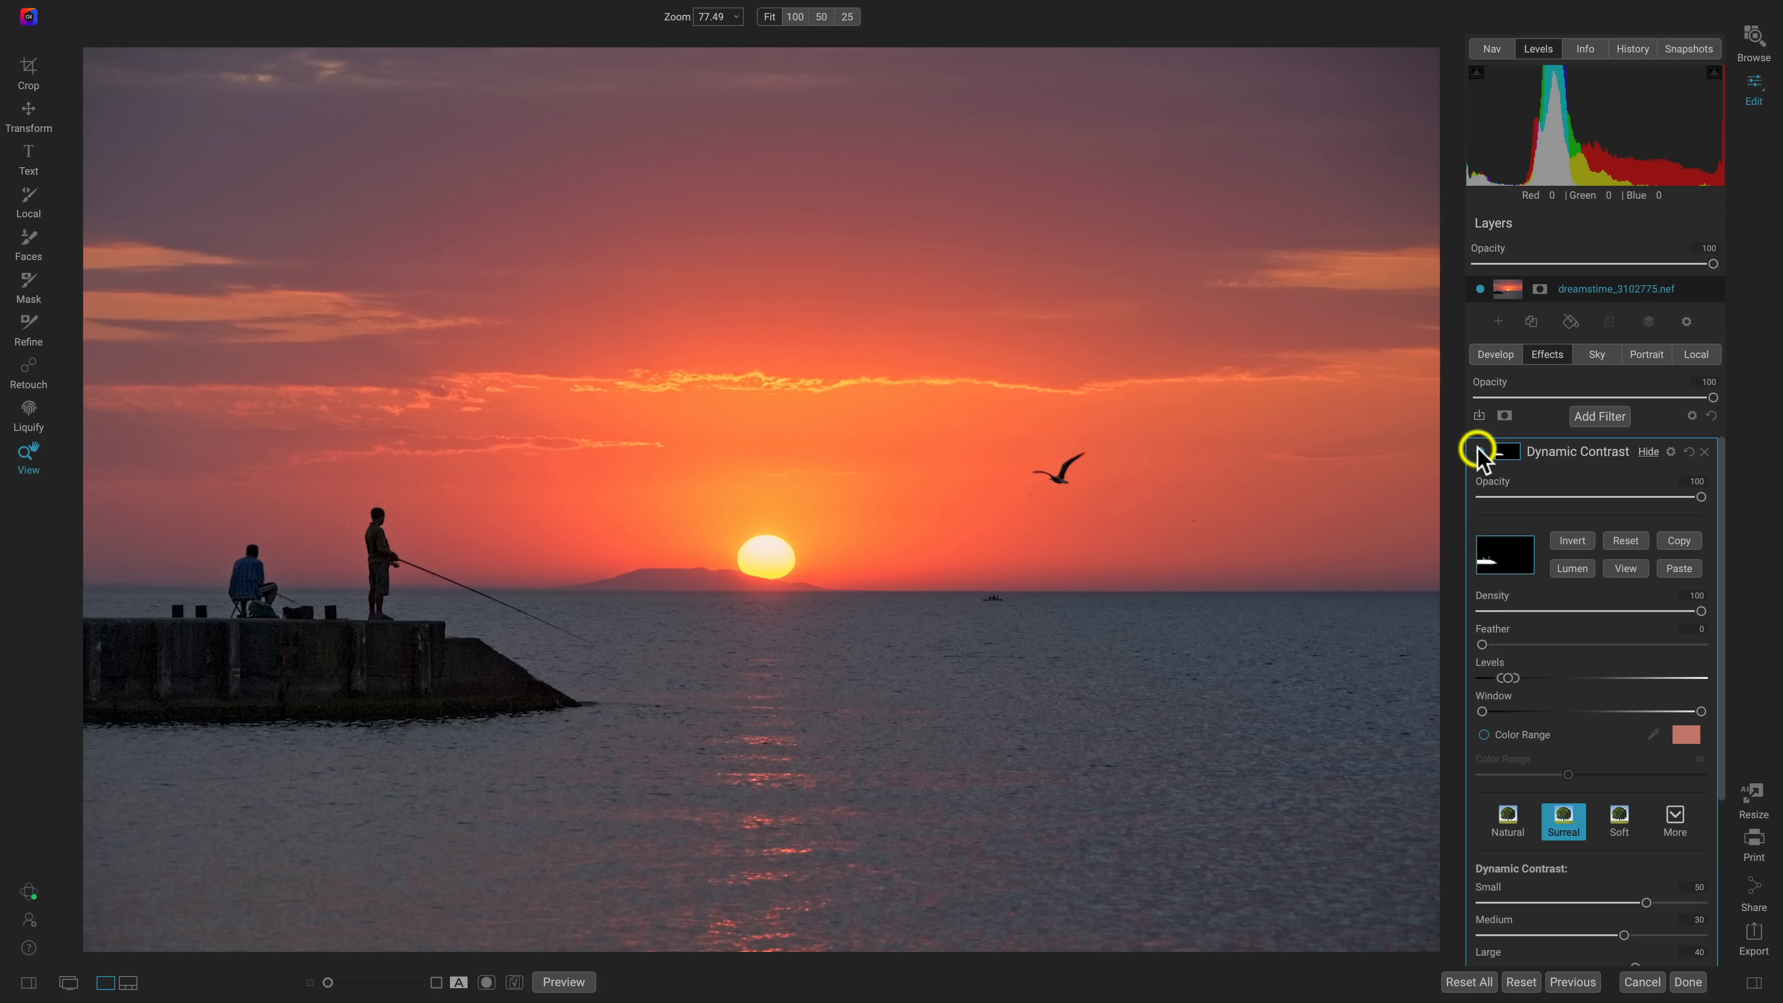
Step: Compare the pier and fishermen with the masked Dynamic Contrast filter off and on
click(1478, 451)
click(1479, 451)
click(1478, 450)
click(1479, 451)
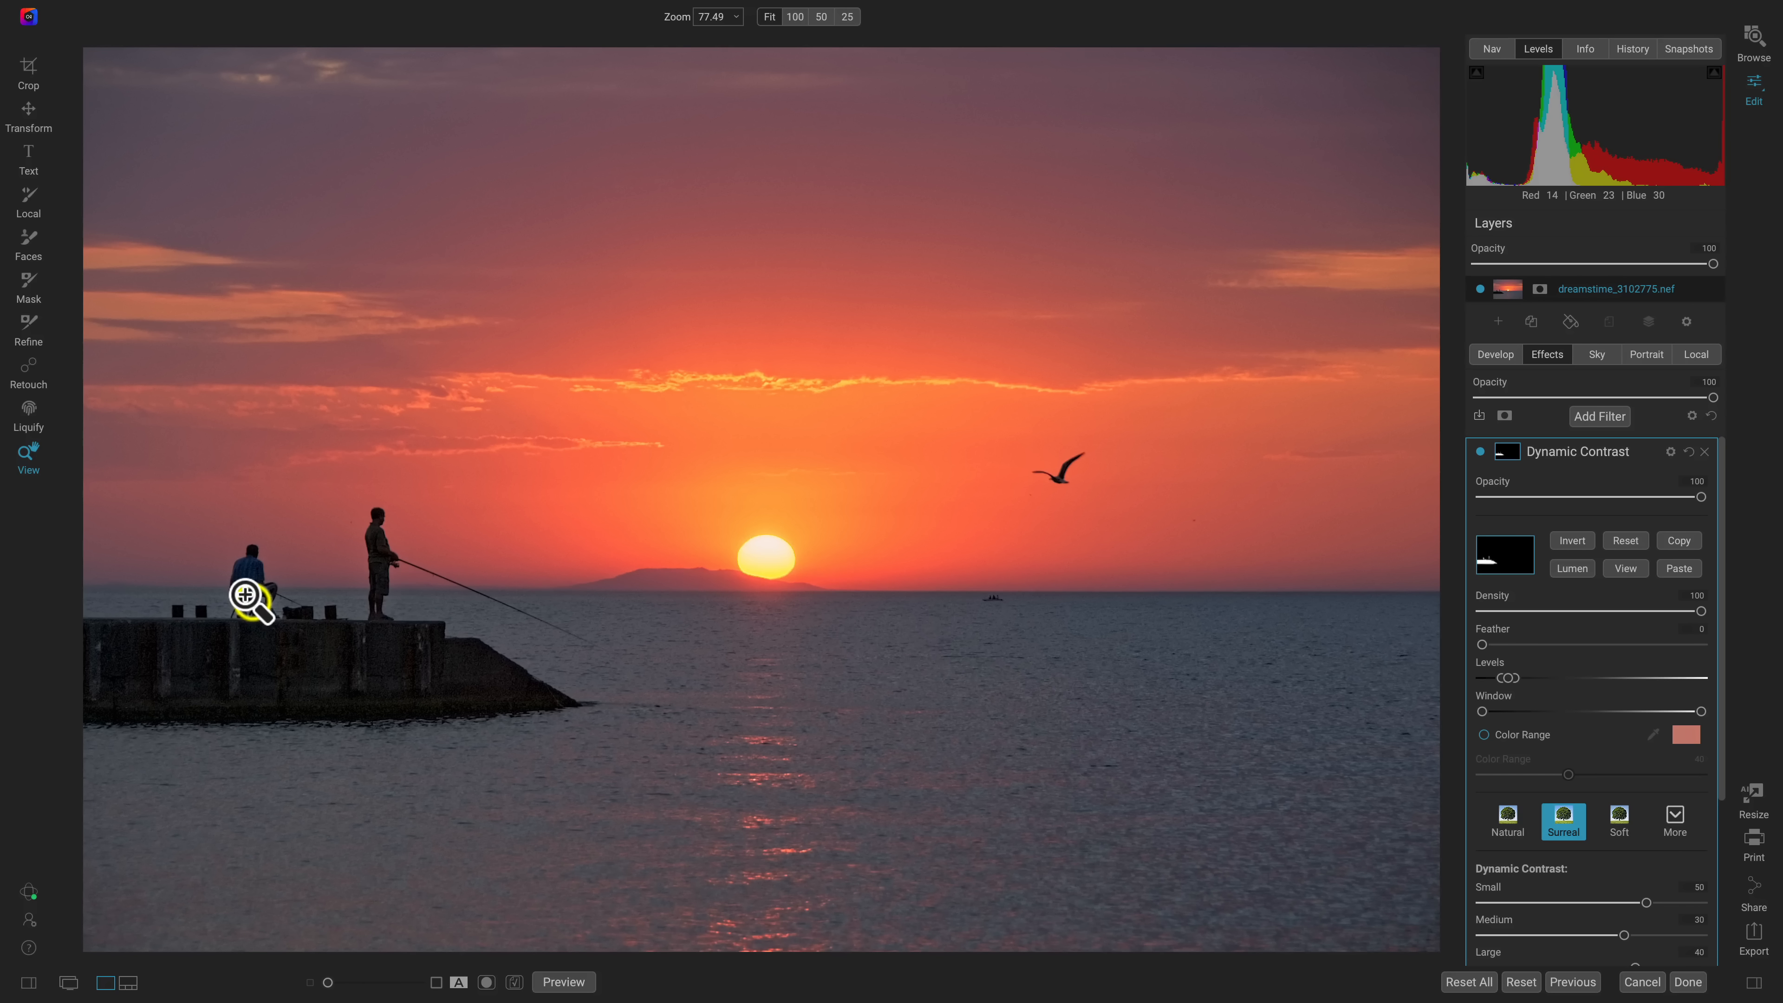
Step: Set the Dynamic Contrast filter's Shadows to 32 and lower its Blacks slightly
scroll(1512, 762, down, 3)
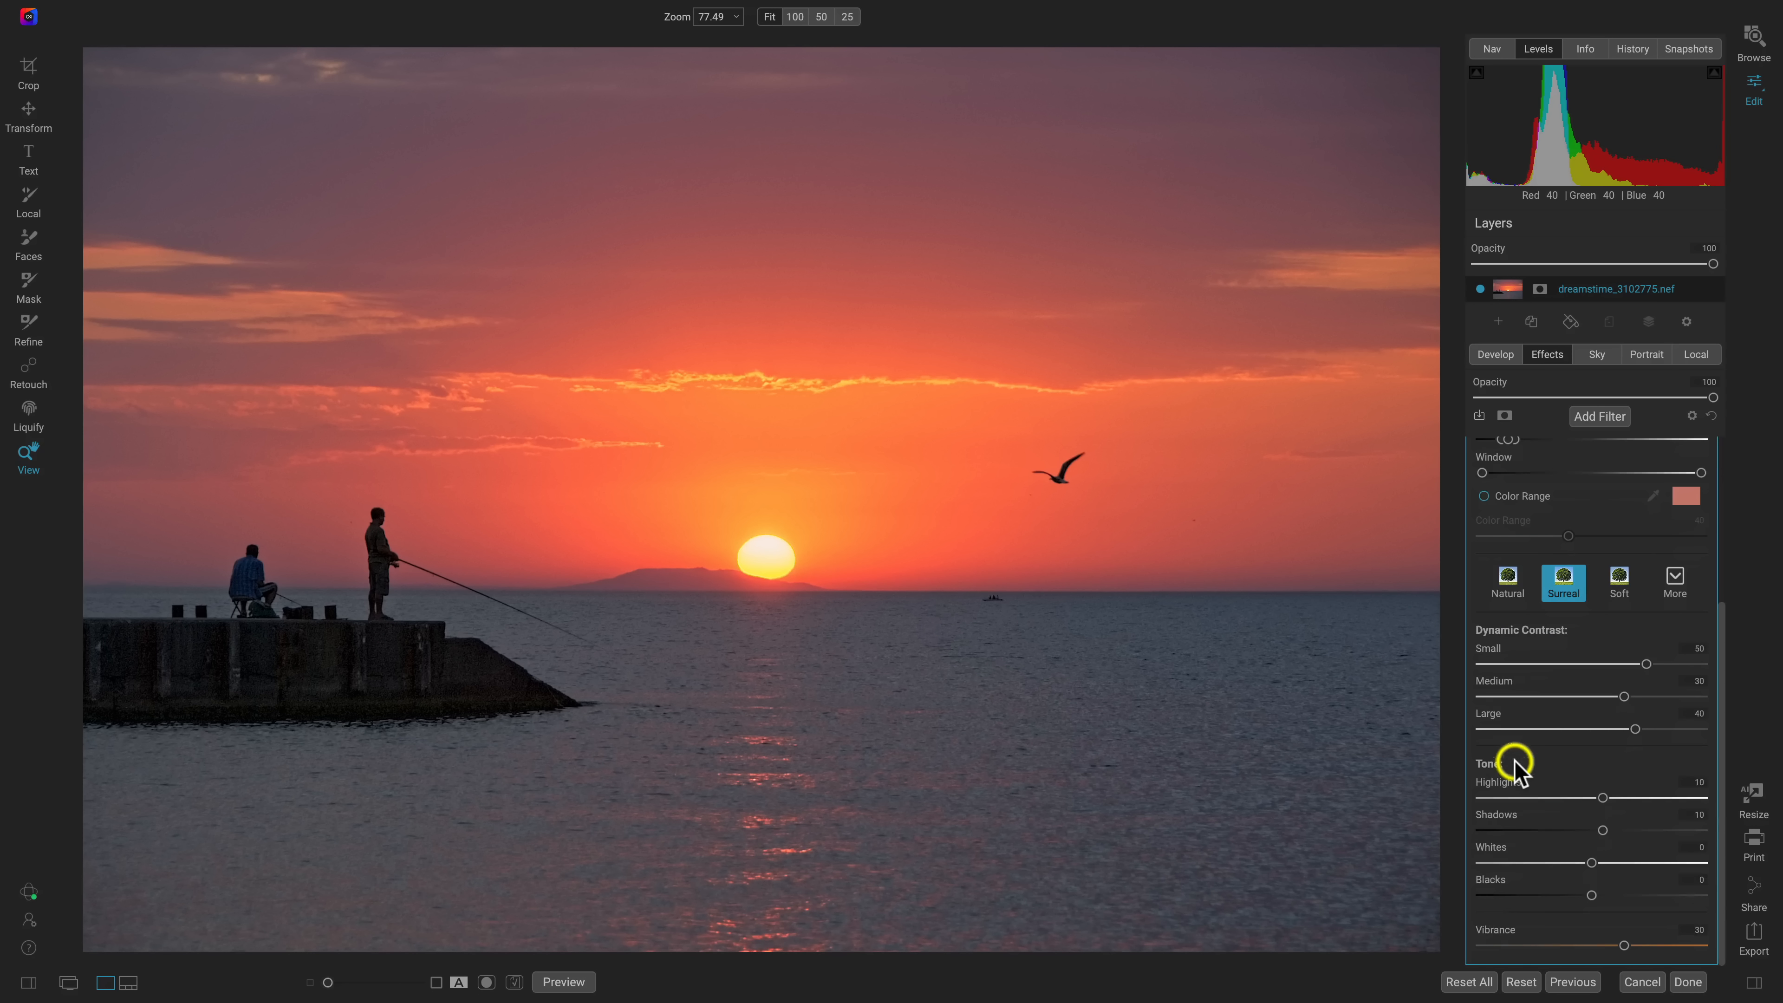
drag(1603, 831, 1652, 825)
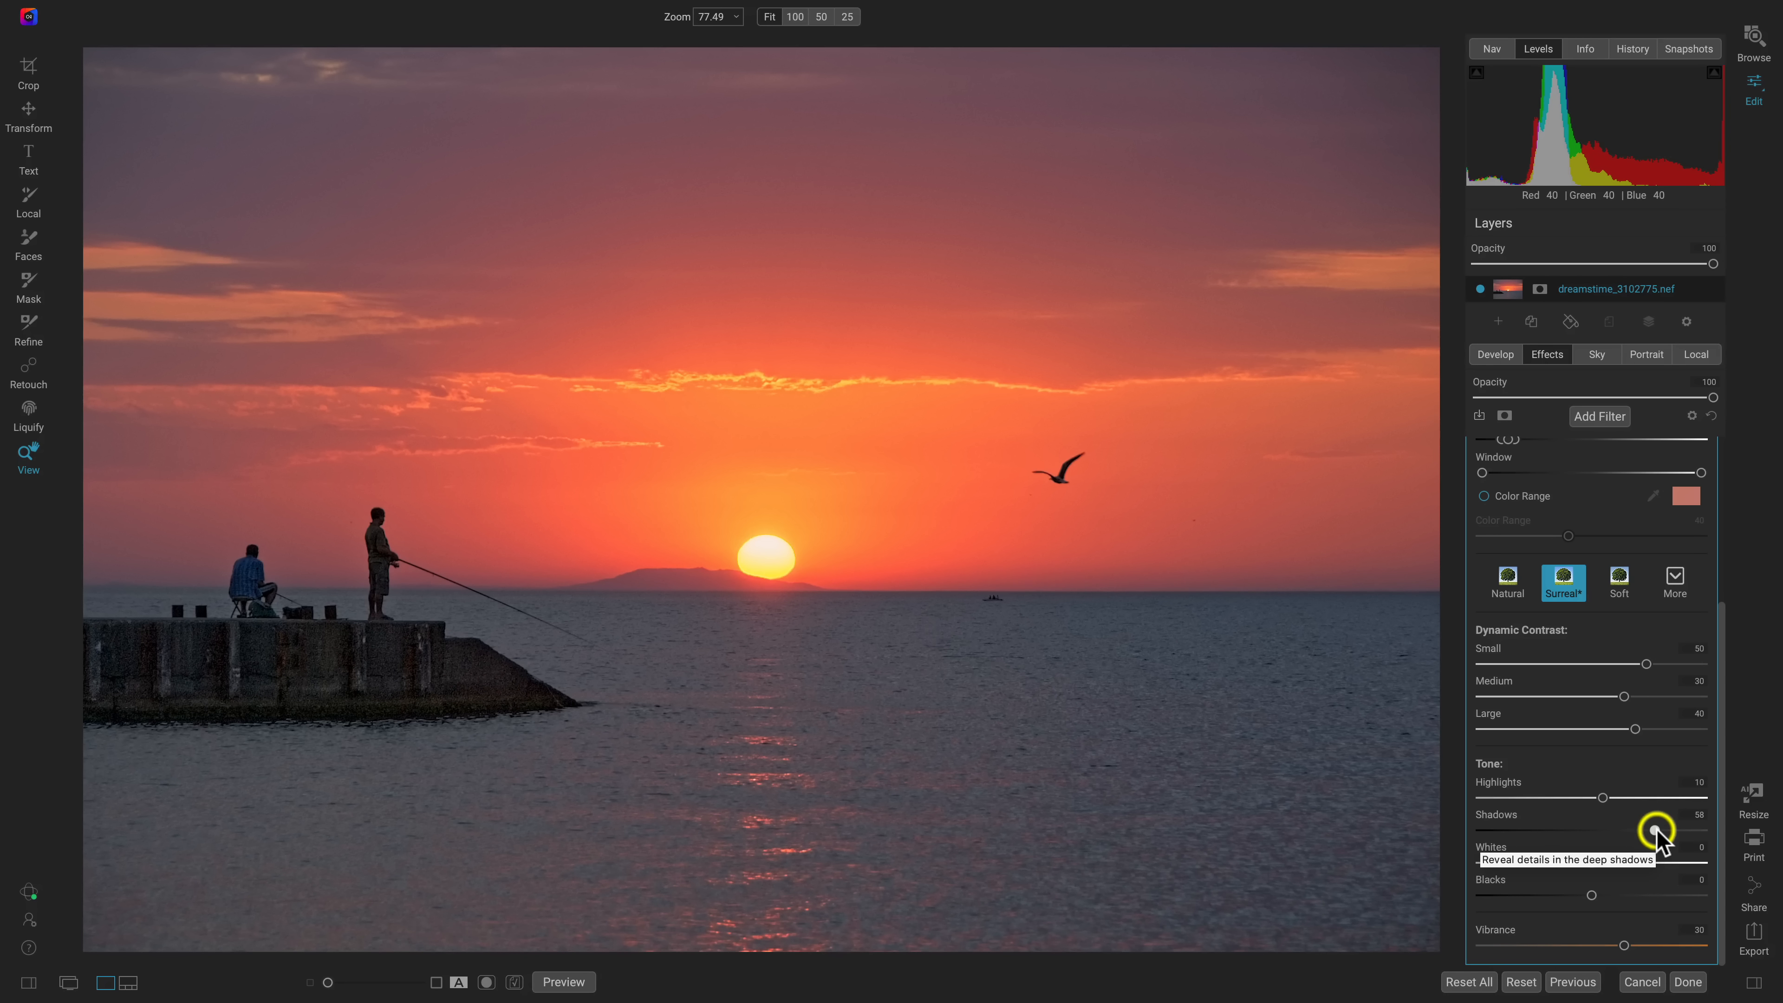
mouse_move(1655, 830)
mouse_down()
mouse_move(1596, 832)
mouse_move(1716, 831)
mouse_move(1627, 824)
mouse_up()
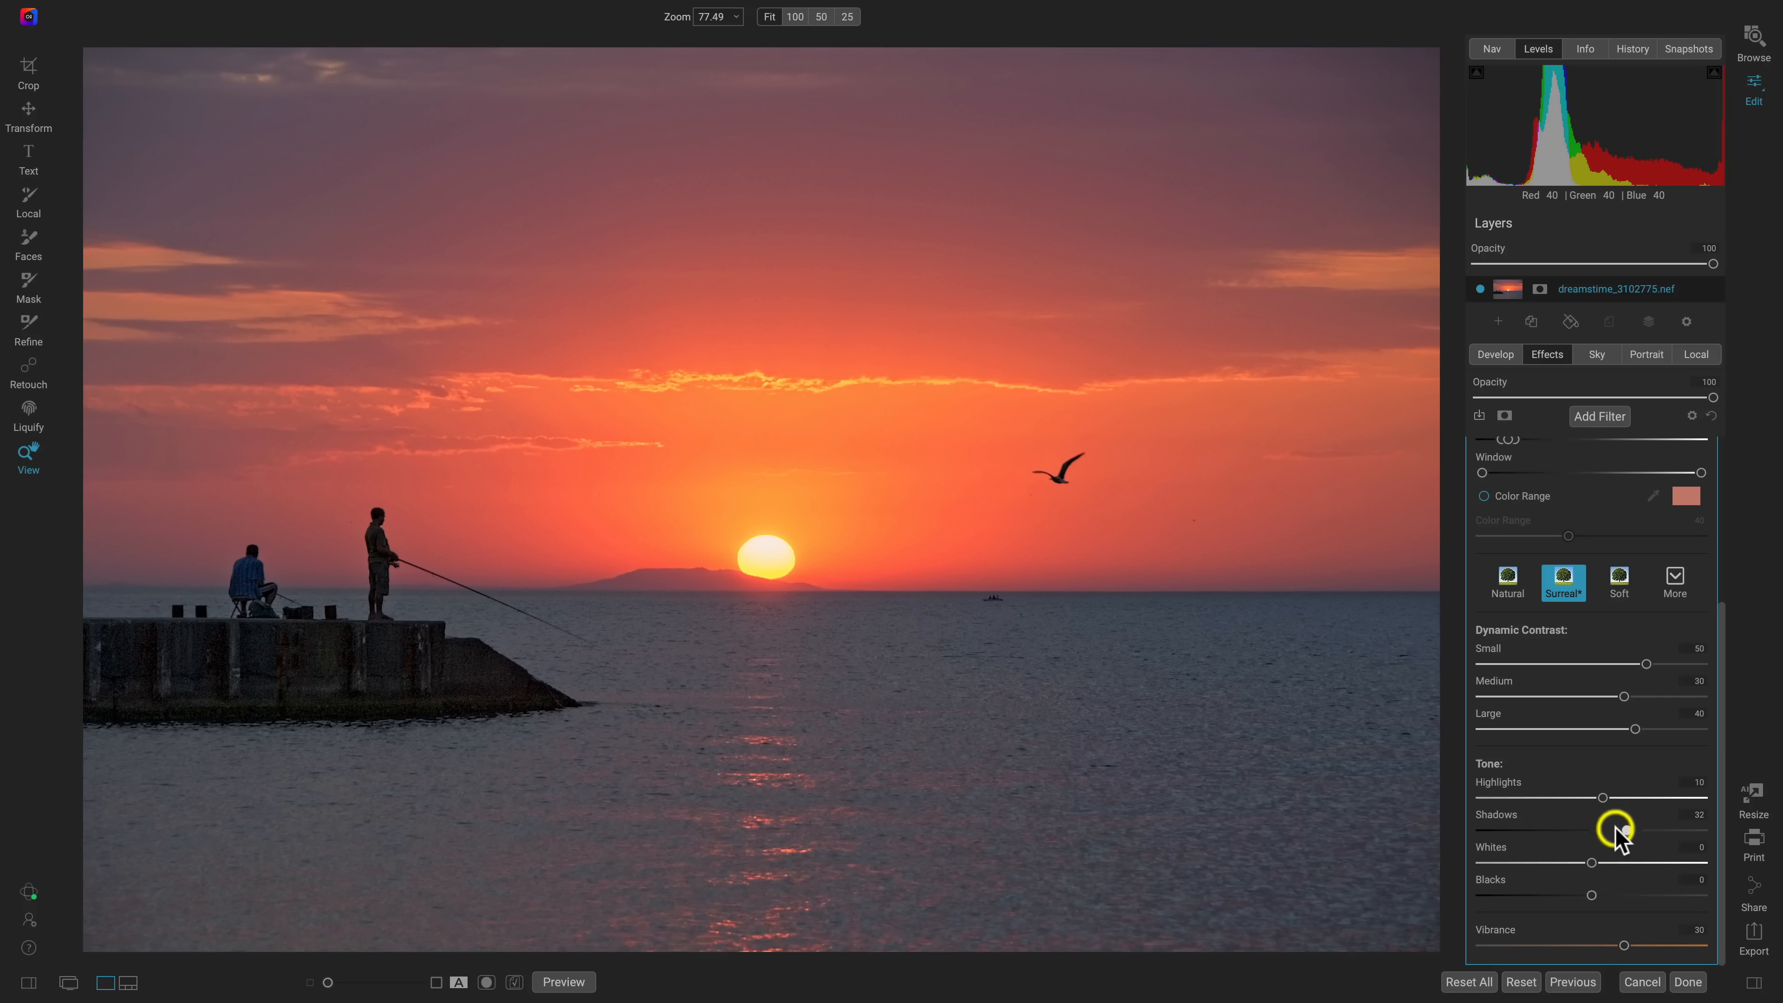
drag(1590, 895, 1569, 896)
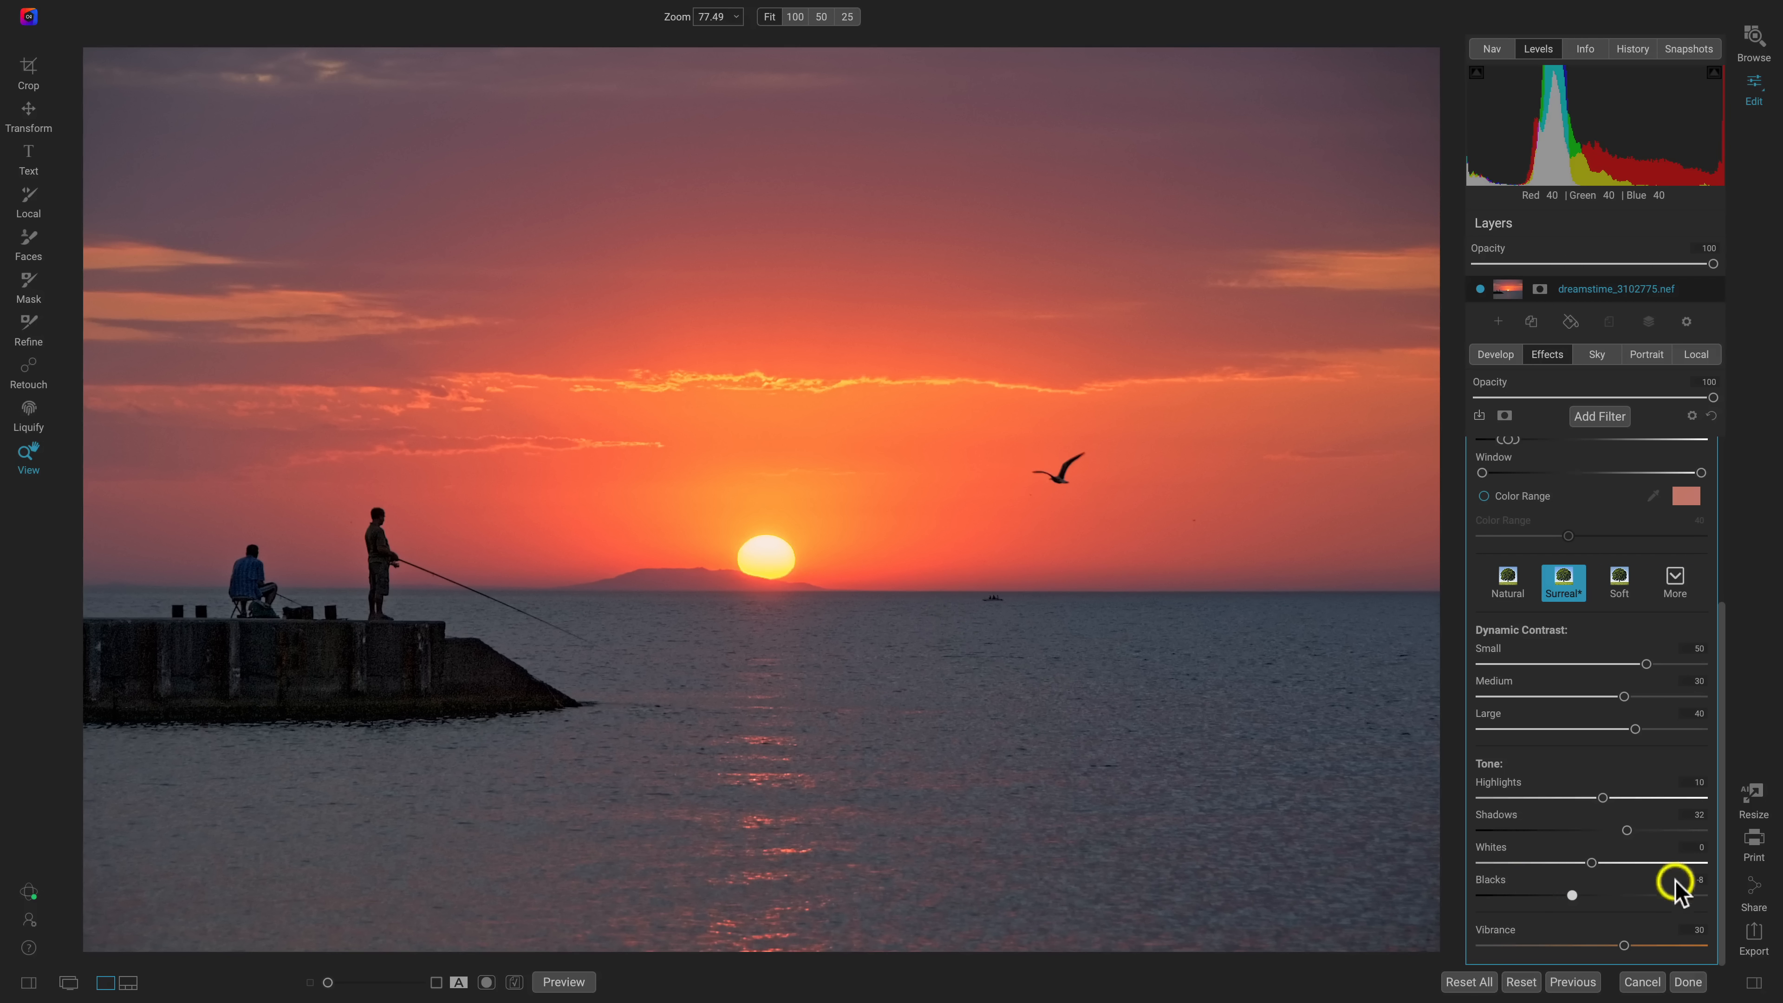
drag(1641, 895, 1572, 897)
double_click(1497, 881)
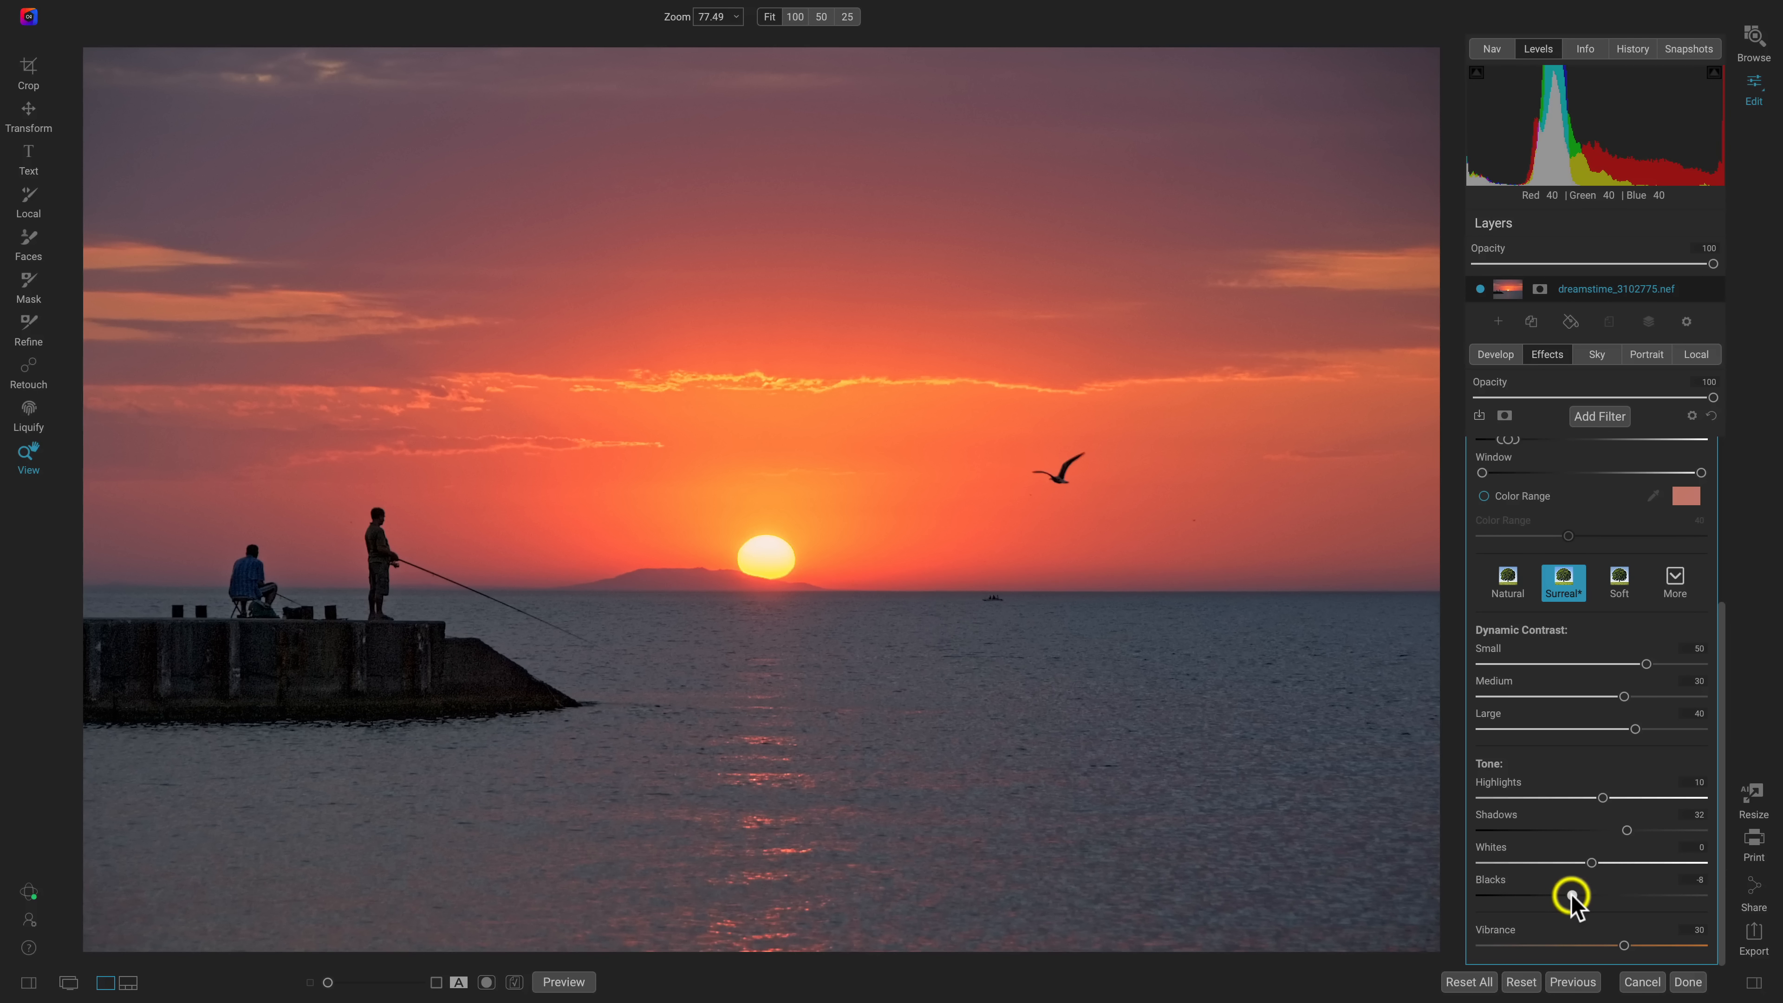
scroll(1580, 808, up, 3)
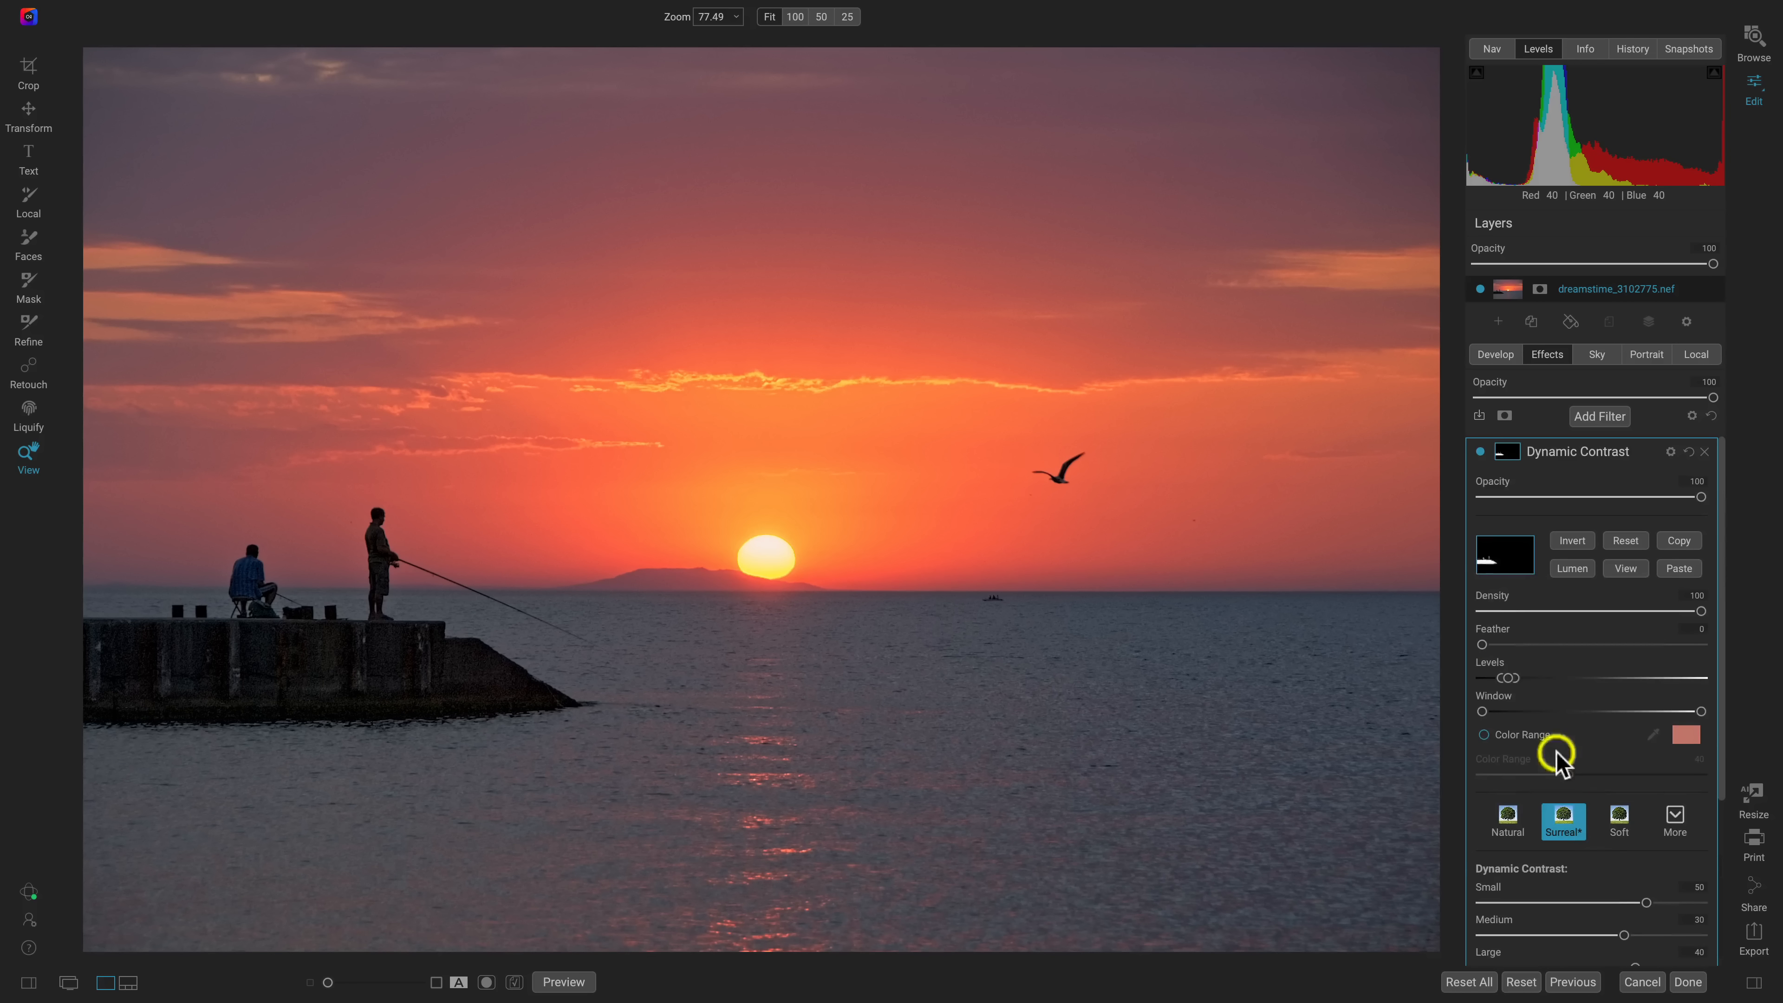
Step: Check the adjusted shadows and blacks by switching the Dynamic Contrast filter off and on again
click(1481, 453)
click(1482, 453)
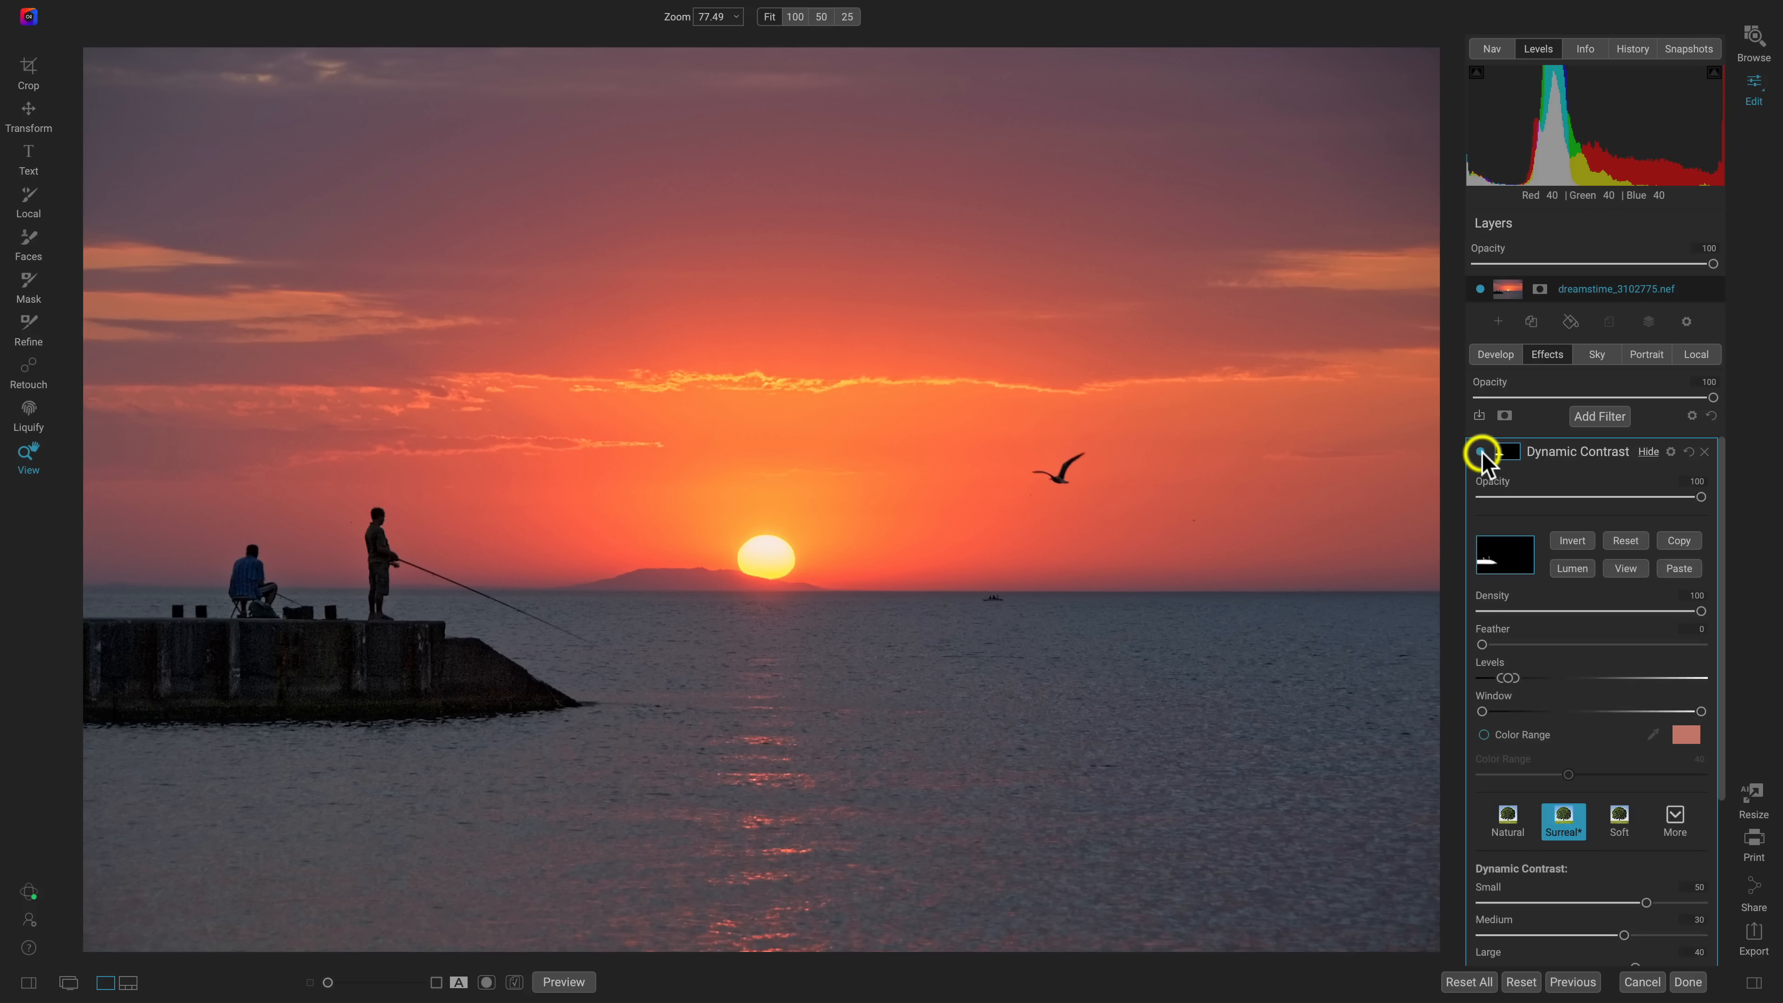
click(1481, 453)
click(1482, 453)
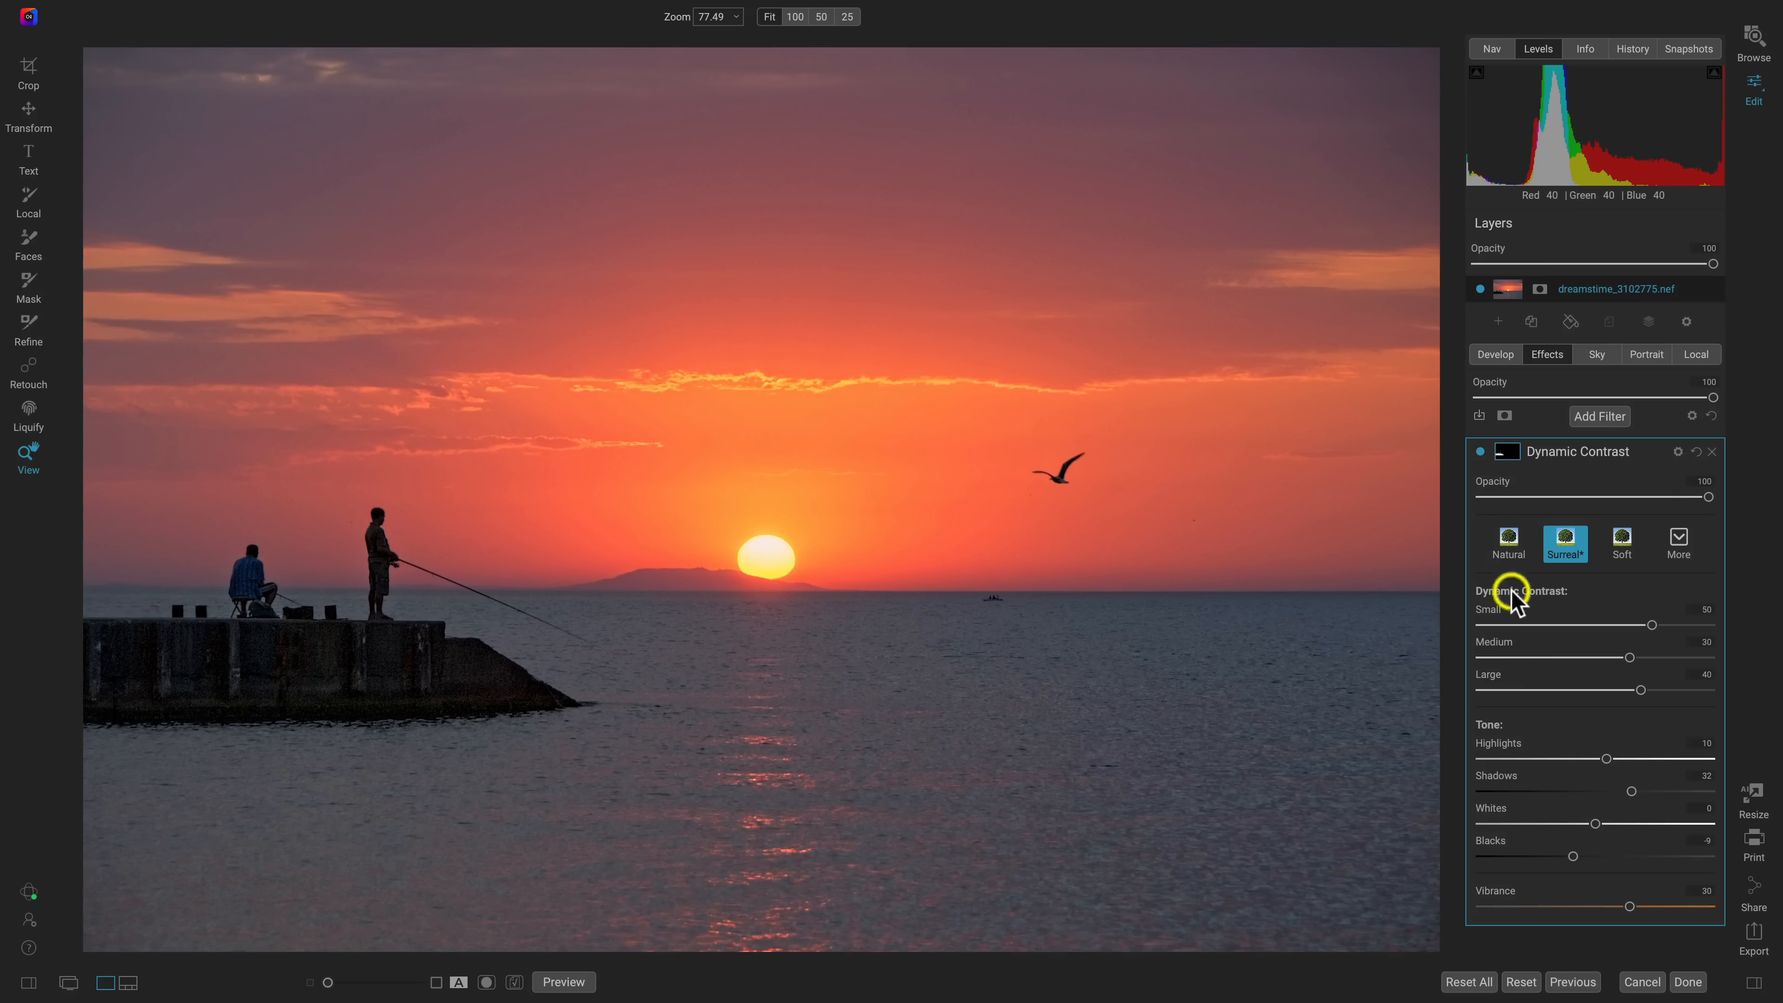
Step: Copy the Dynamic Contrast mask and add a Glow filter with the Darker style
click(1509, 453)
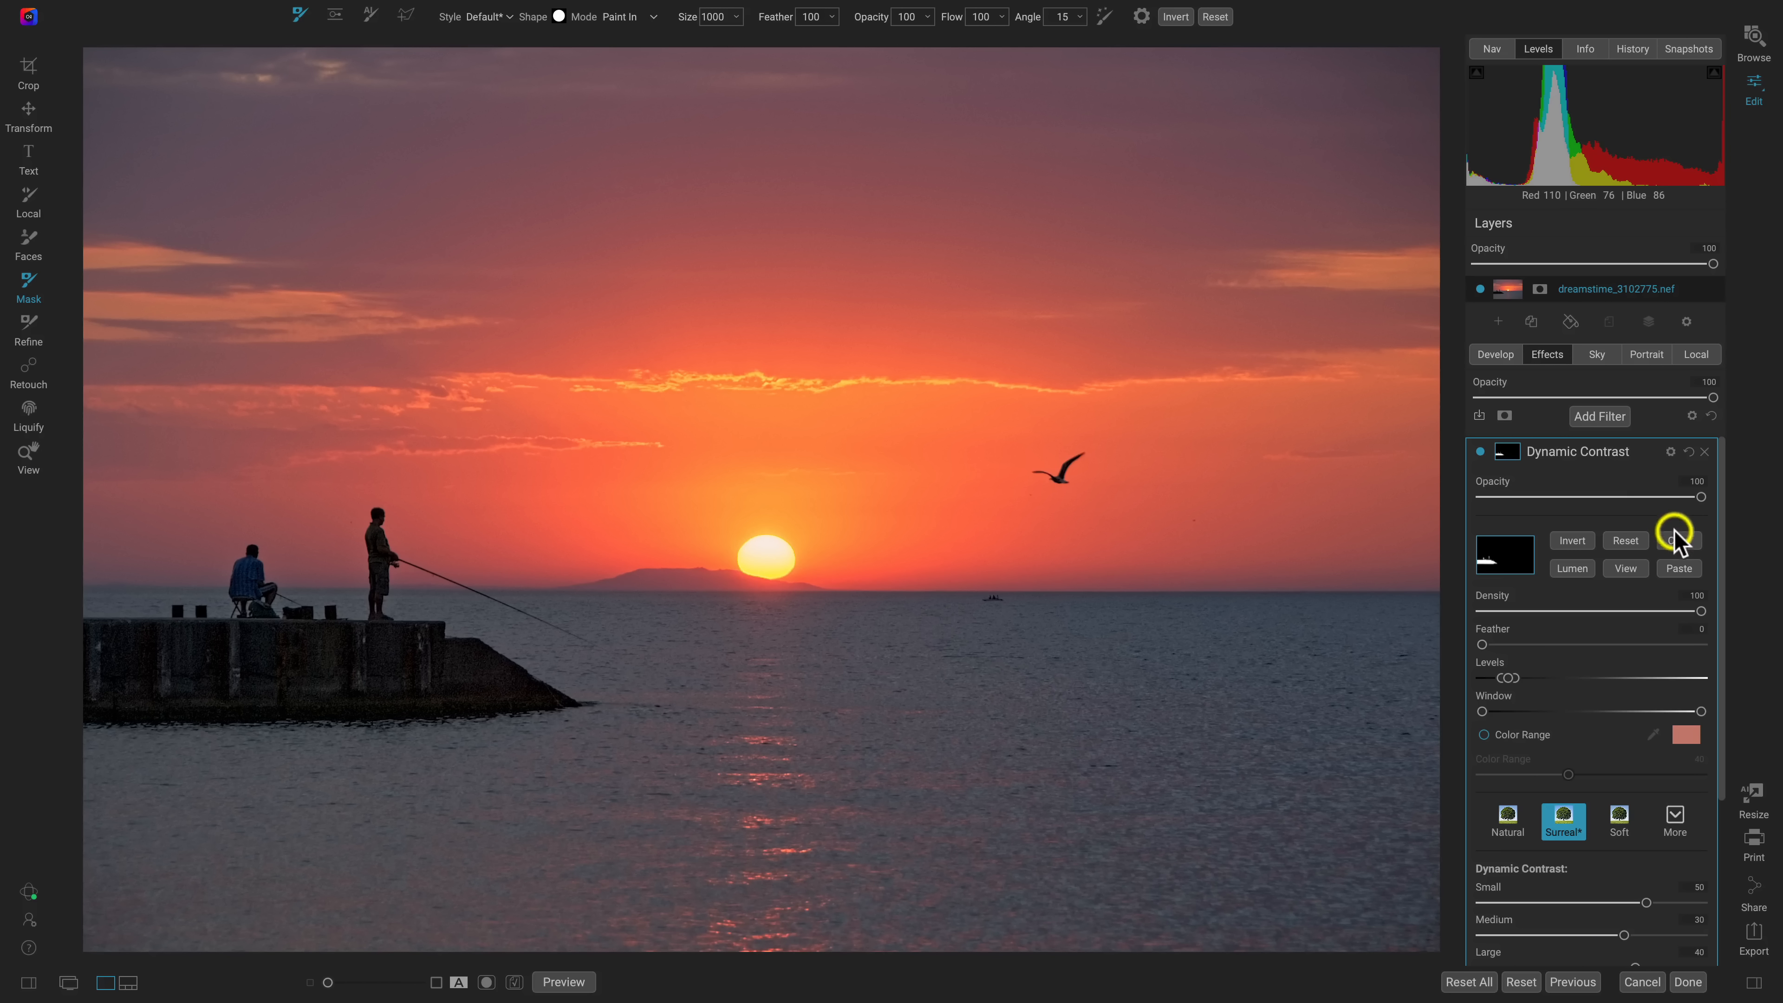
click(1598, 416)
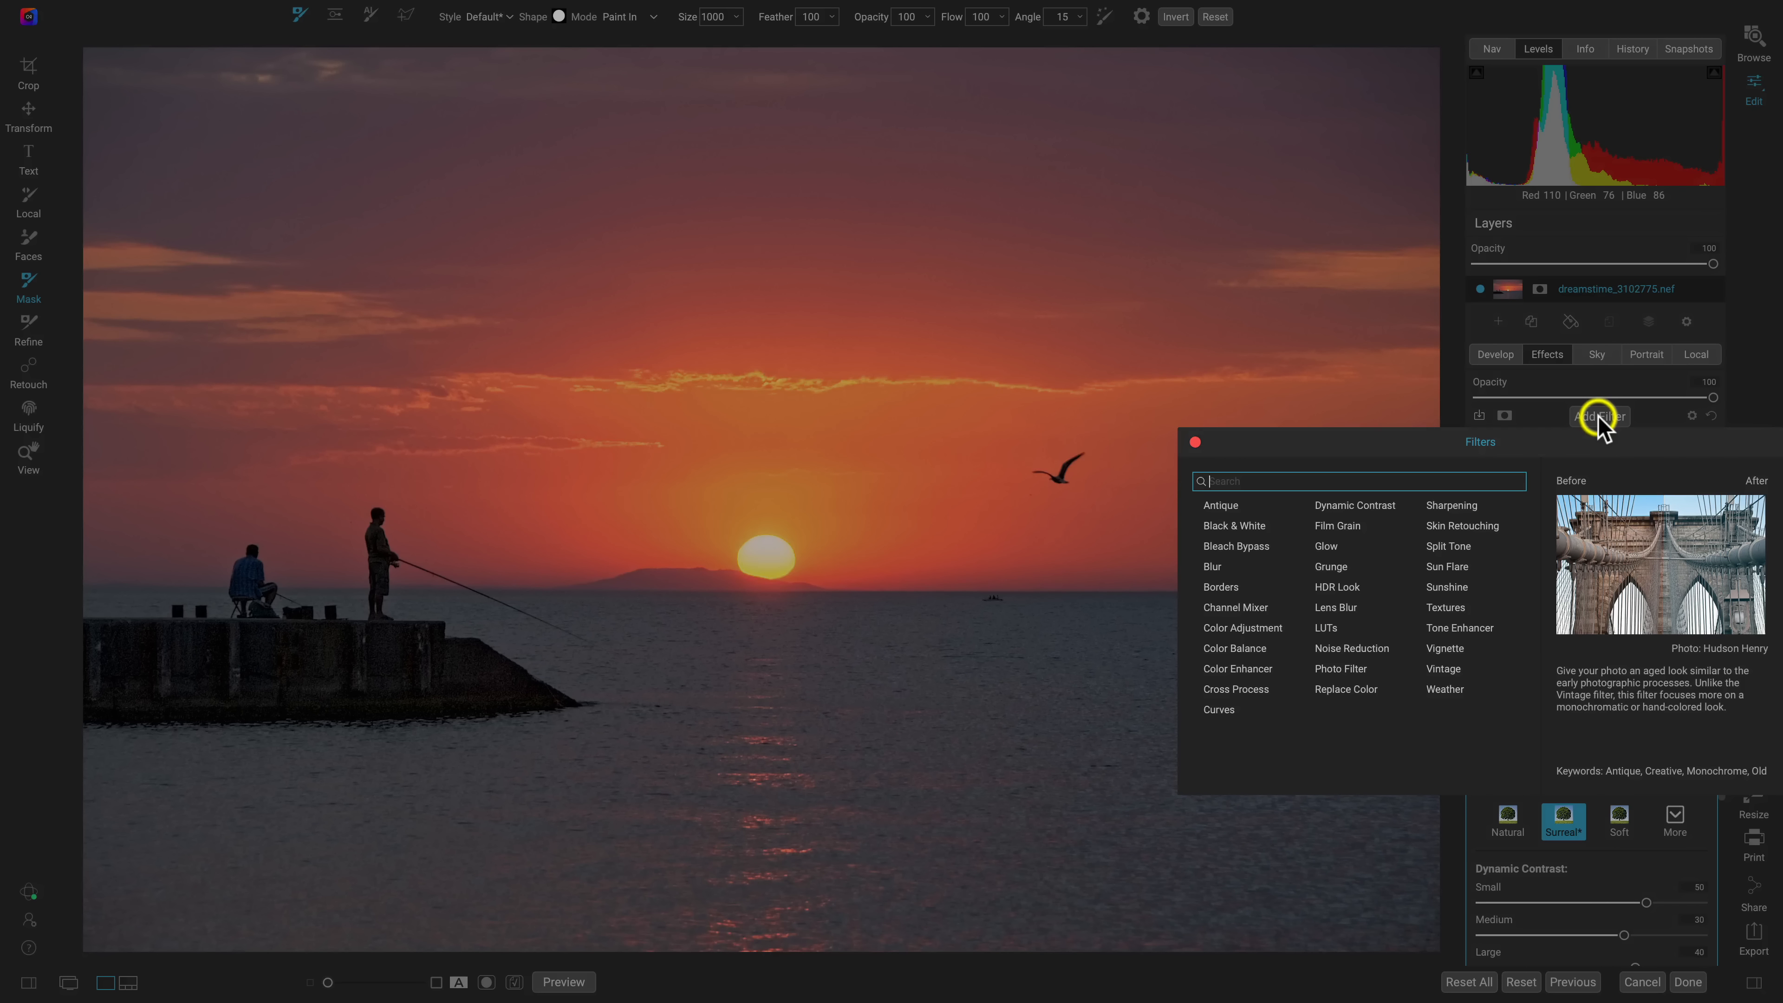
click(1330, 546)
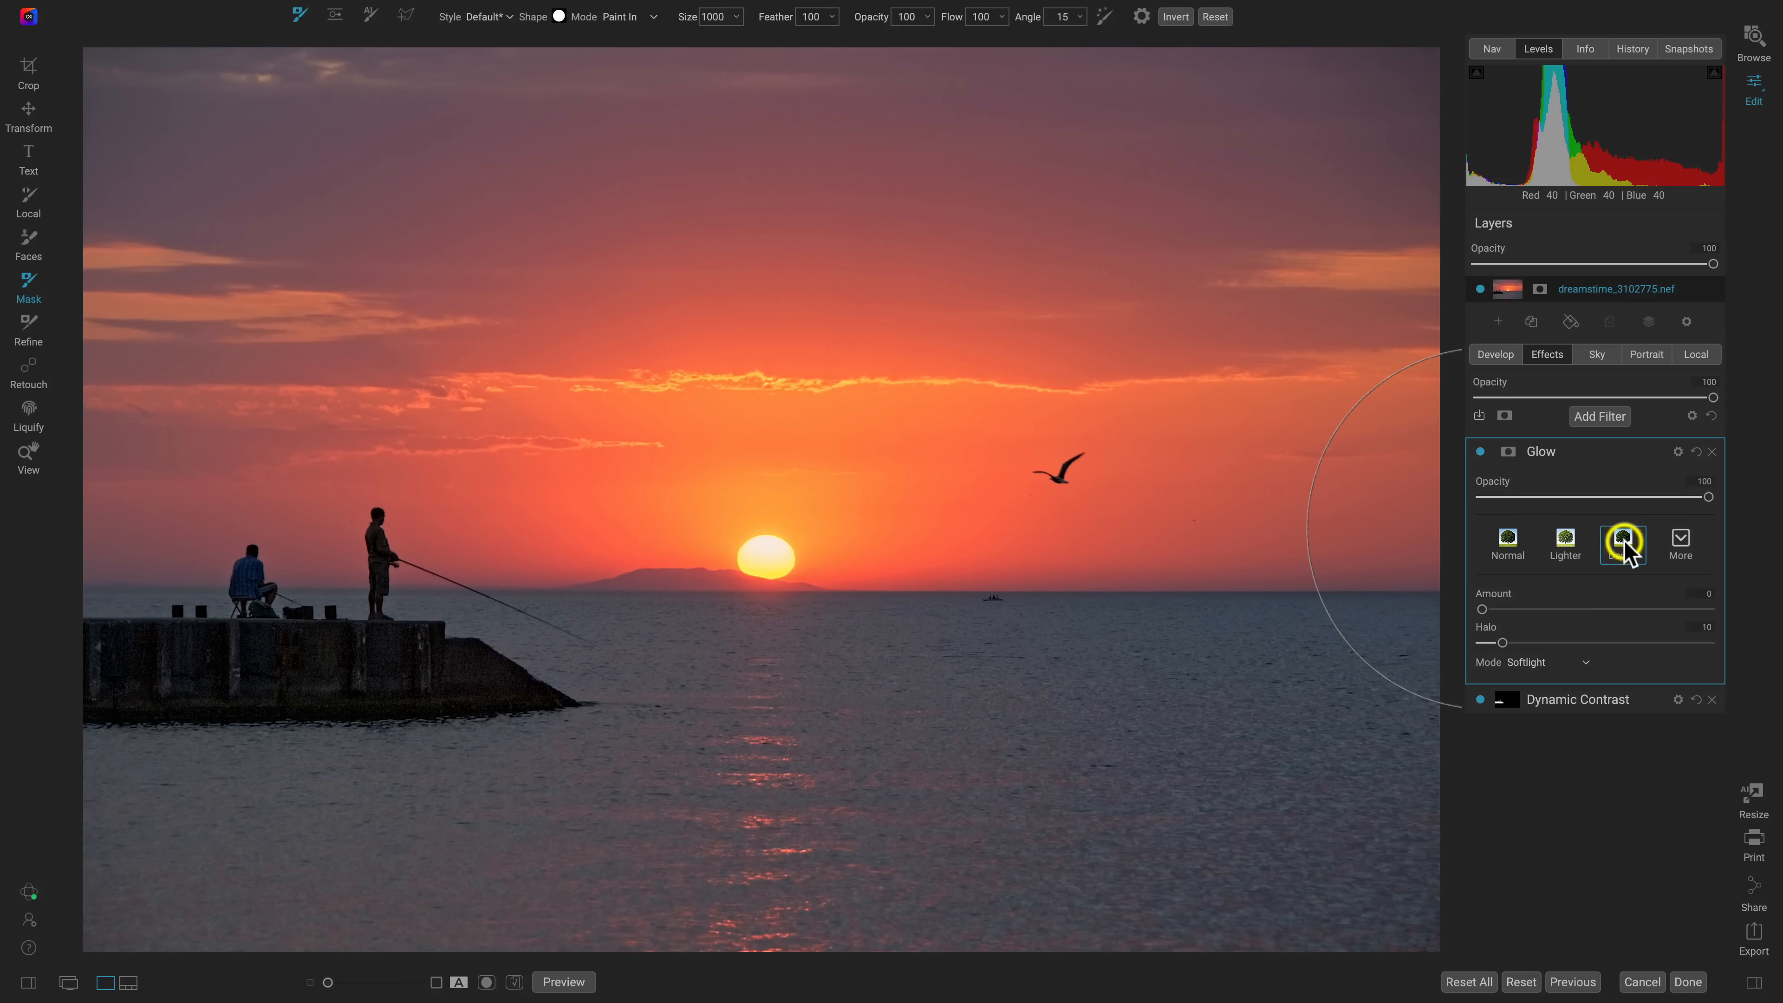
click(1621, 541)
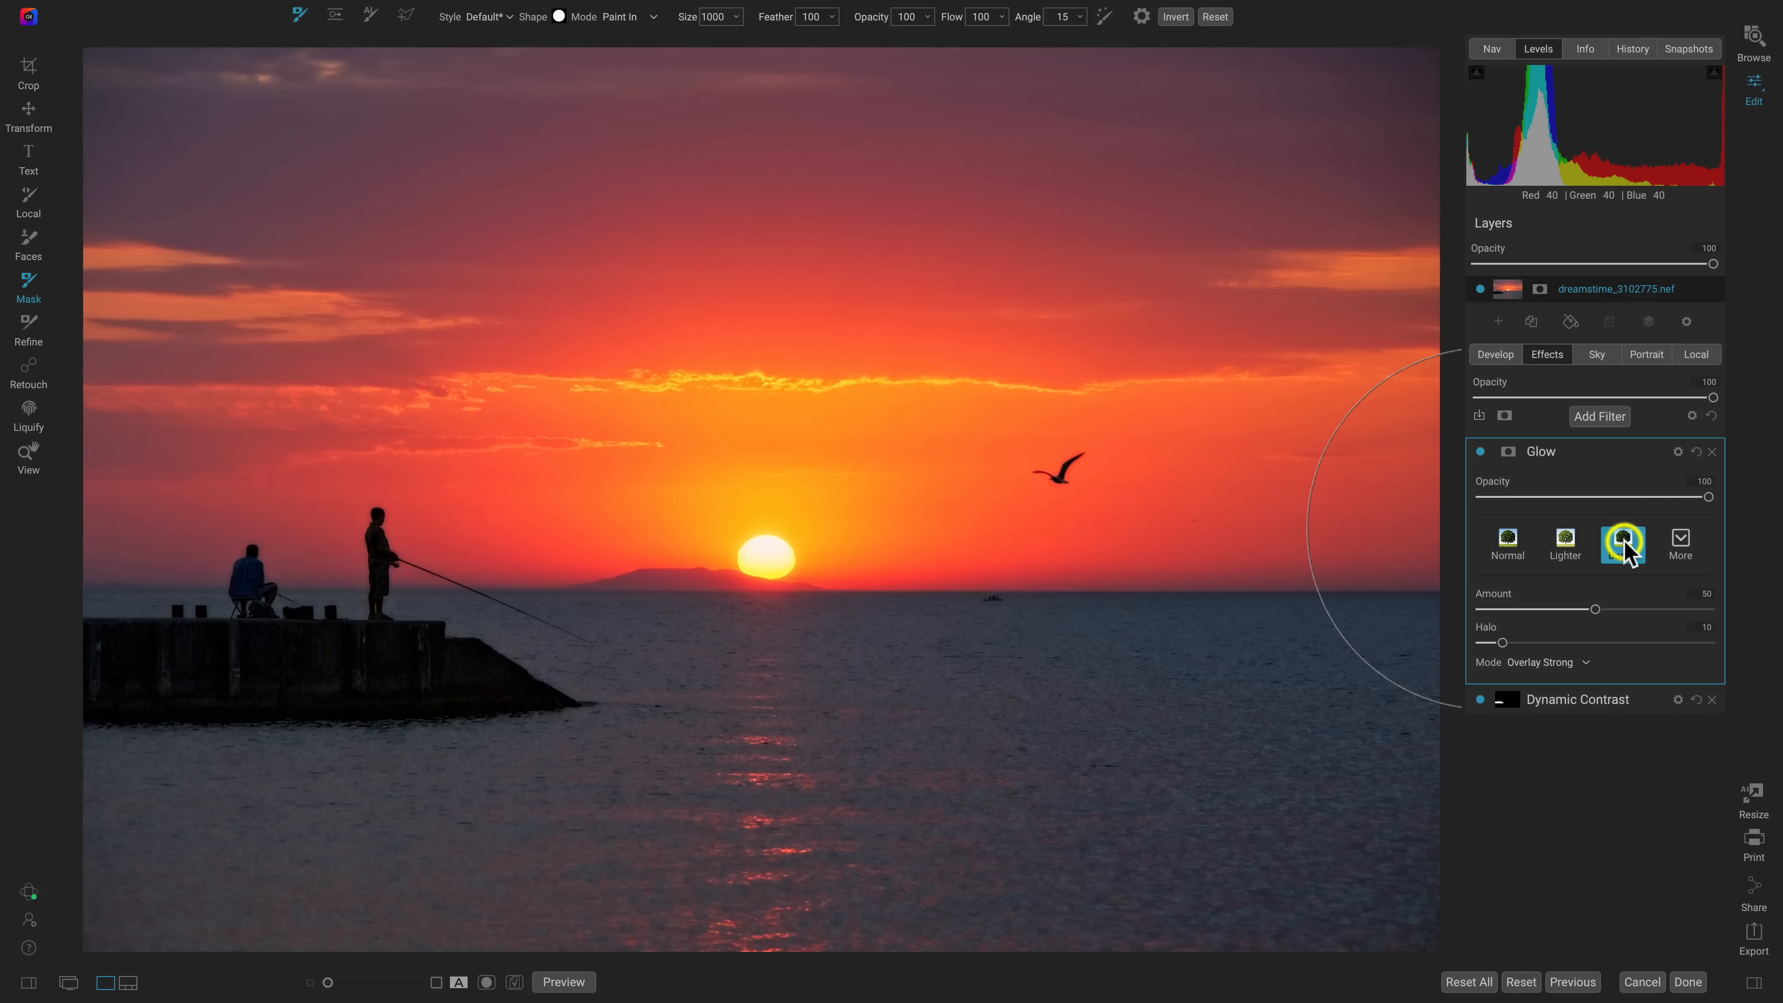
Step: Paste the copied mask onto the Glow filter and invert it to exclude the pier and fishermen from the glow
click(1508, 451)
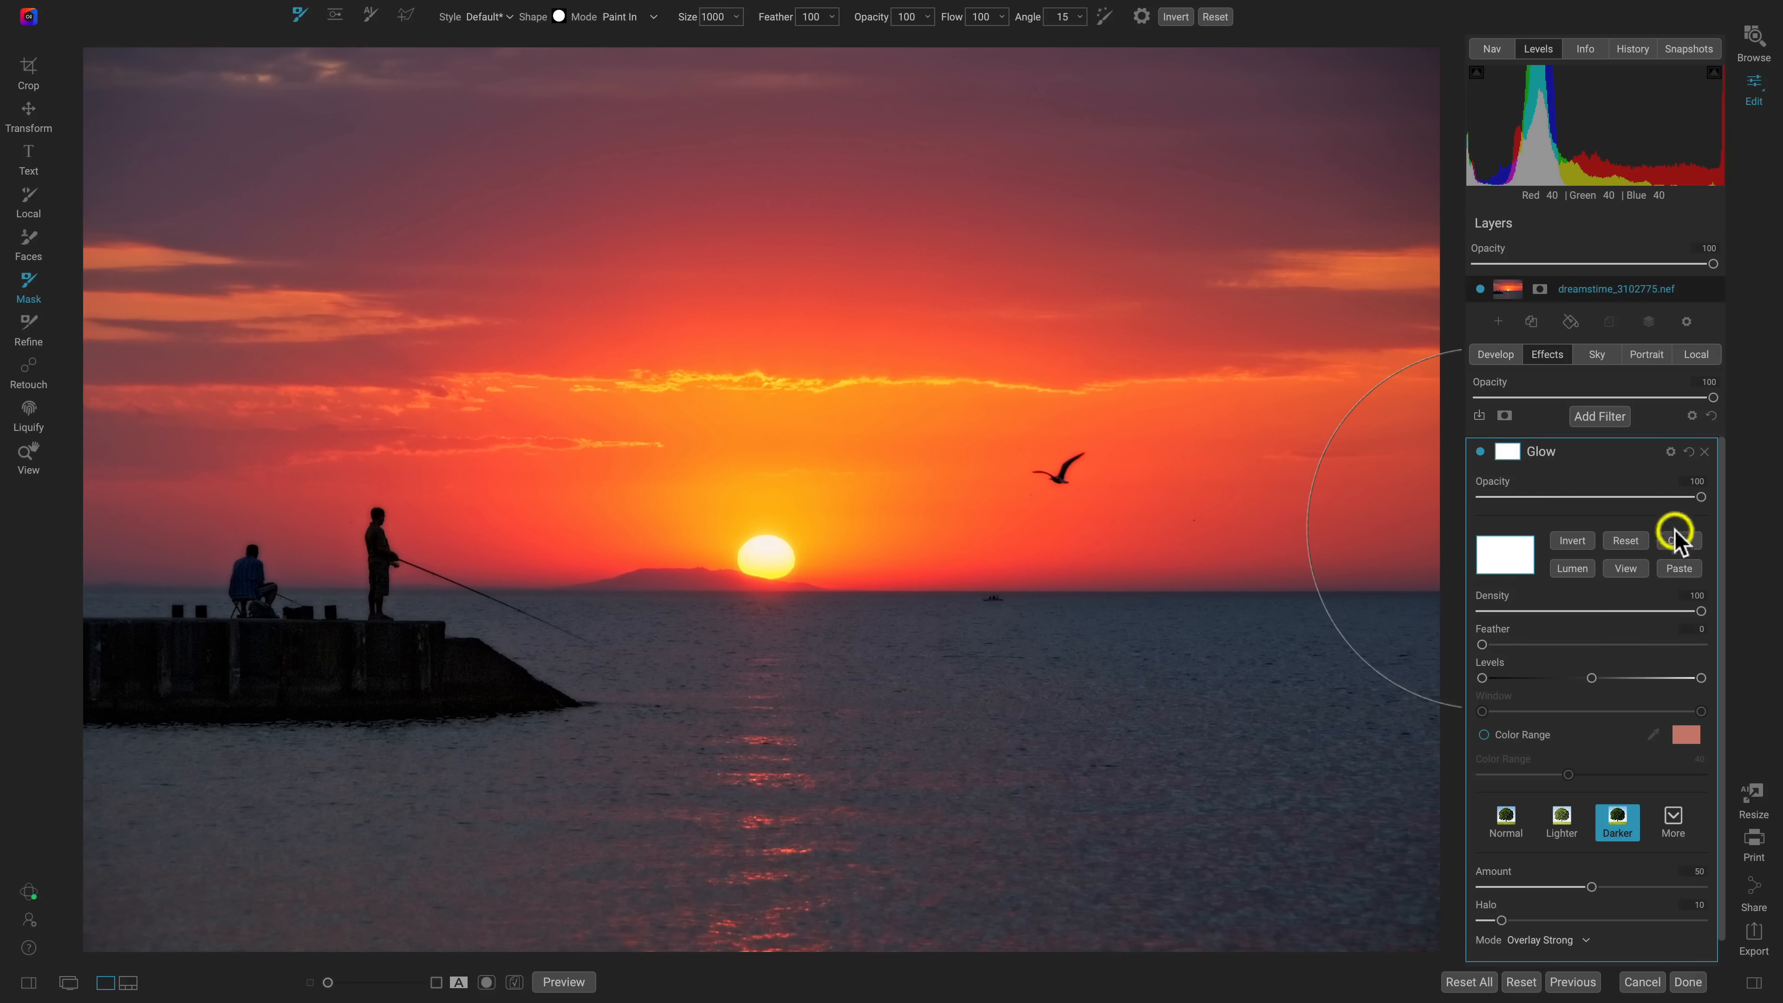
click(1690, 569)
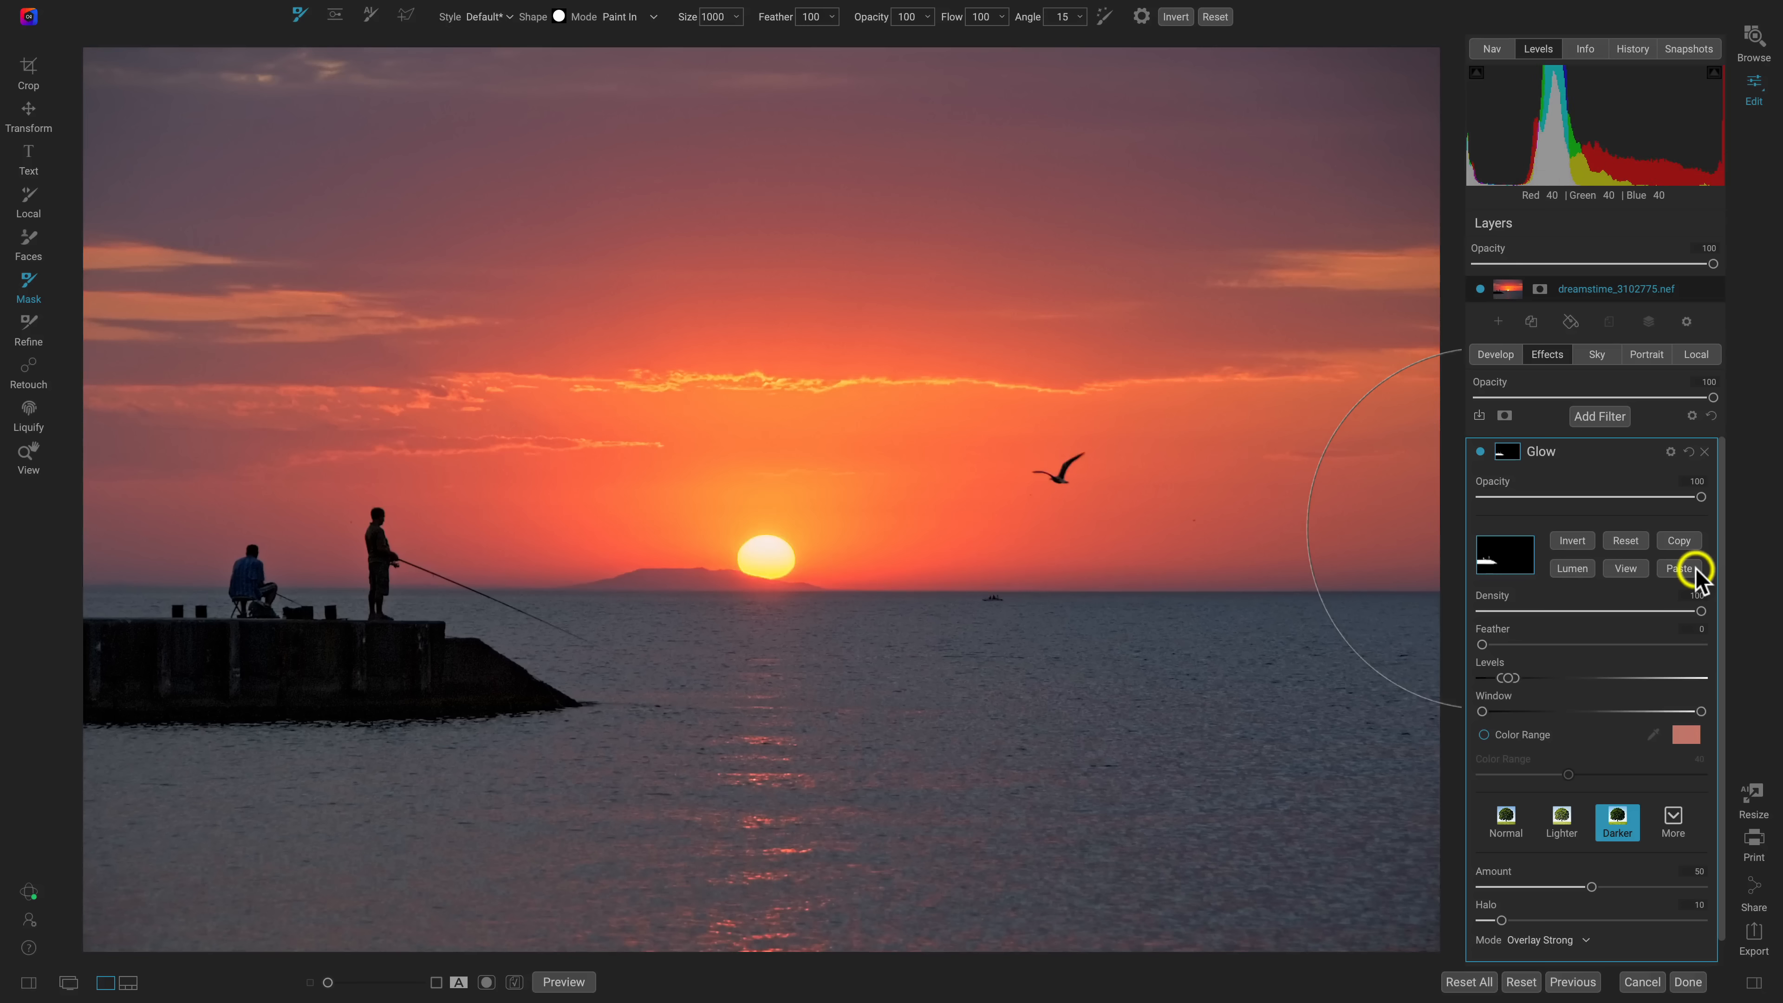
click(1575, 542)
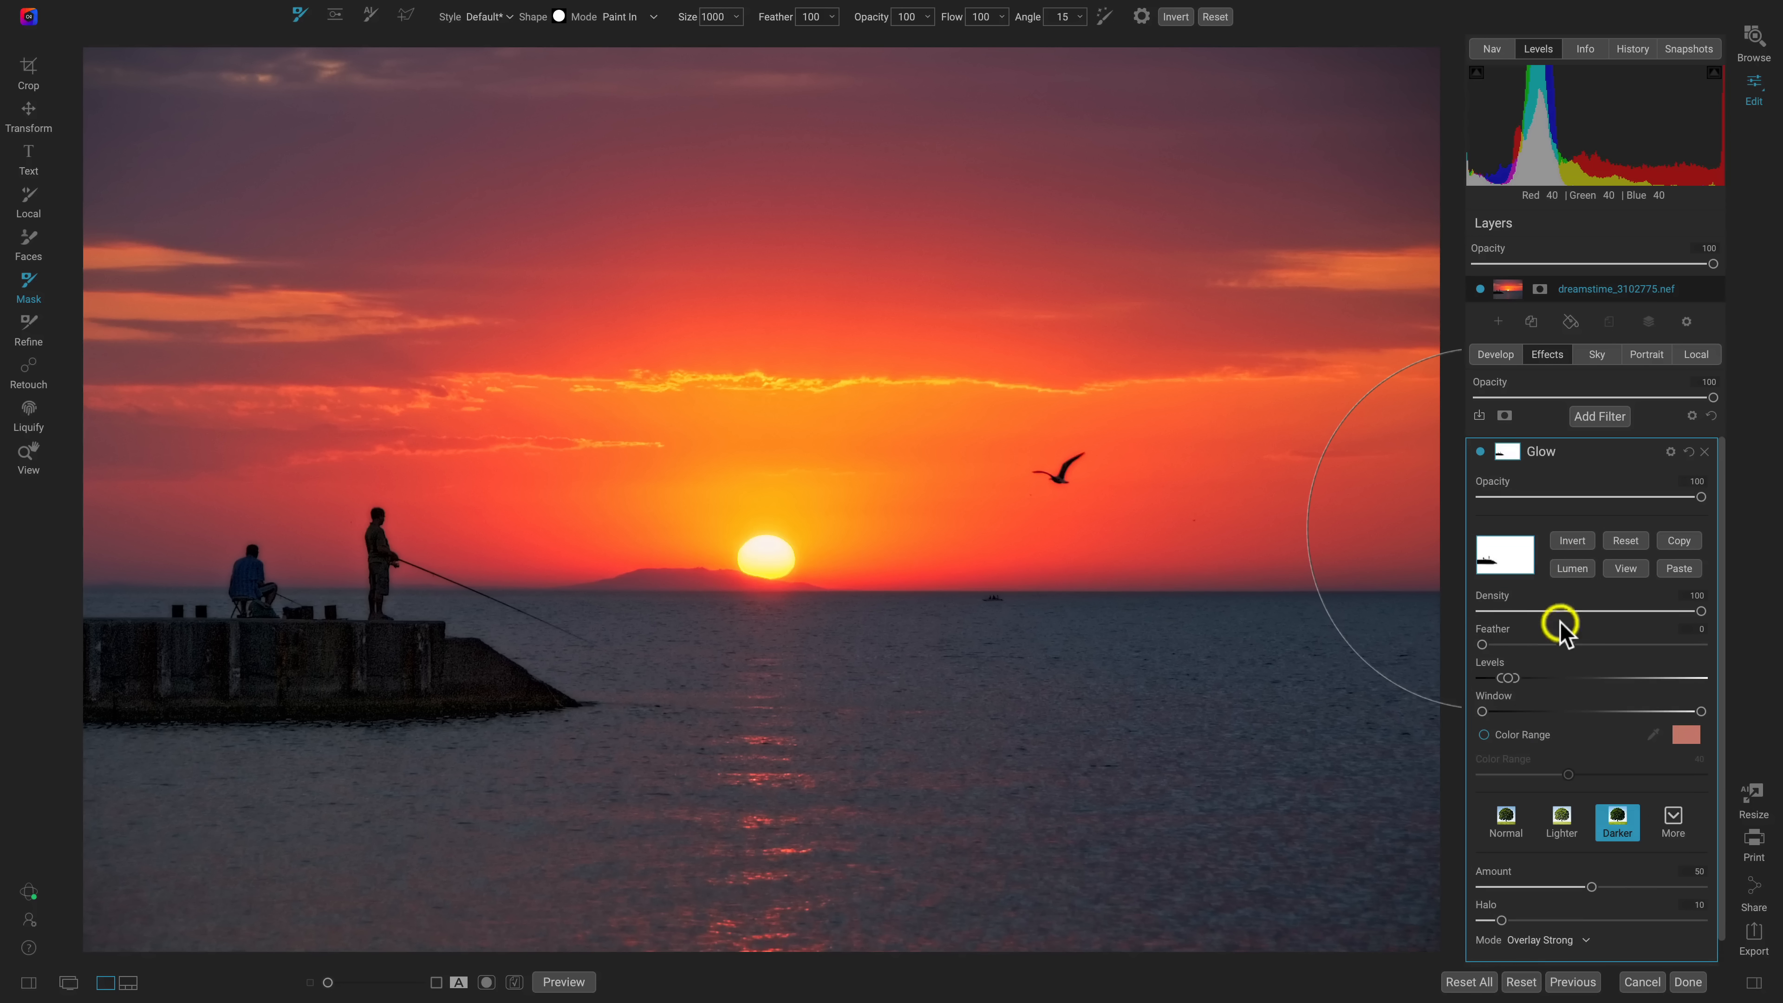
Step: Lower the Glow filter's Halo to 1 and leave the masking brush for the View tool
scroll(1554, 625, down, 1)
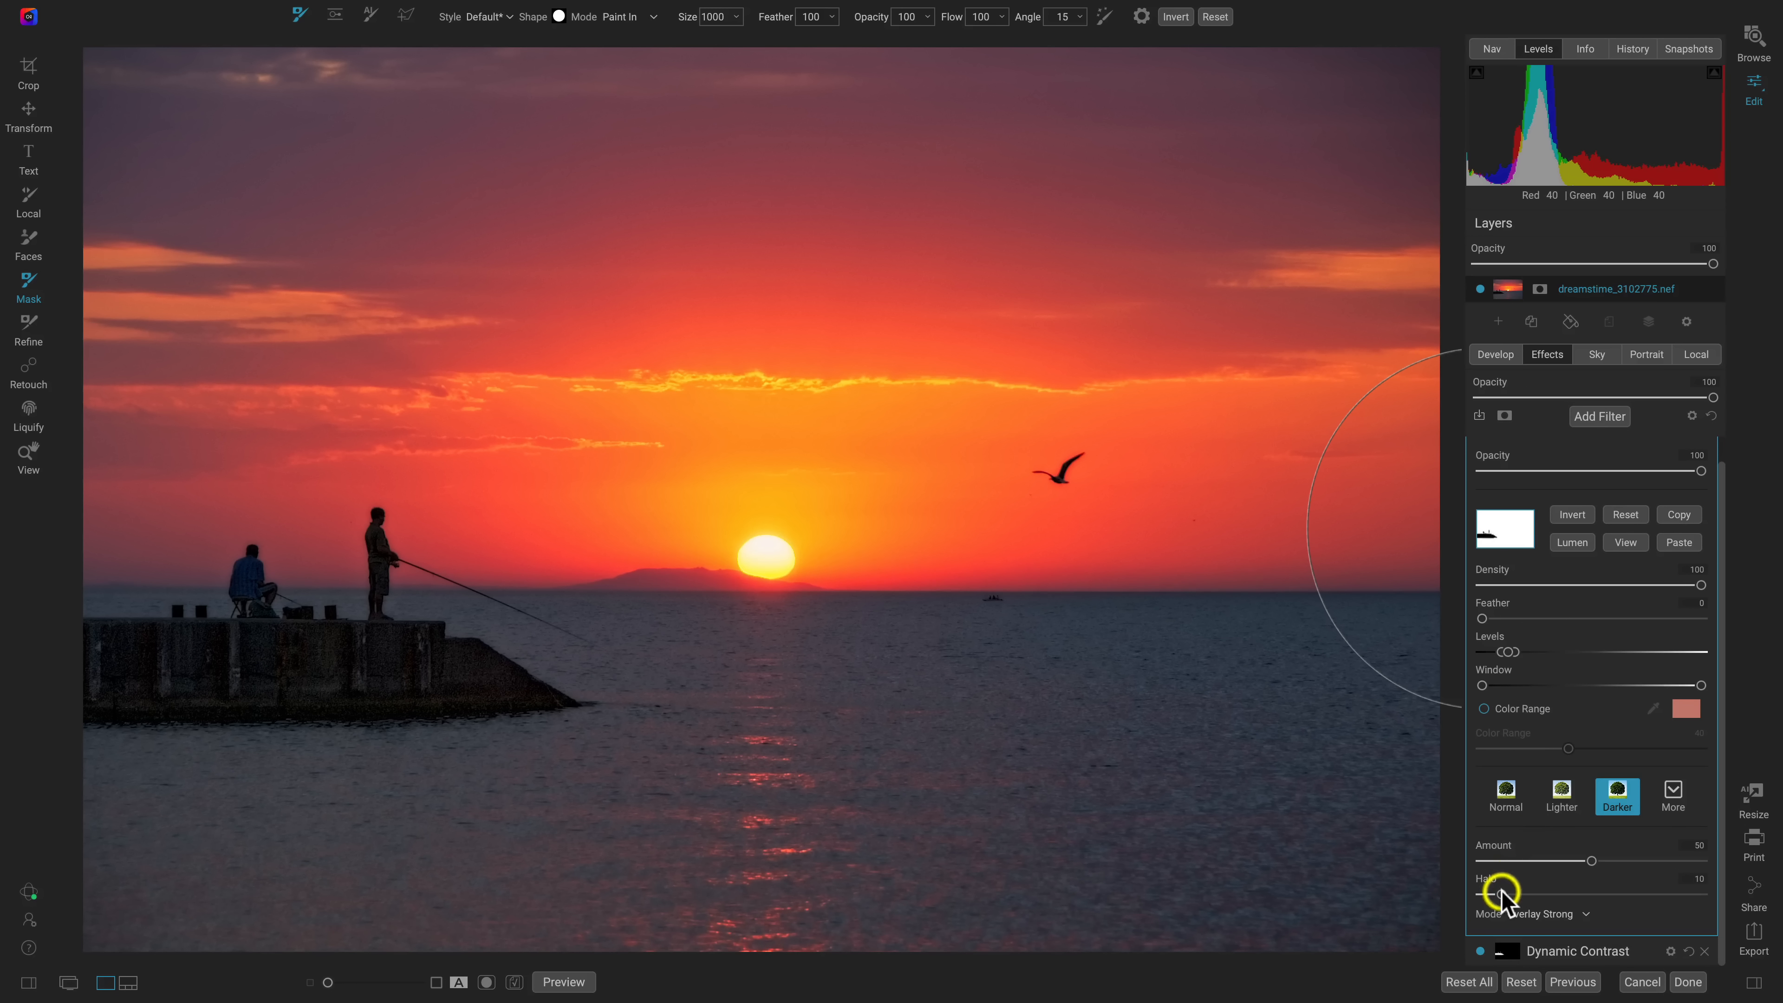
drag(1503, 891, 1452, 896)
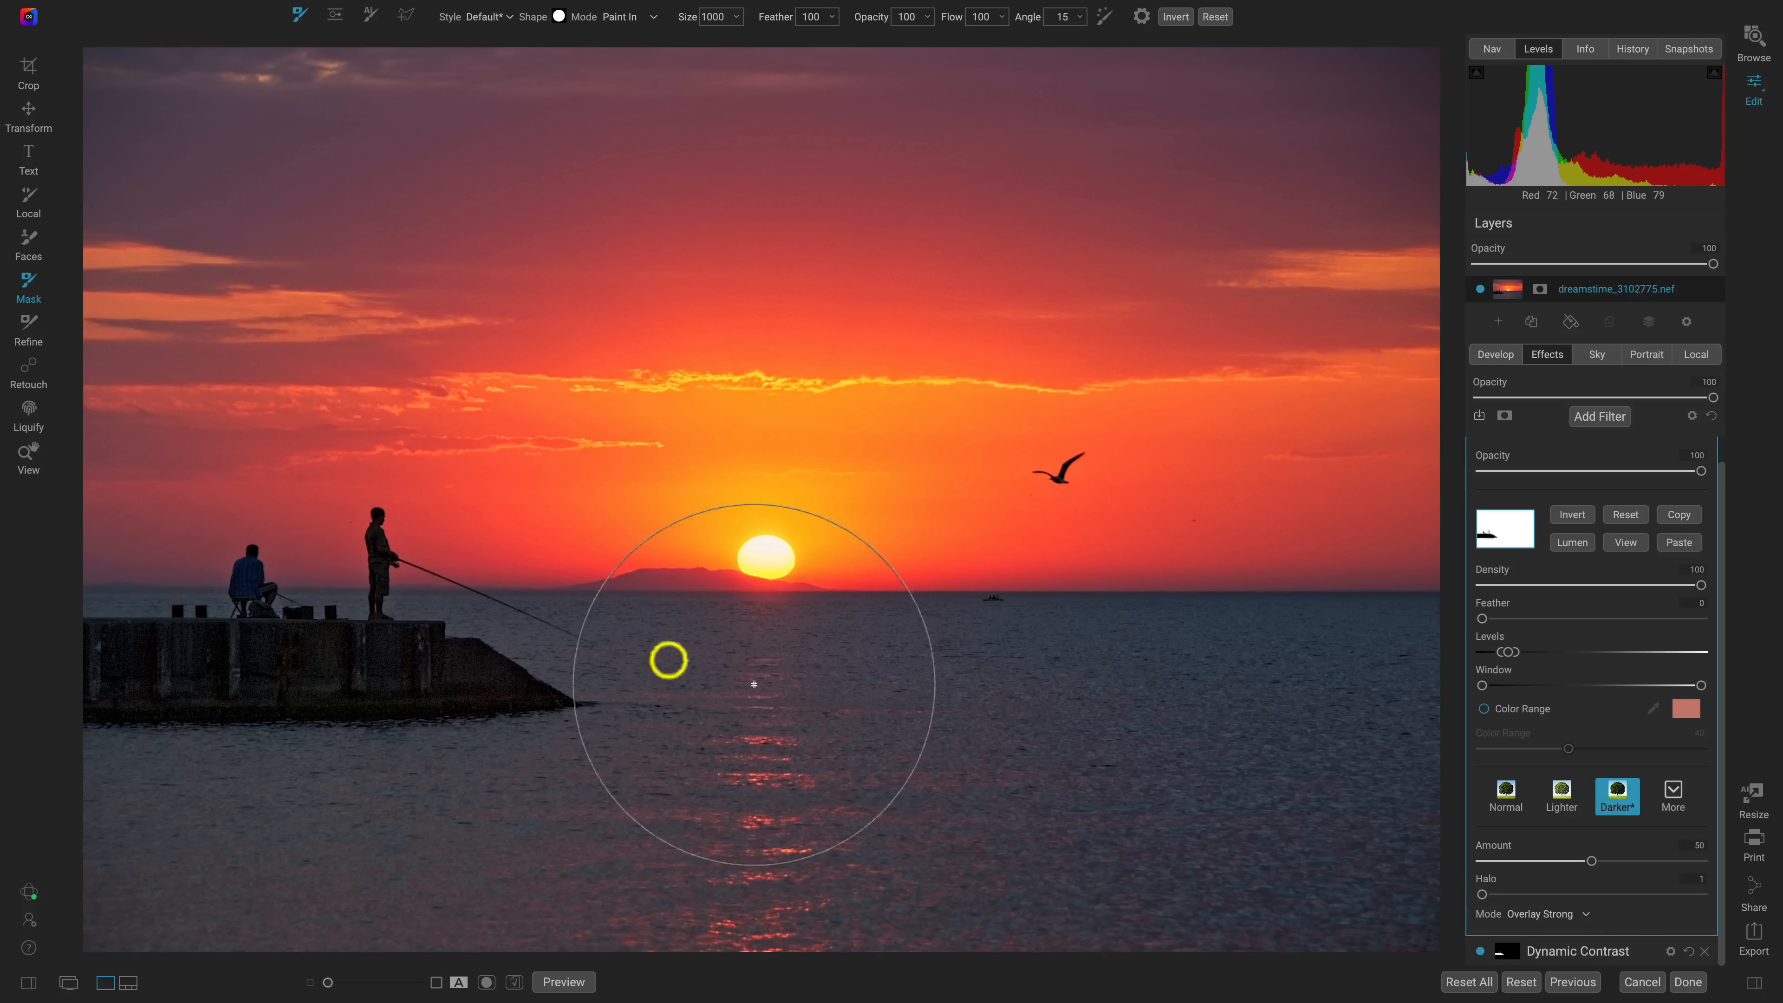
key(z)
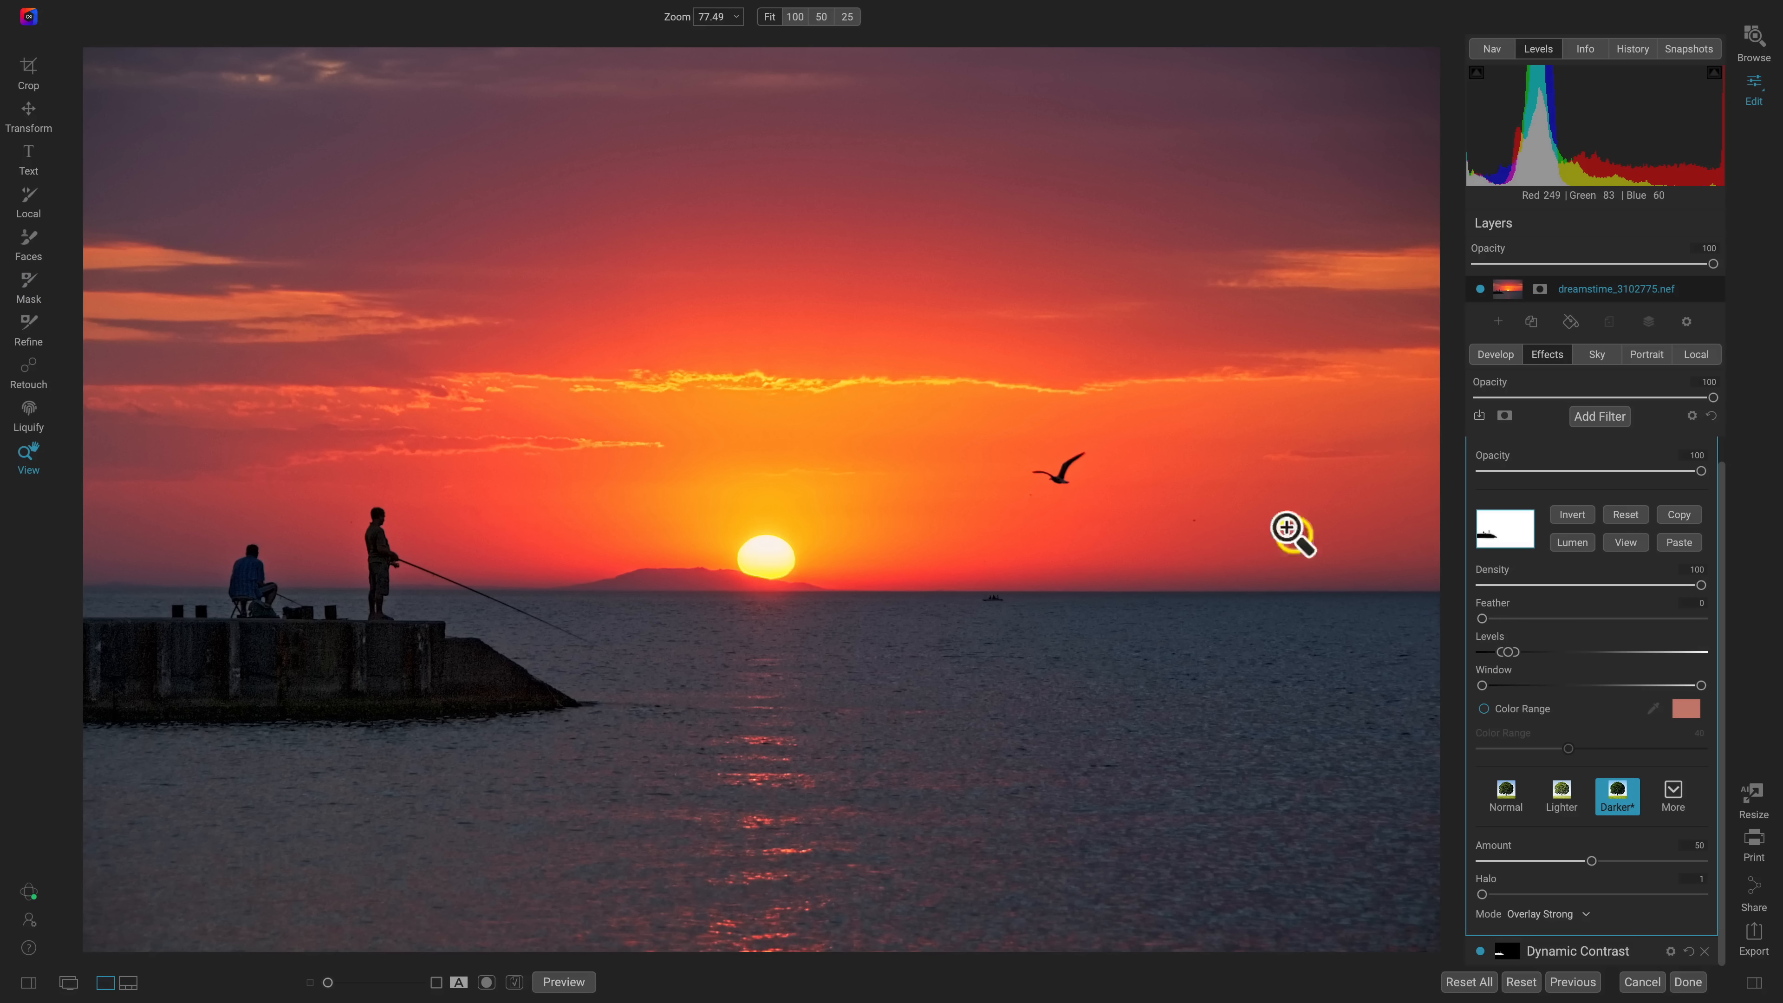
Step: Check the Glow filter's effect by switching it off and on several times, and toggle the preview of the edit
scroll(1547, 625, up, 1)
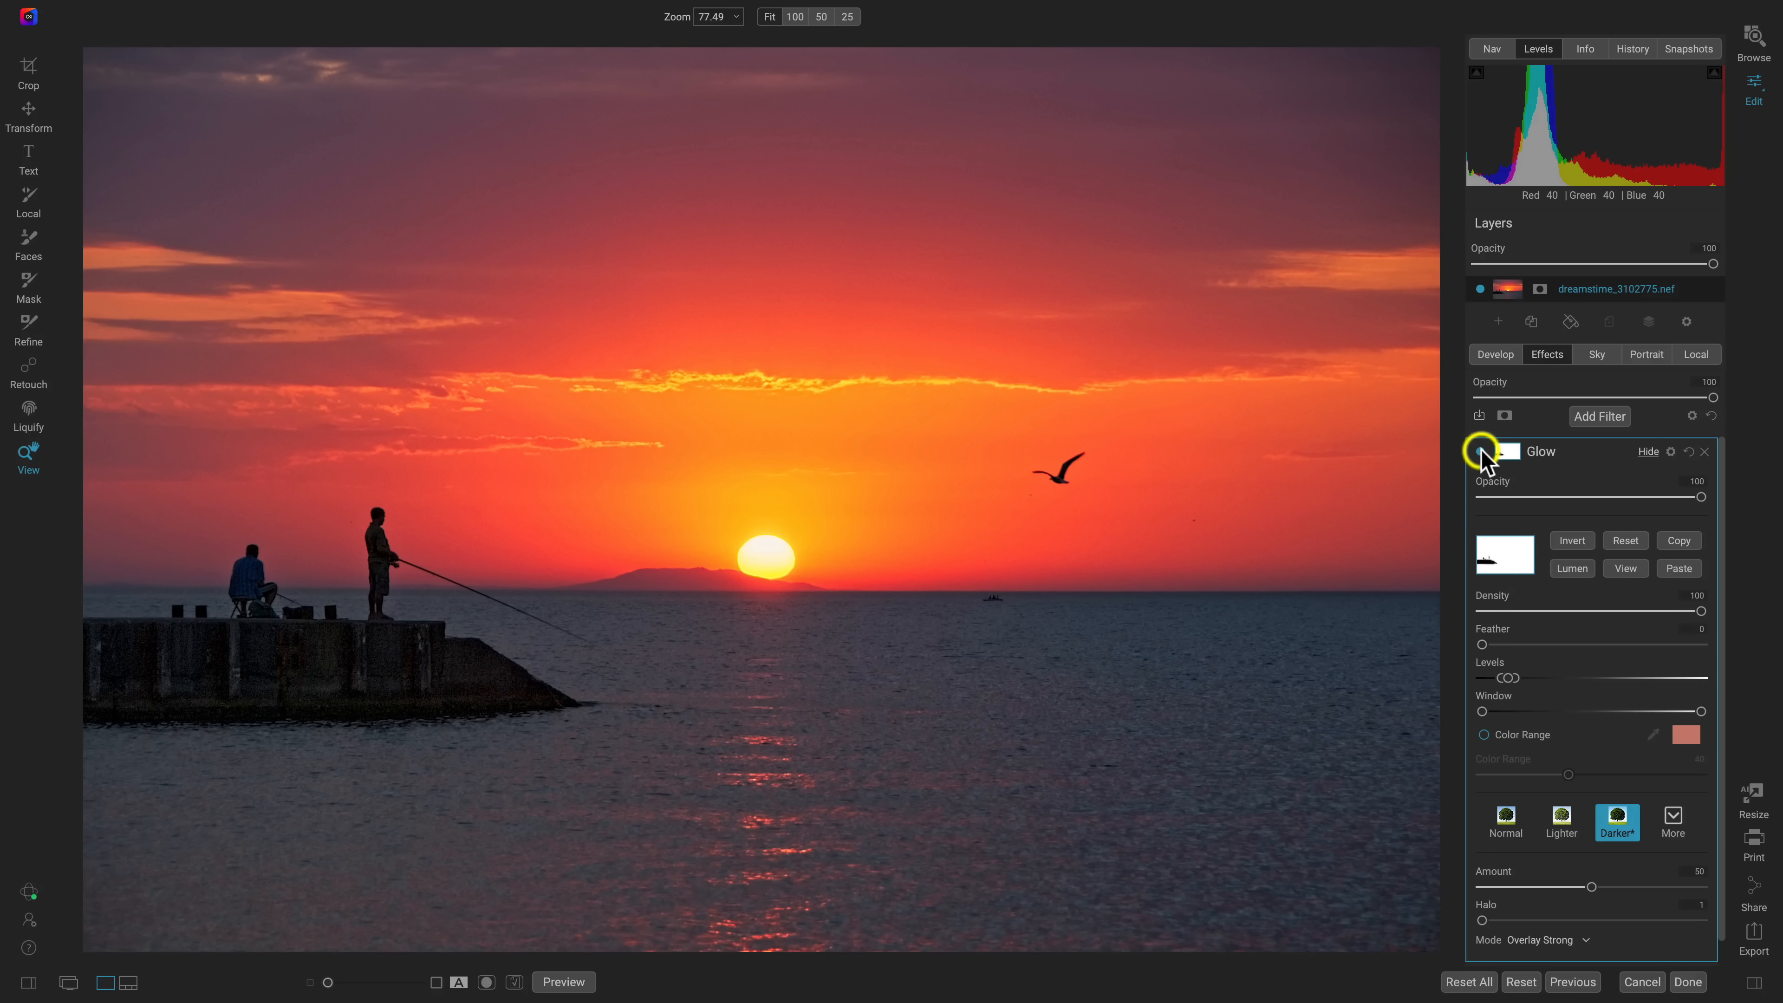
click(1481, 452)
click(1481, 452)
click(1480, 452)
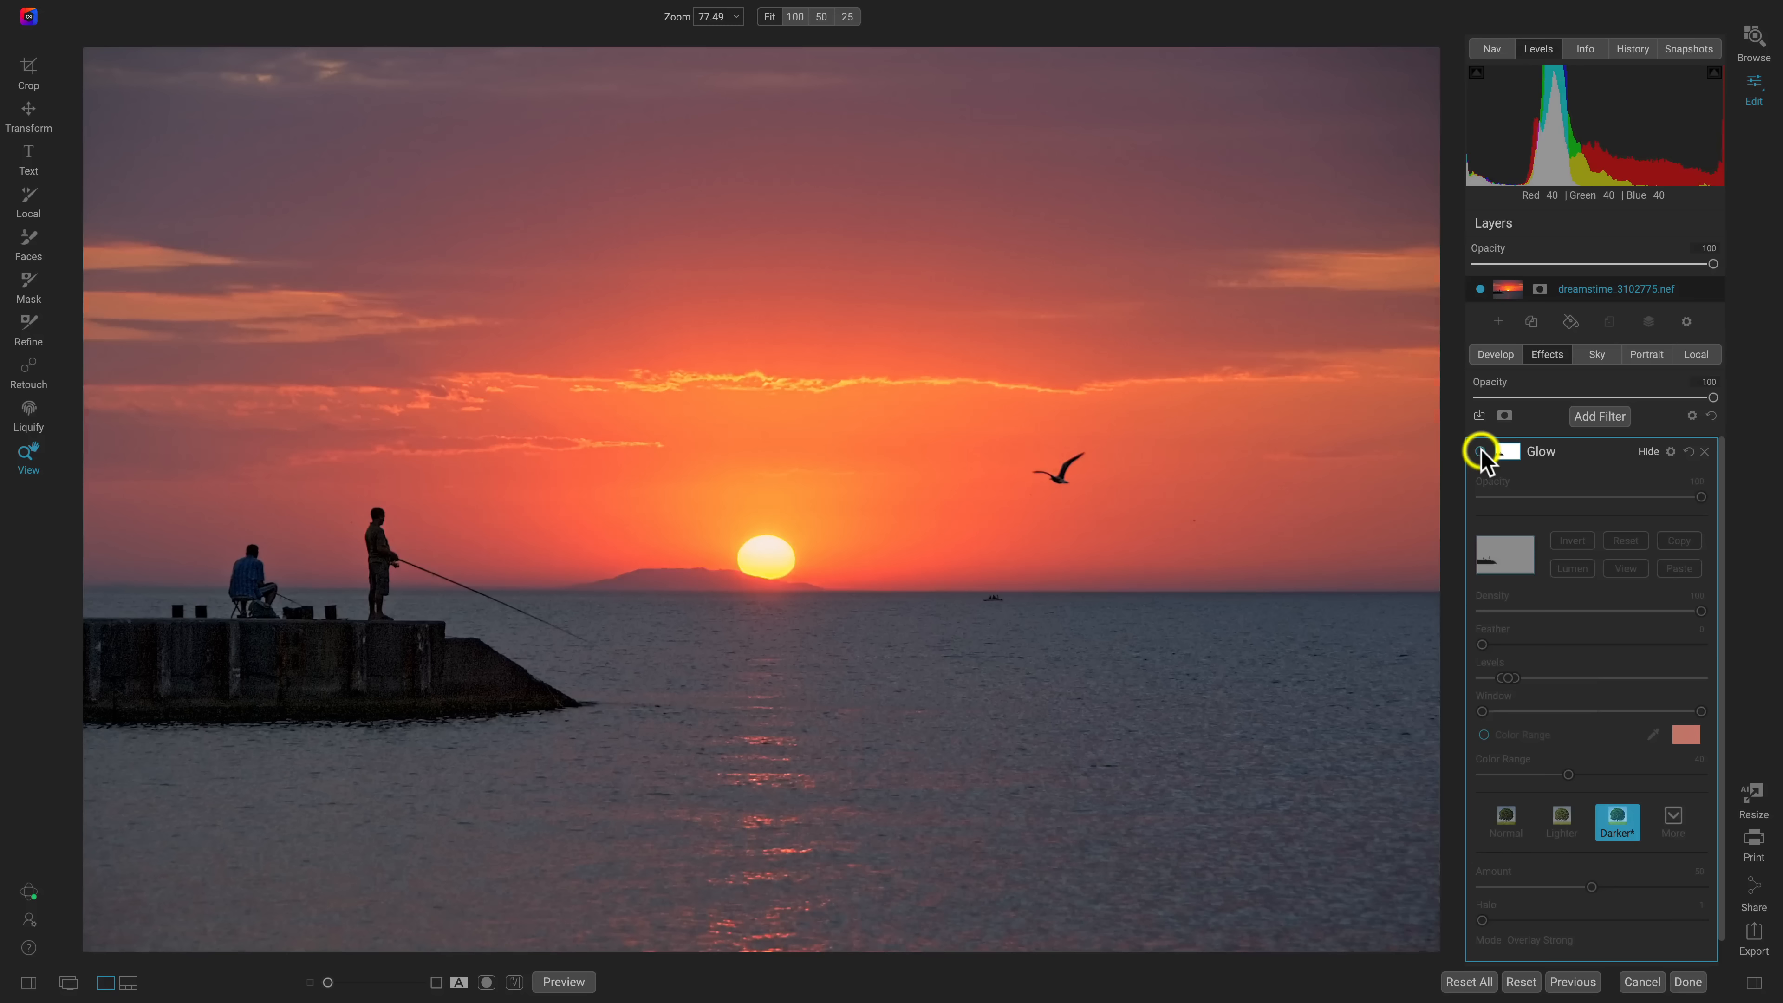
click(1481, 452)
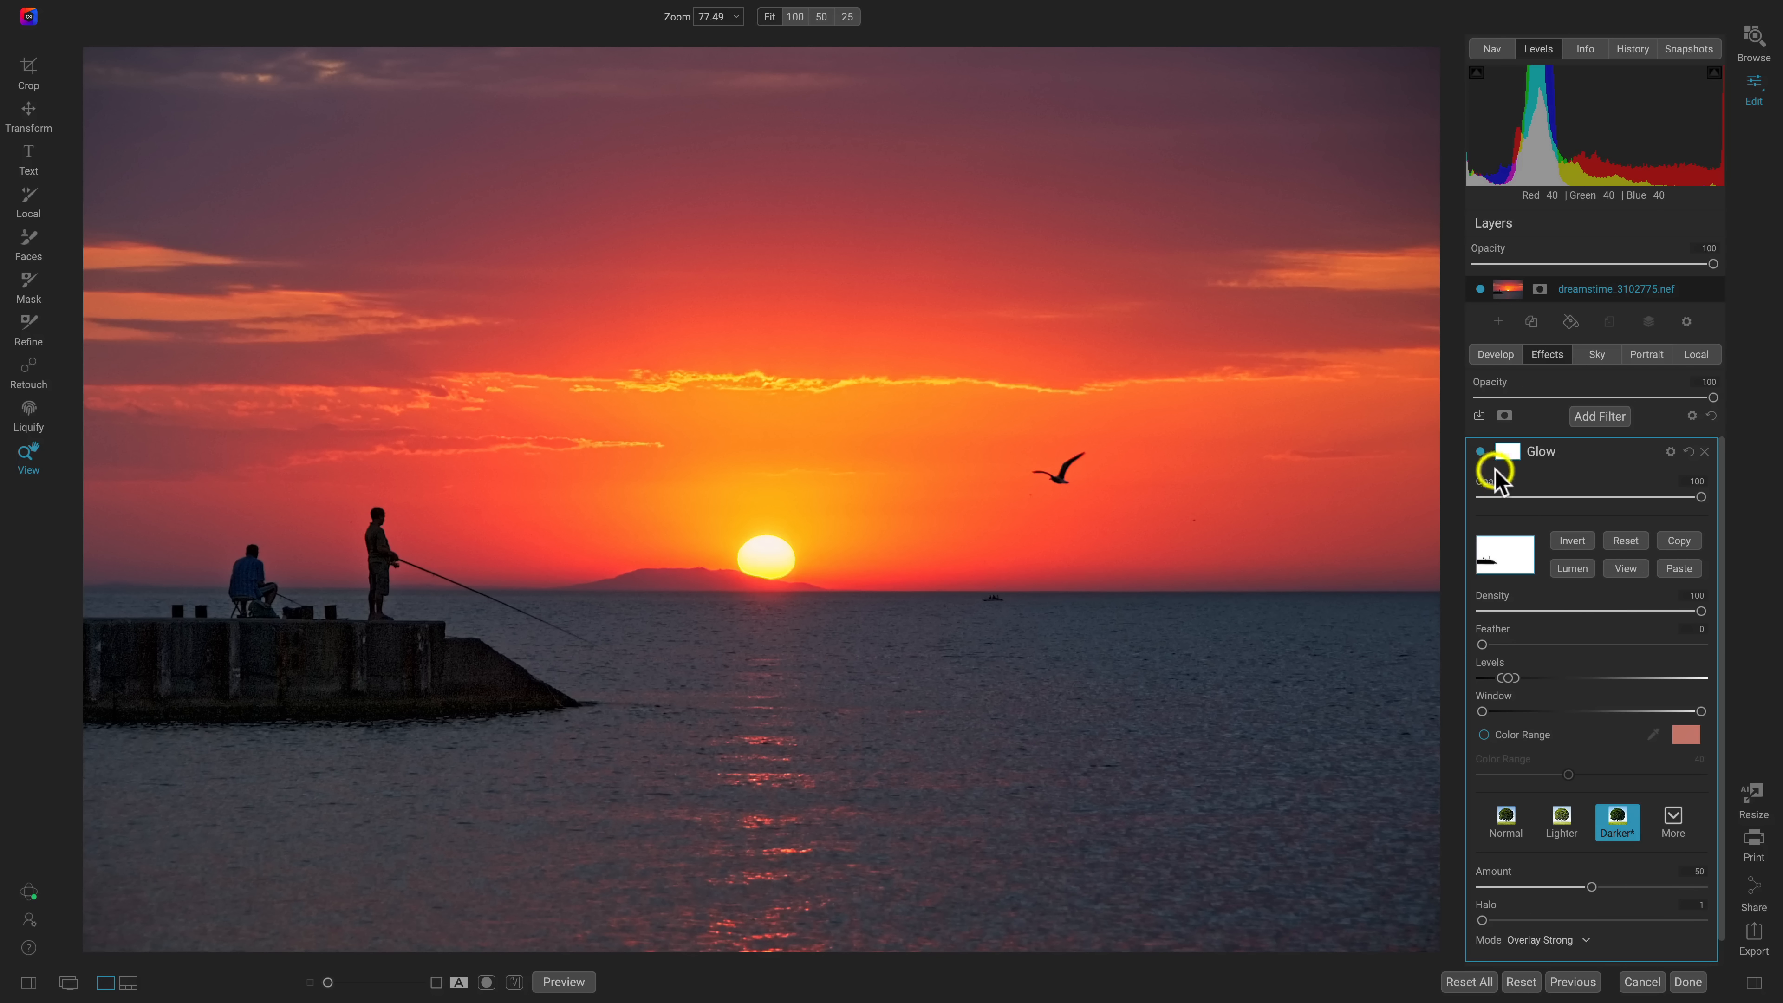
click(1481, 452)
click(1481, 452)
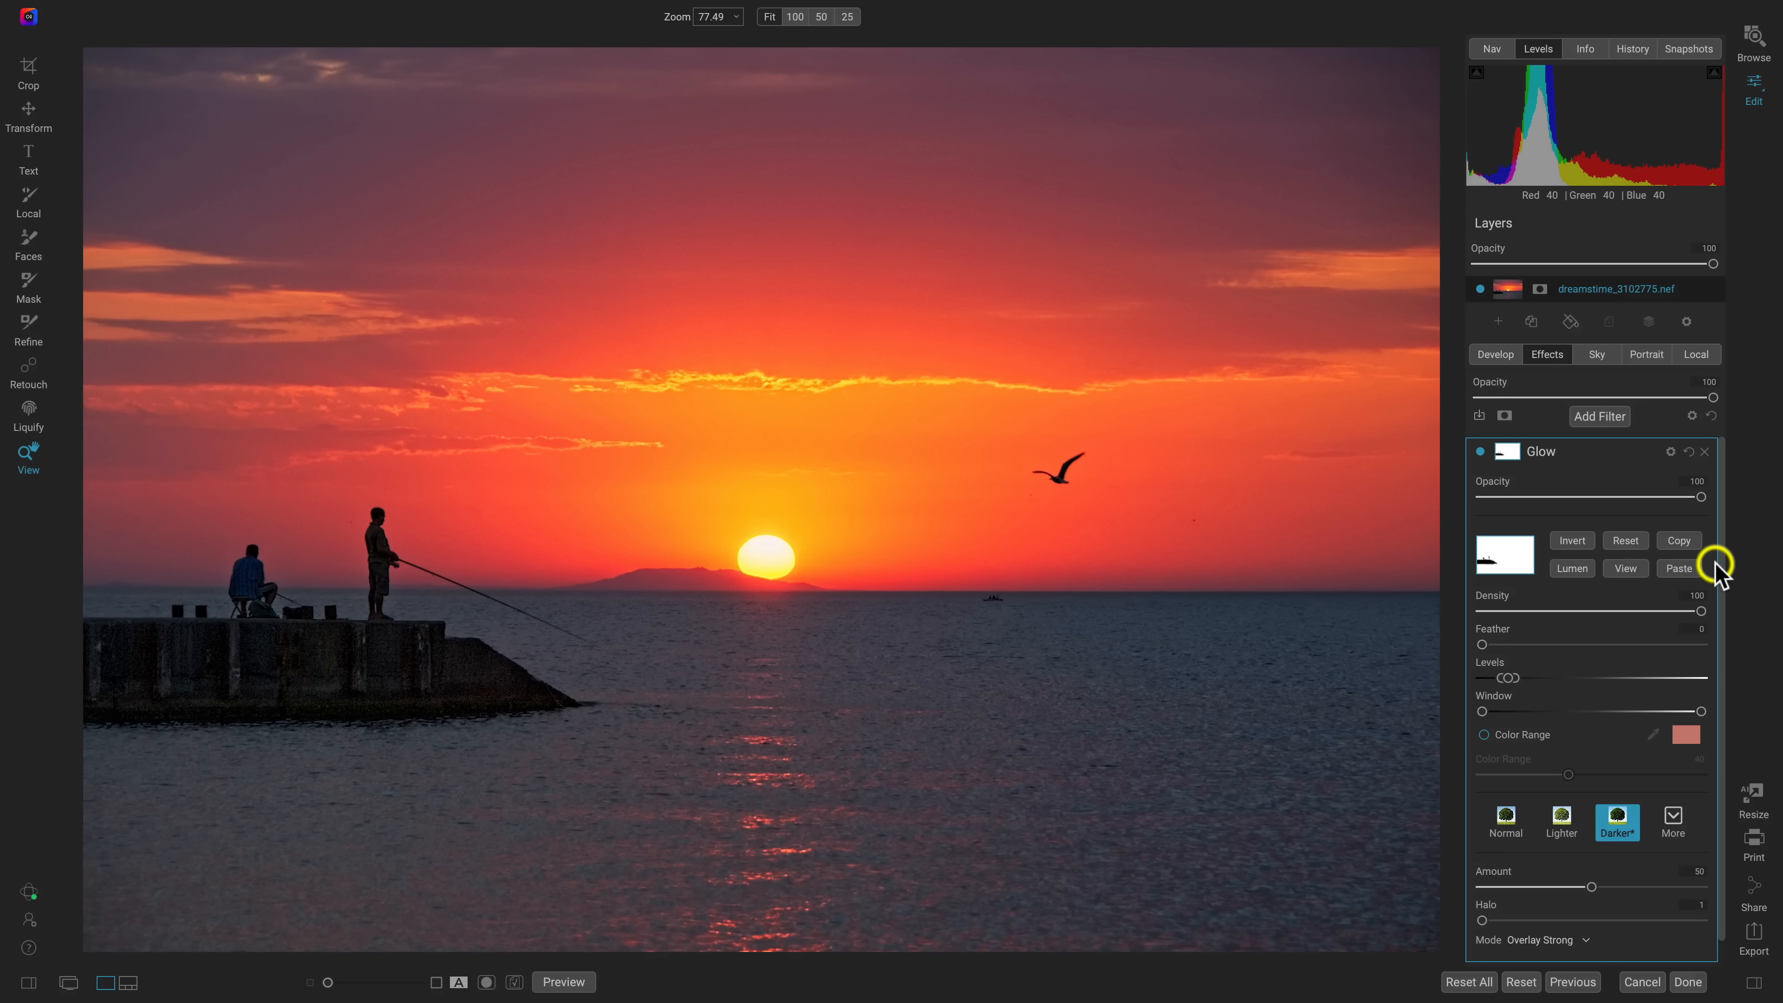
key(ctrl+p)
key(ctrl+p)
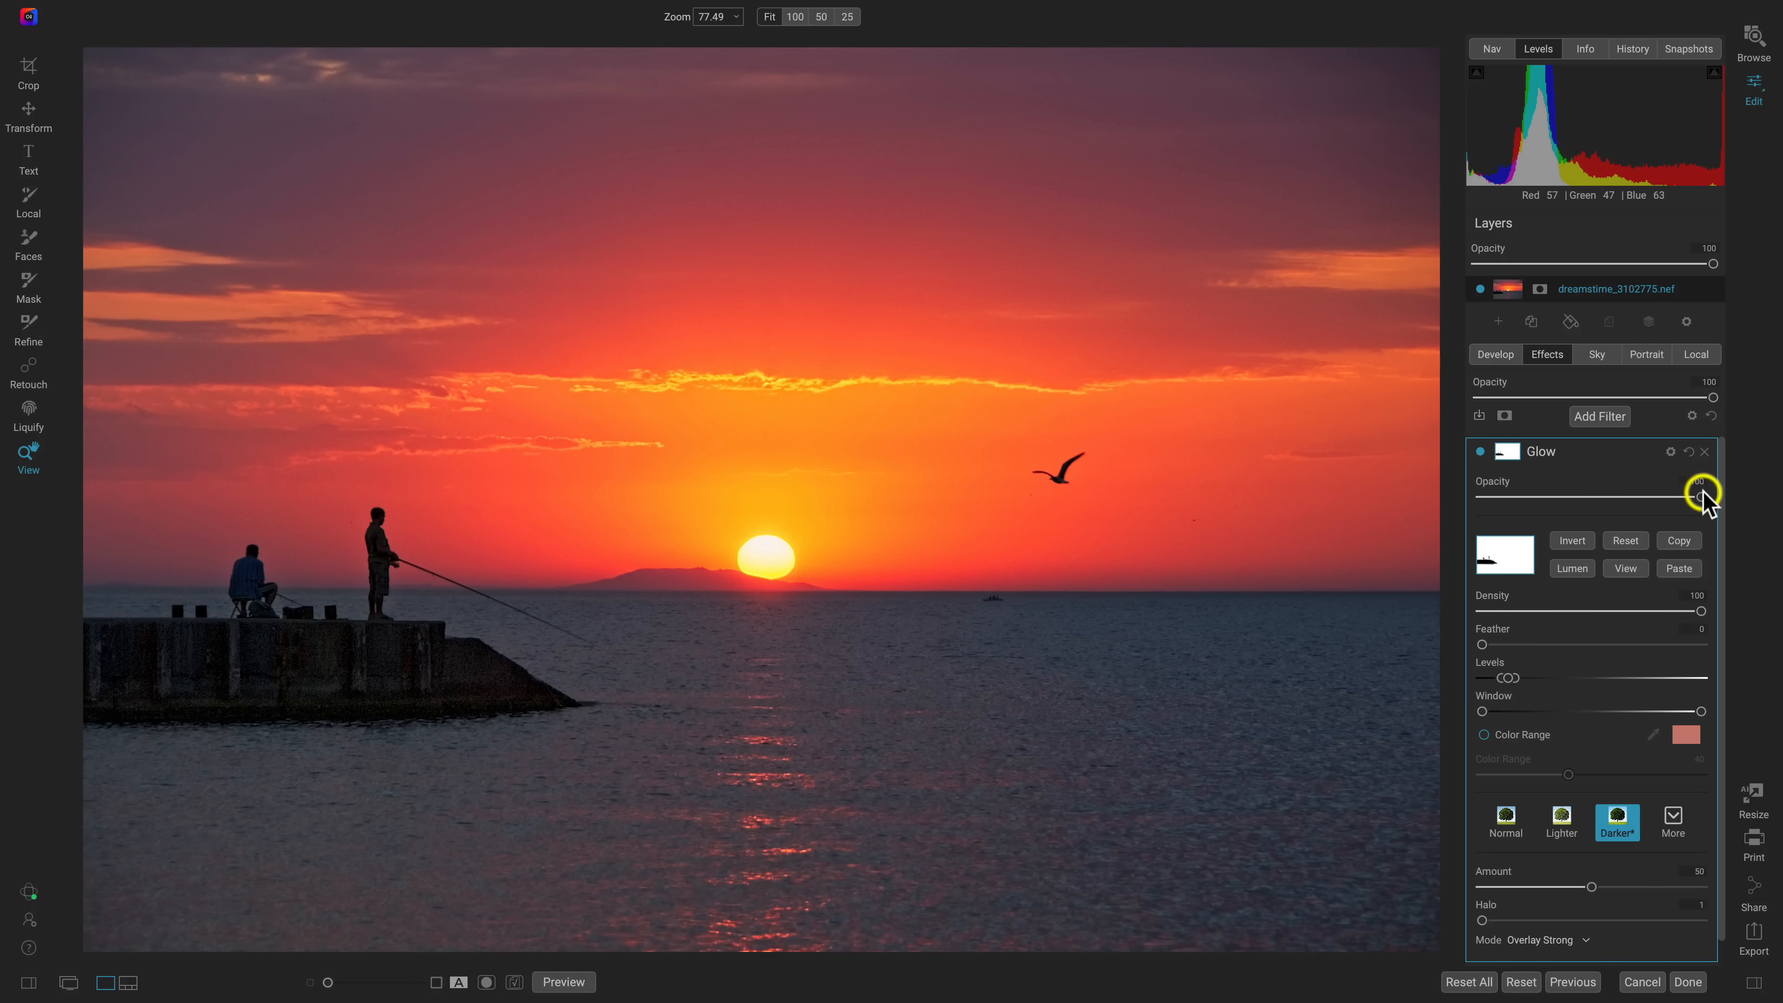
Step: Reduce the Glow filter's opacity to 77 and the Develop settings' AI Auto tone amount to 58
drag(1700, 496, 1650, 496)
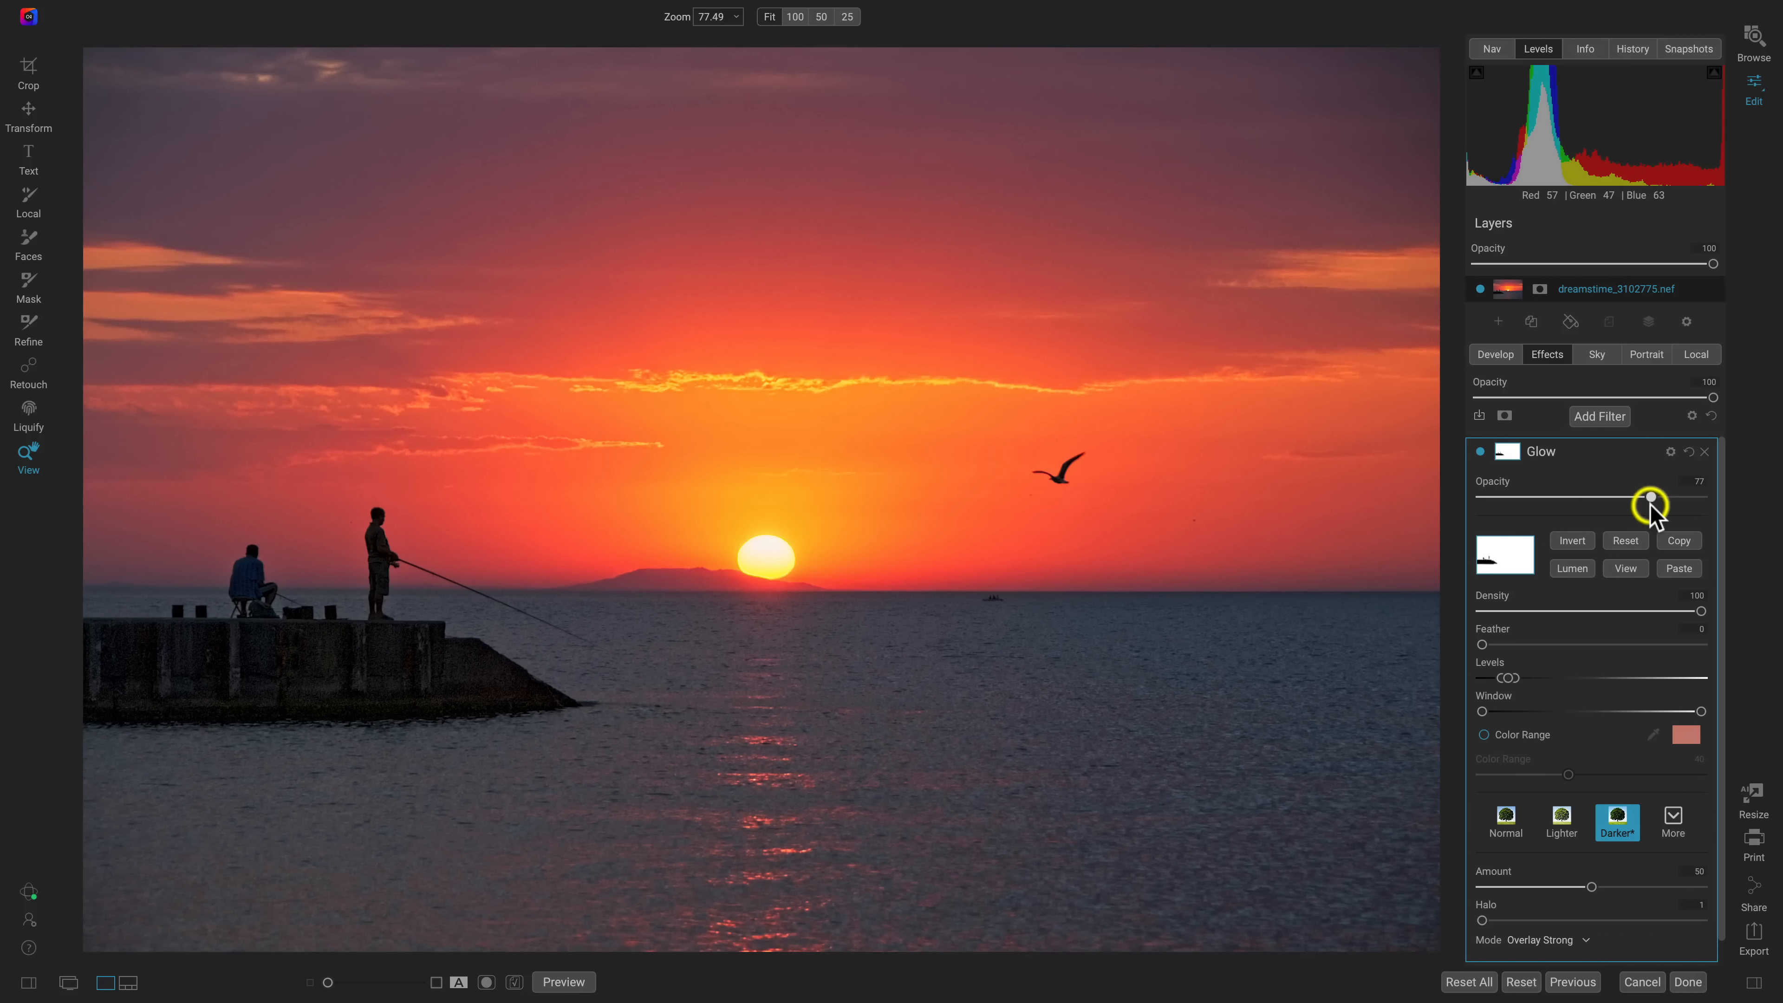
click(1507, 353)
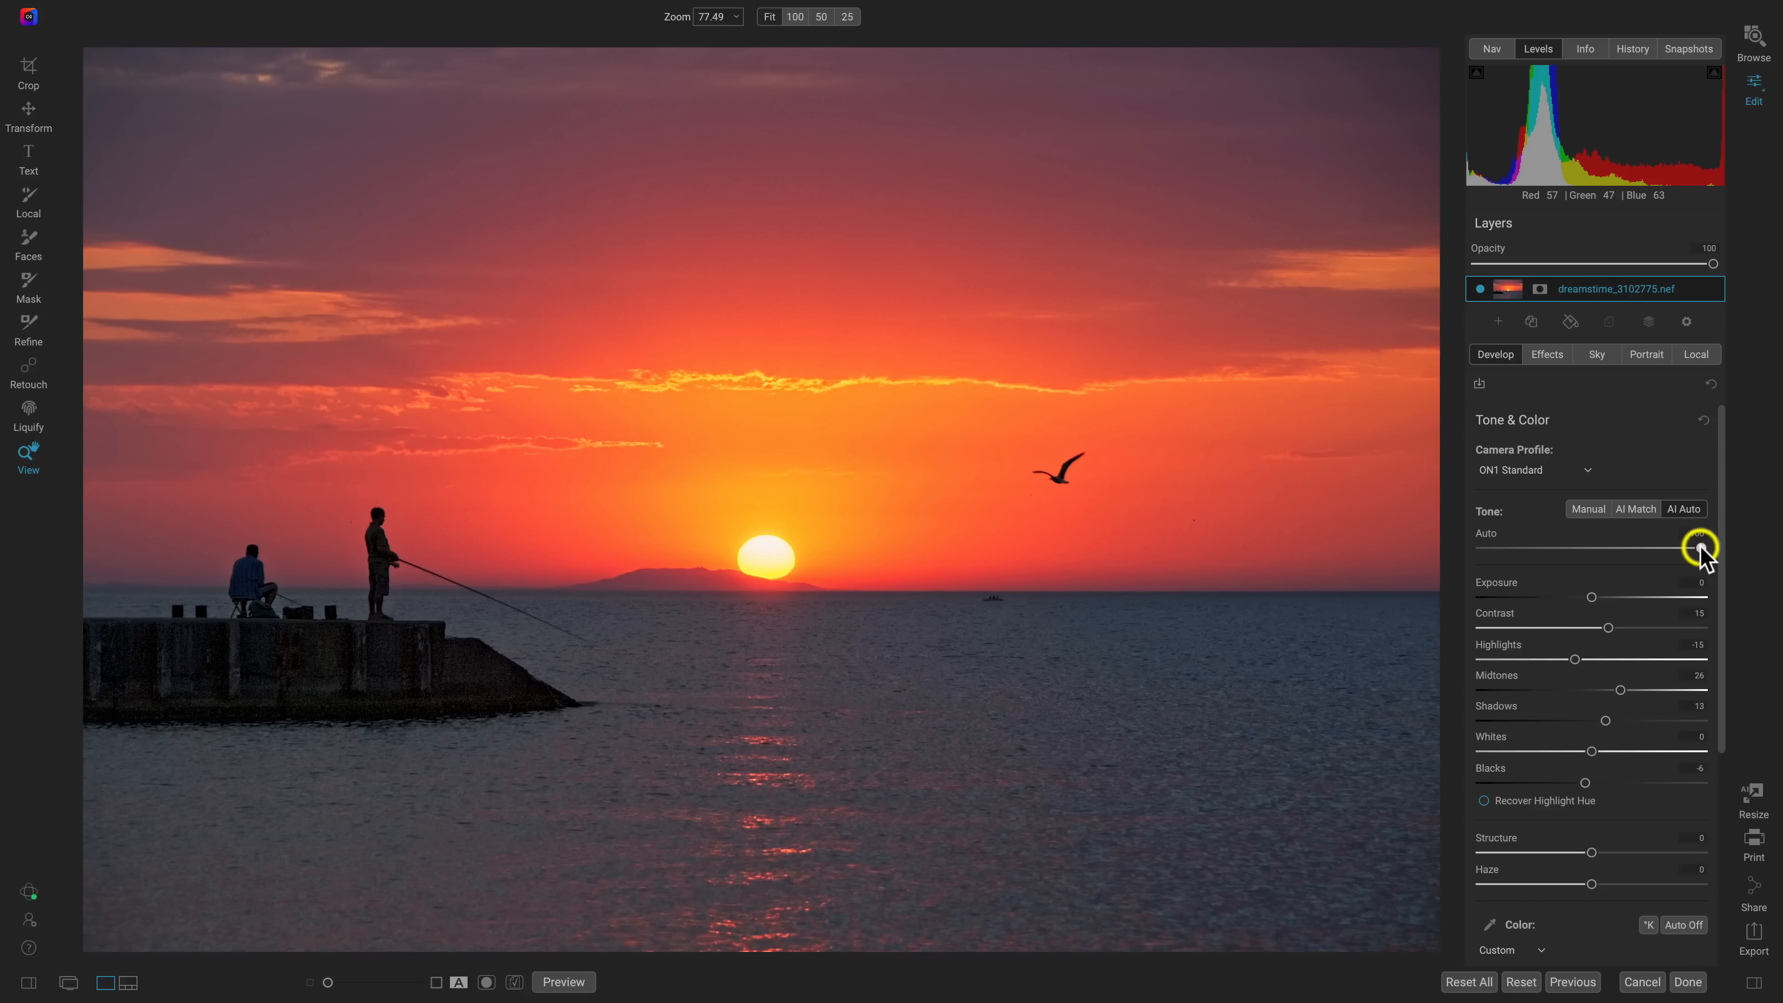
drag(1700, 547, 1610, 548)
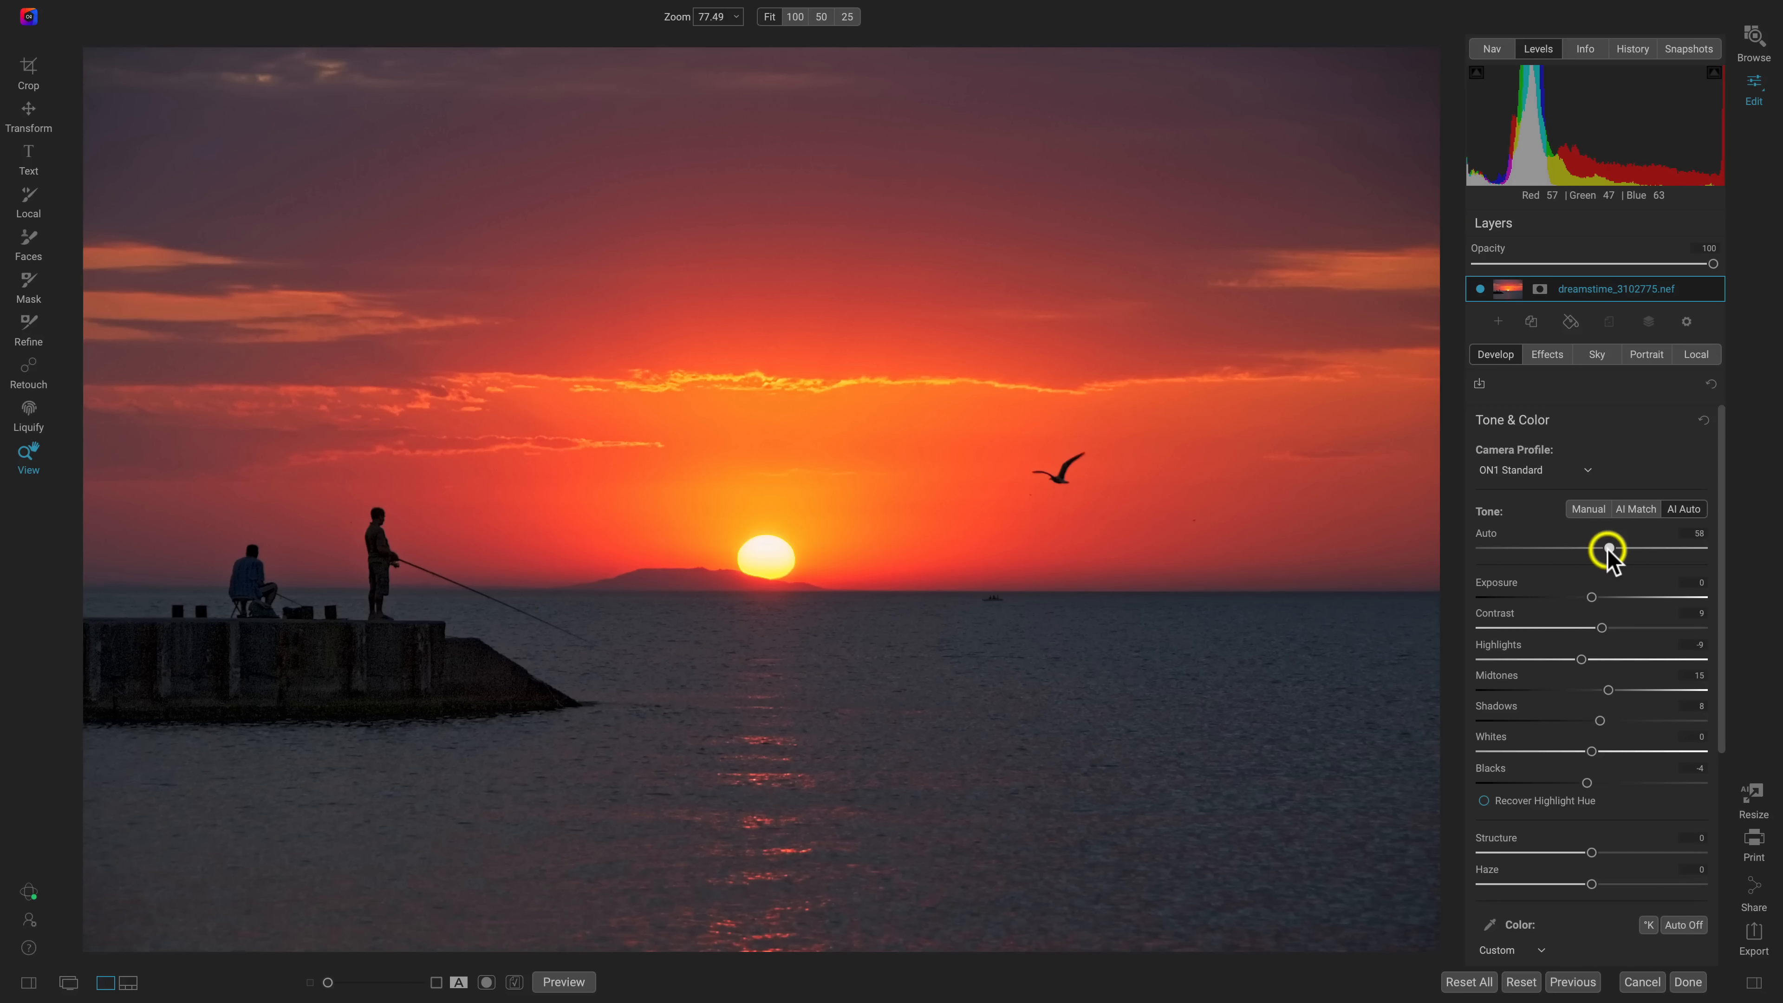
Step: Compare the finished edit with the original photo by toggling the before-and-after preview, ending on the edited version
key(backslash)
key(backslash)
key(backslash)
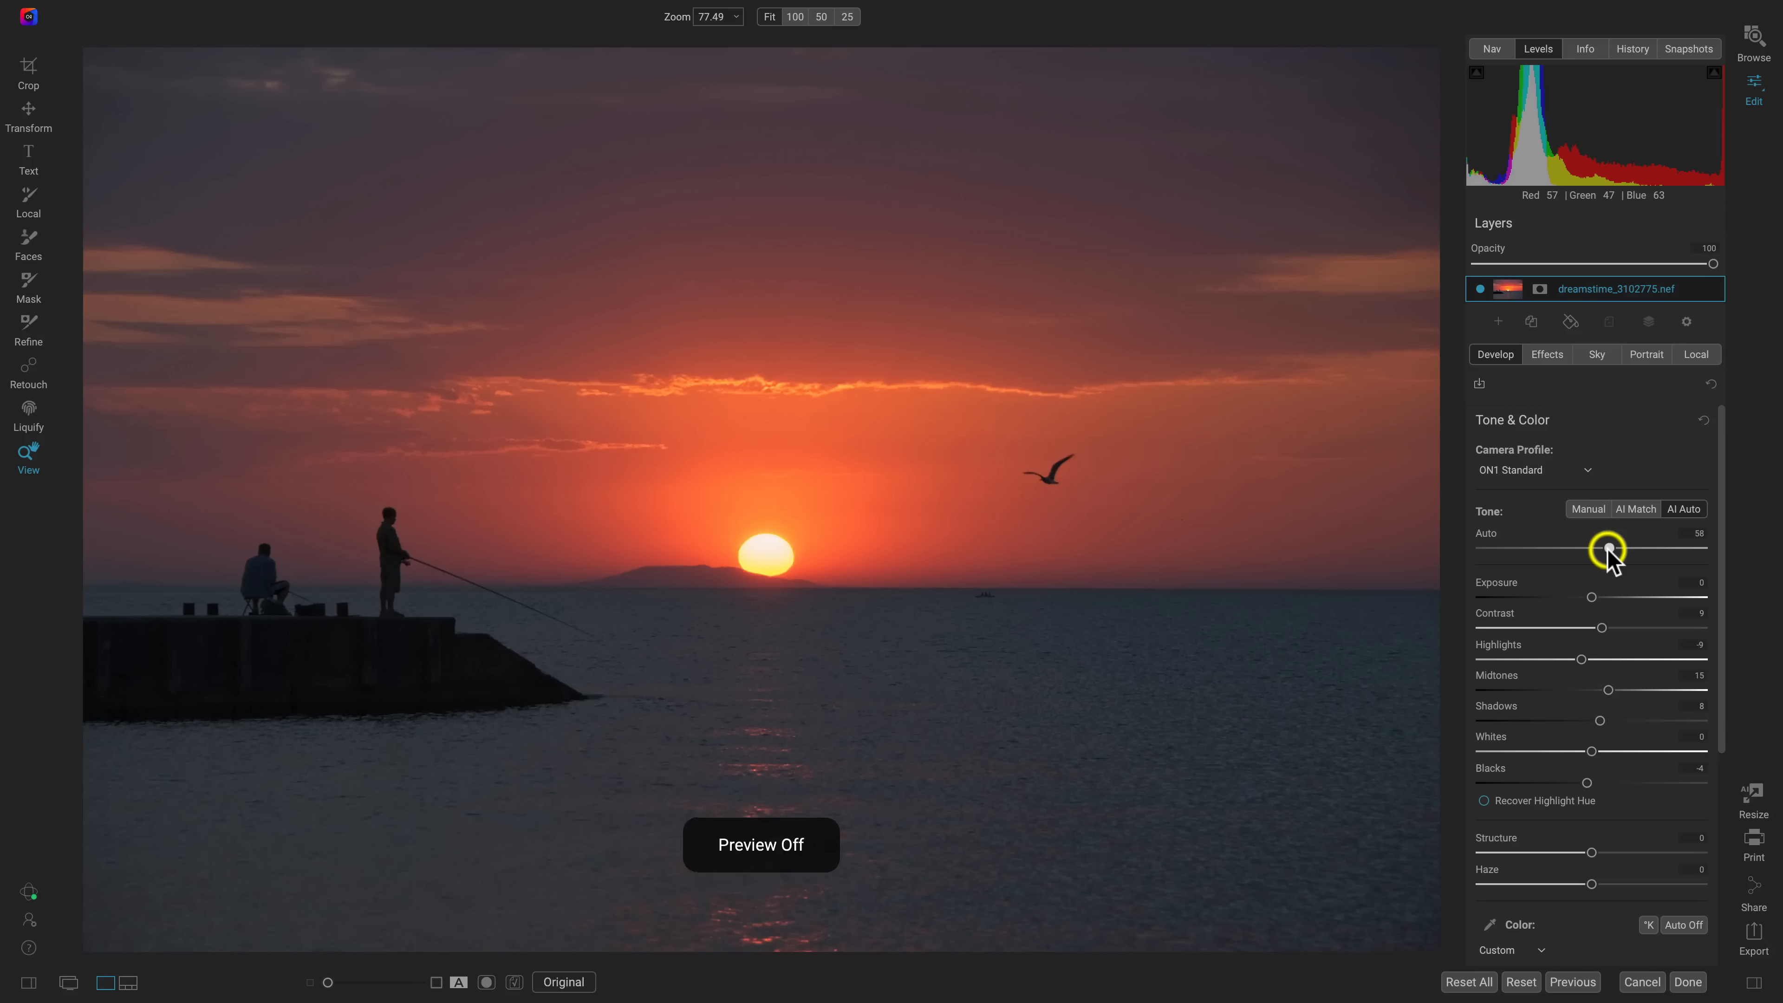
key(backslash)
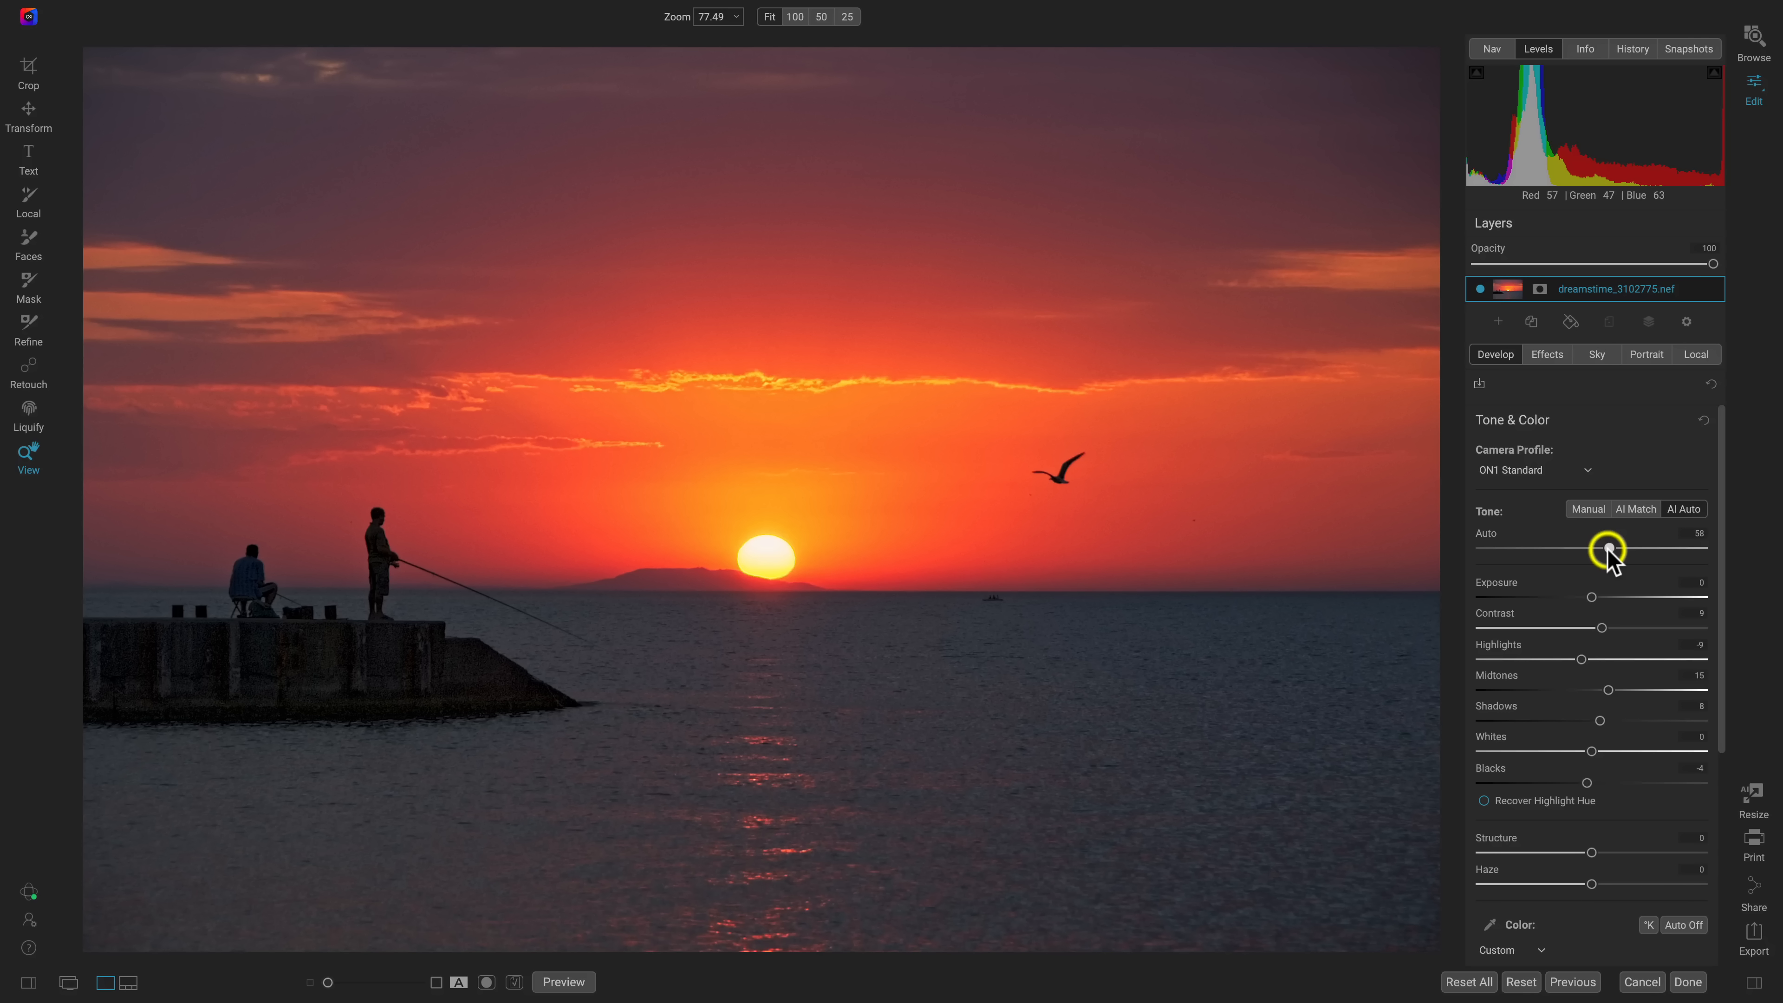